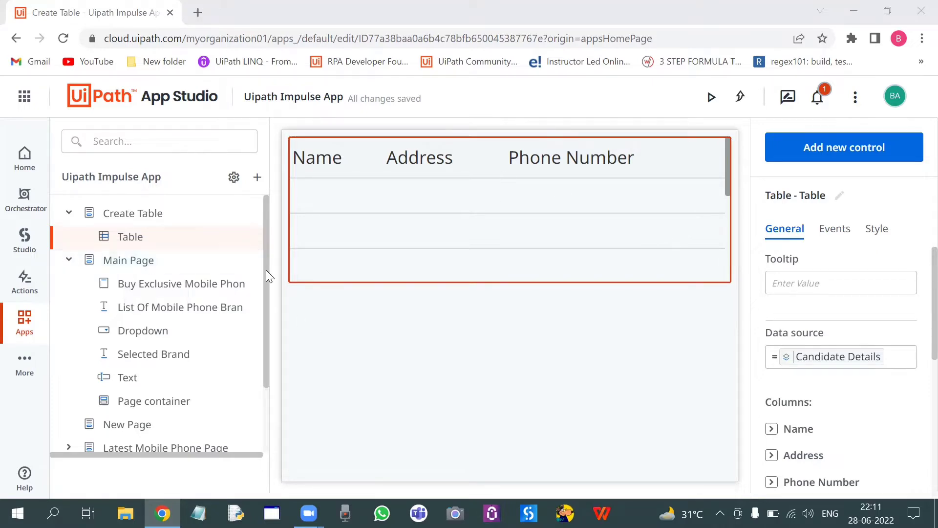
Add a new page to the app using the Blank Page template.
scroll(266, 270, down, 2)
scroll(262, 306, up, 2)
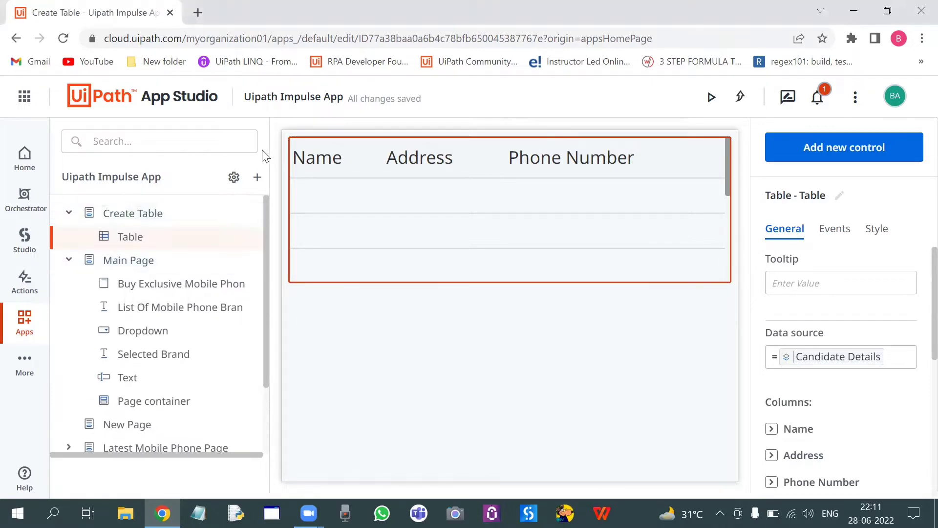
click(254, 181)
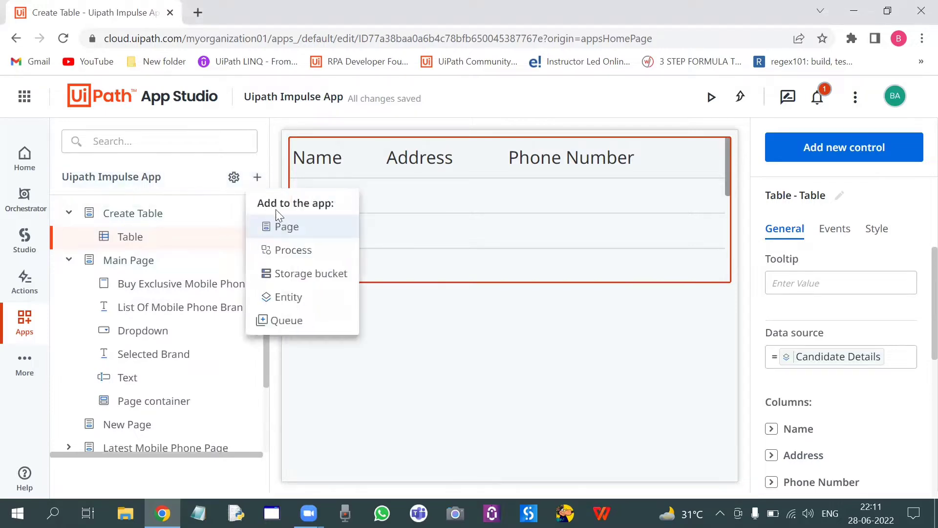
click(287, 227)
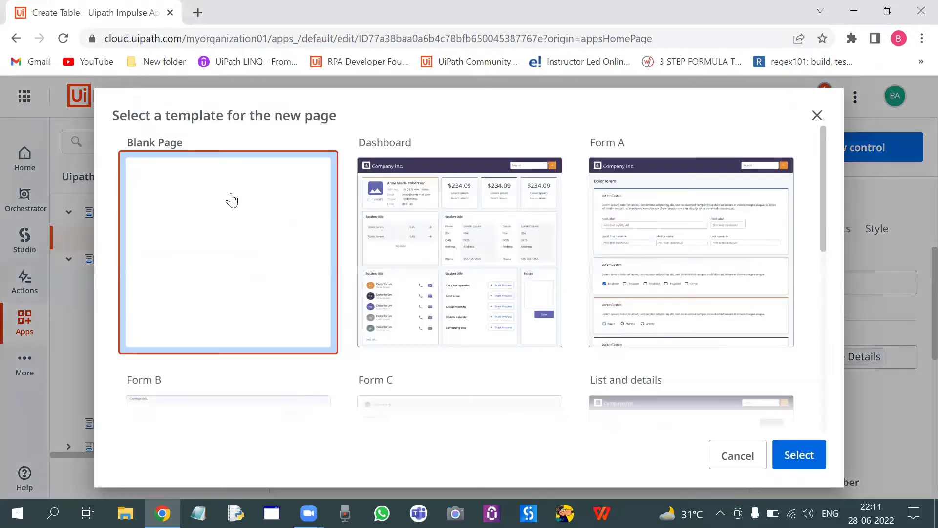
click(796, 459)
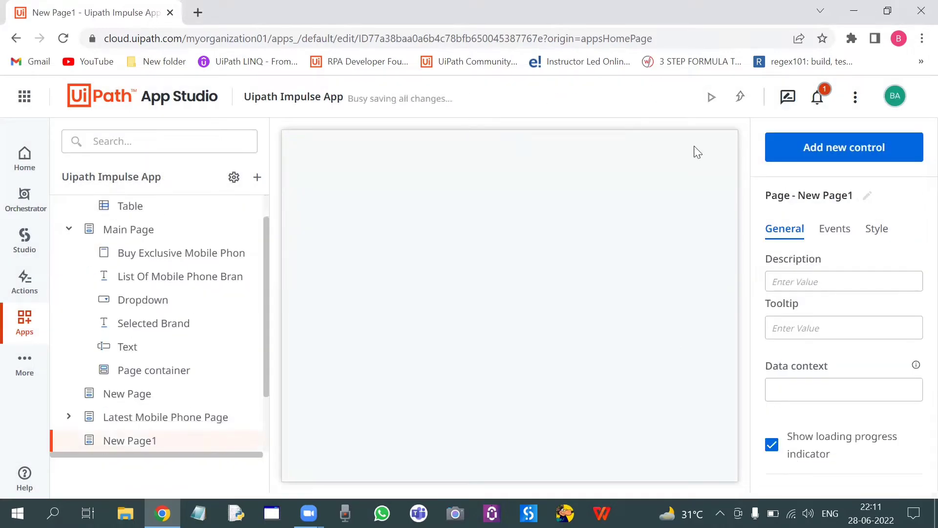
Find the Header control and place it at the top of the new blank page.
click(806, 150)
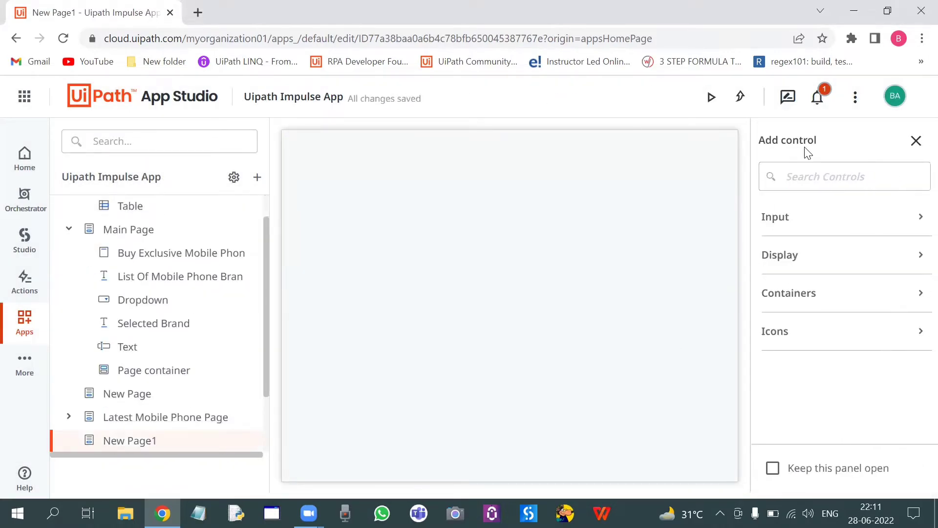
text(header)
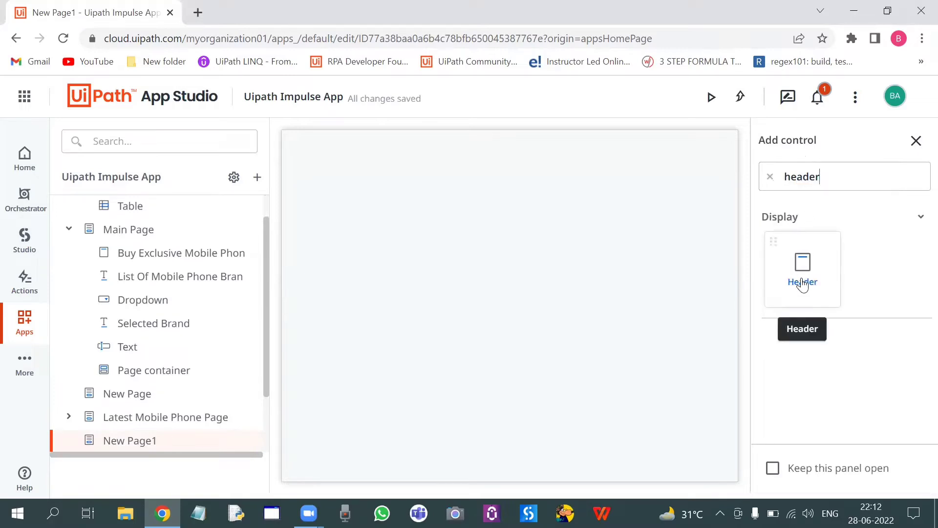
drag(802, 272, 531, 155)
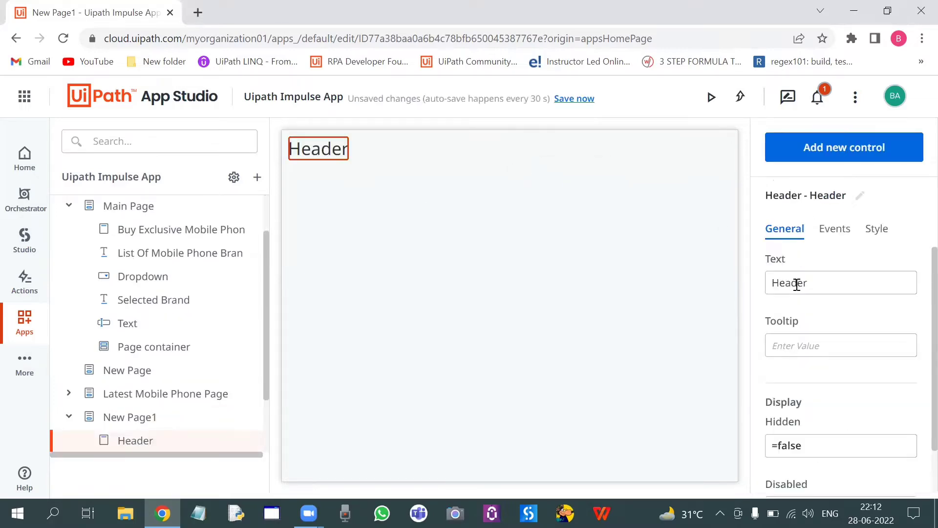
Set the header's text to "Adding the Records/Data to an entity through UIpath Apps".
double_click(797, 285)
text(Adding the Records/Data t)
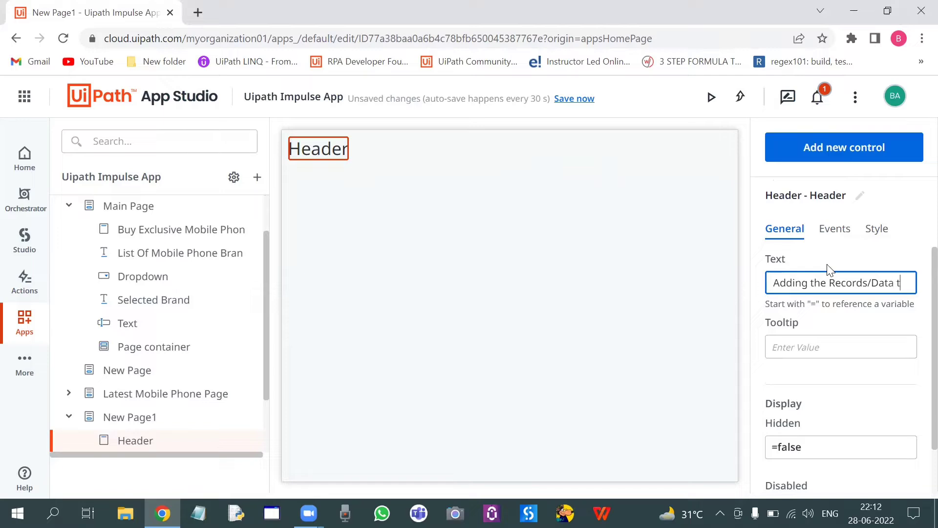
text(an en)
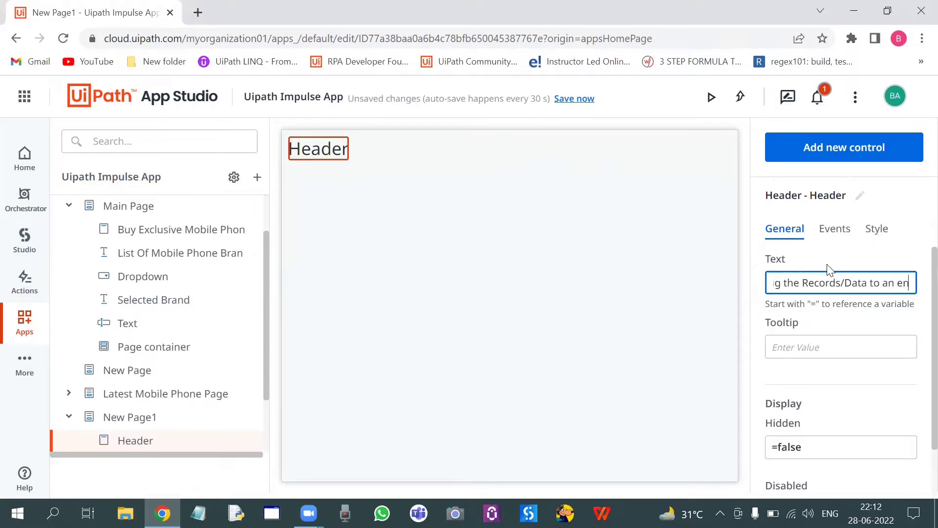
text(tity)
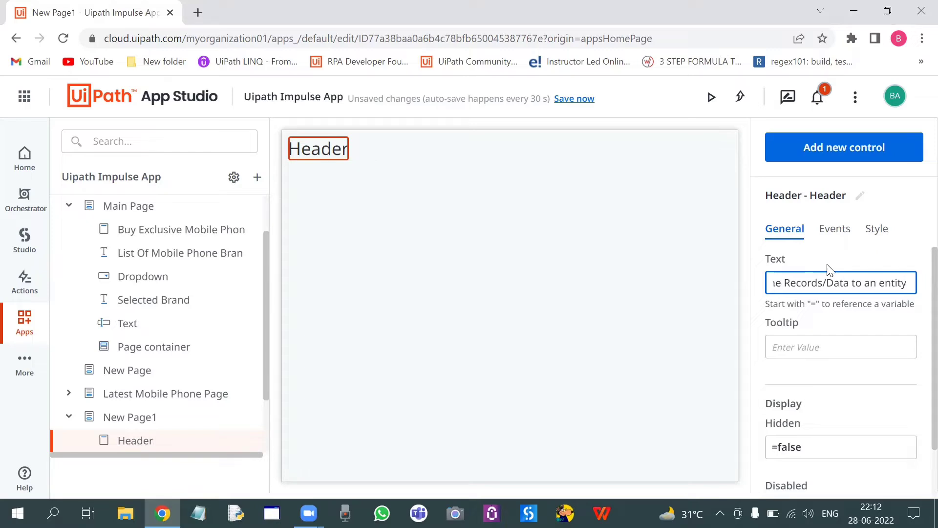
text( Throu)
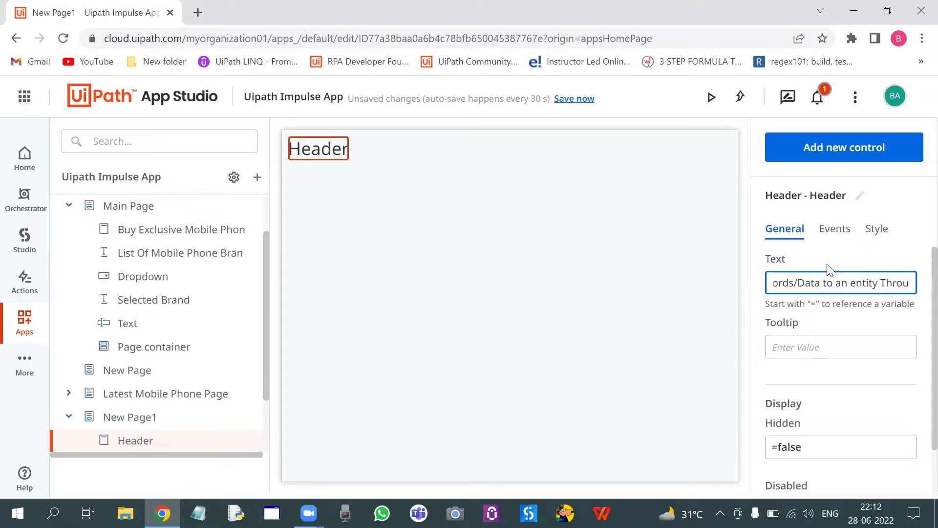
text(r)
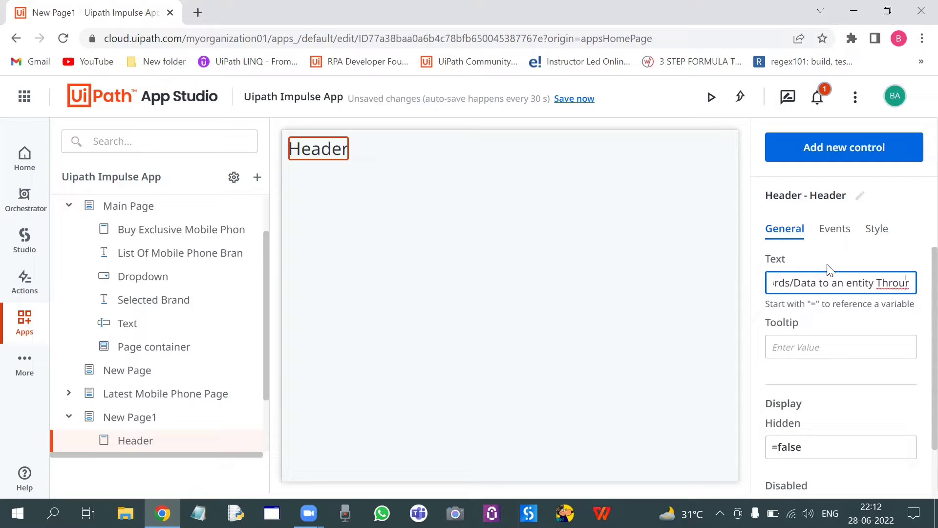
key(BackSpace)
text(throu)
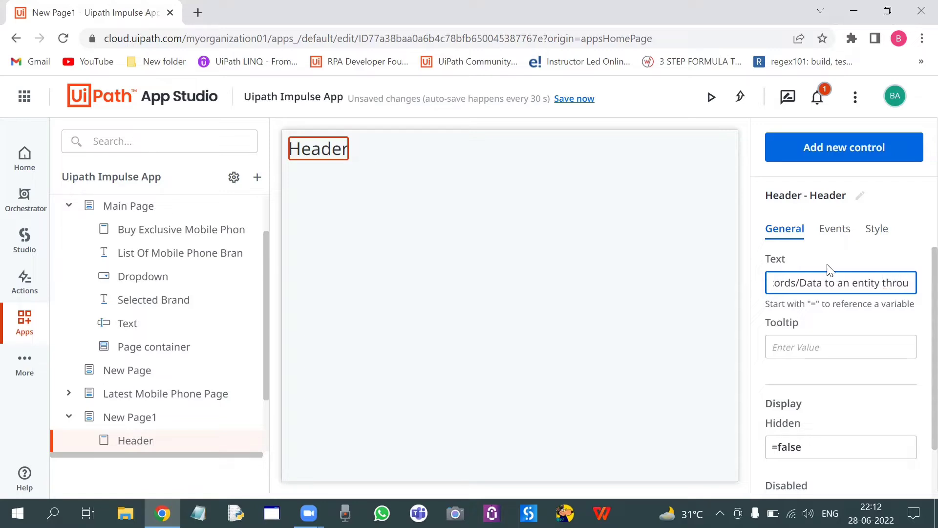
text(gh UIp)
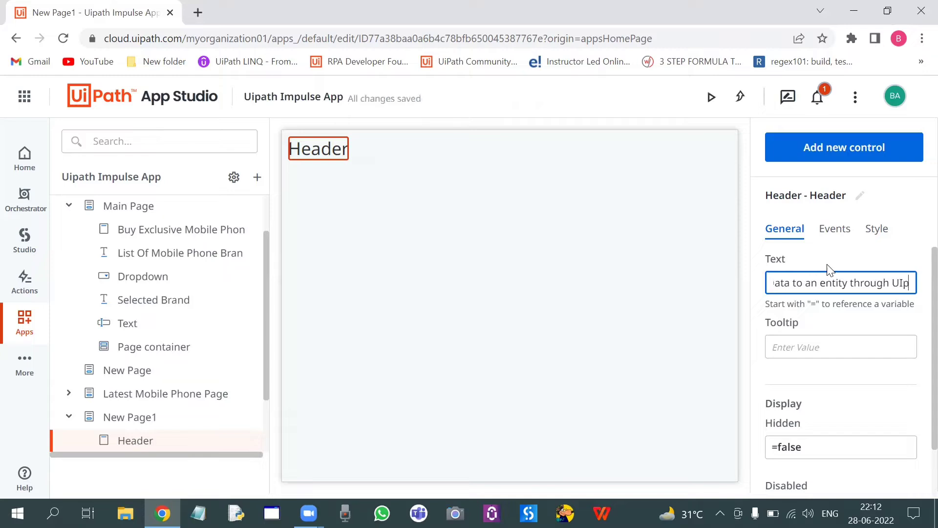
text(ath Apps)
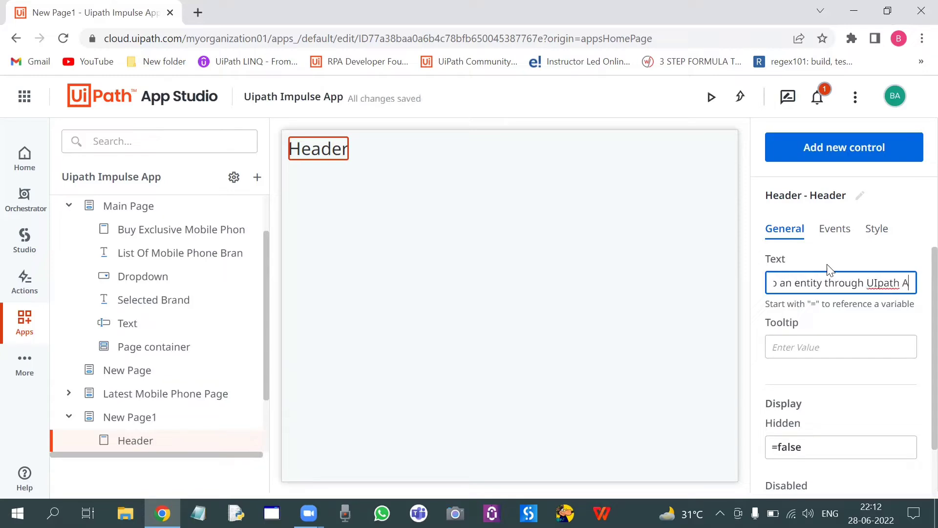
click(551, 264)
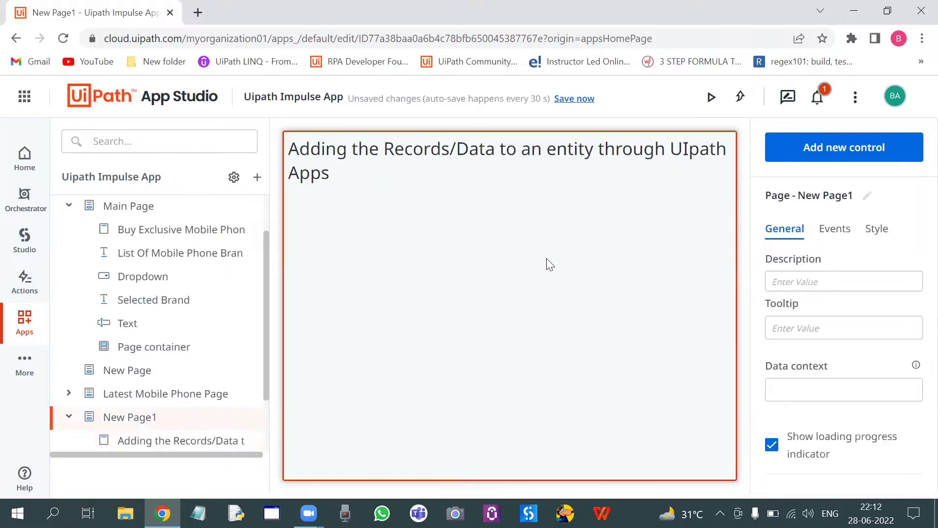
Change the header's text style to Headline 3.
click(372, 176)
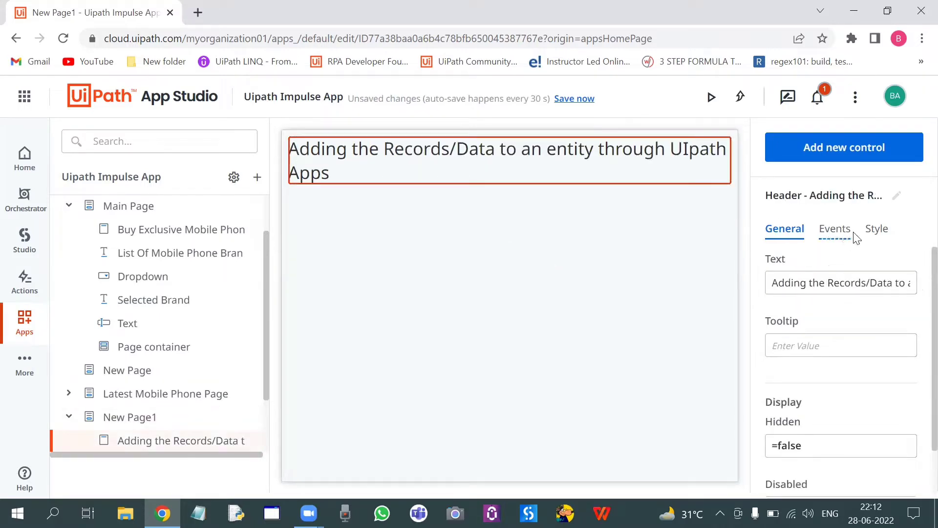
click(875, 234)
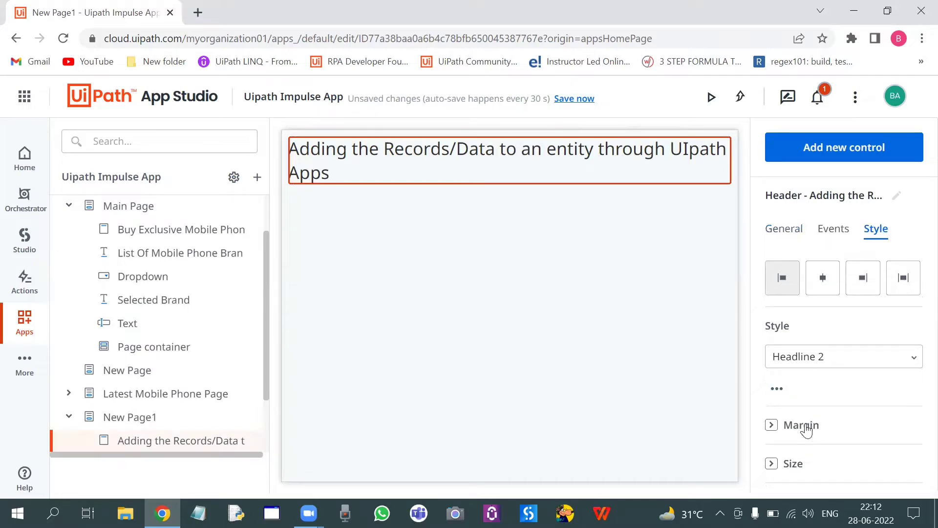
click(777, 389)
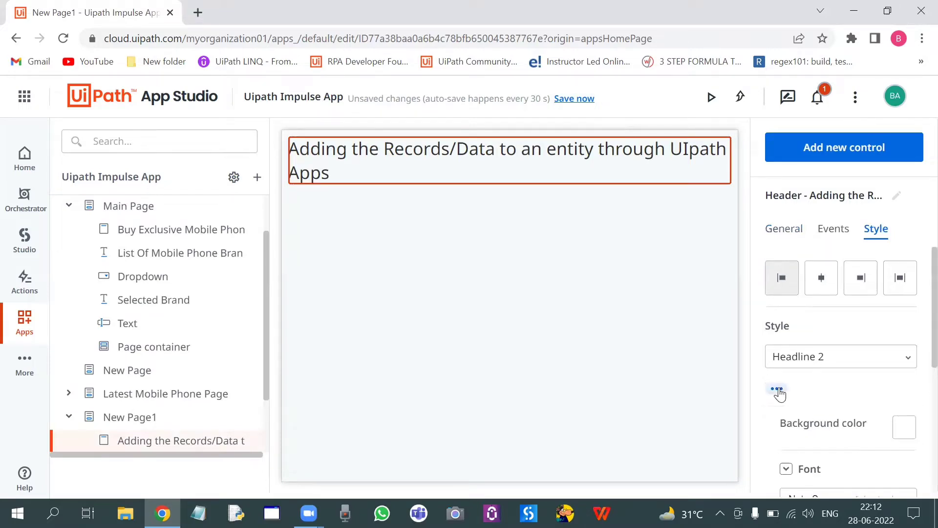
click(909, 360)
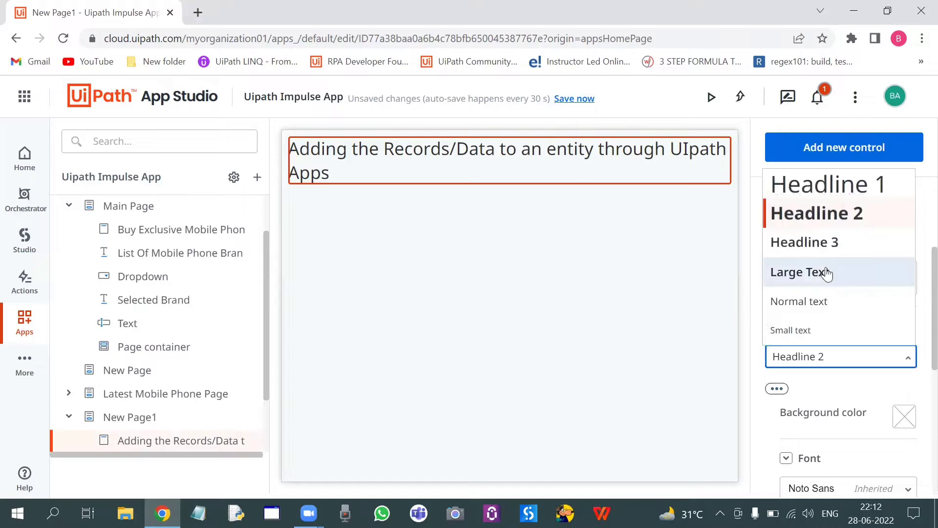
click(826, 247)
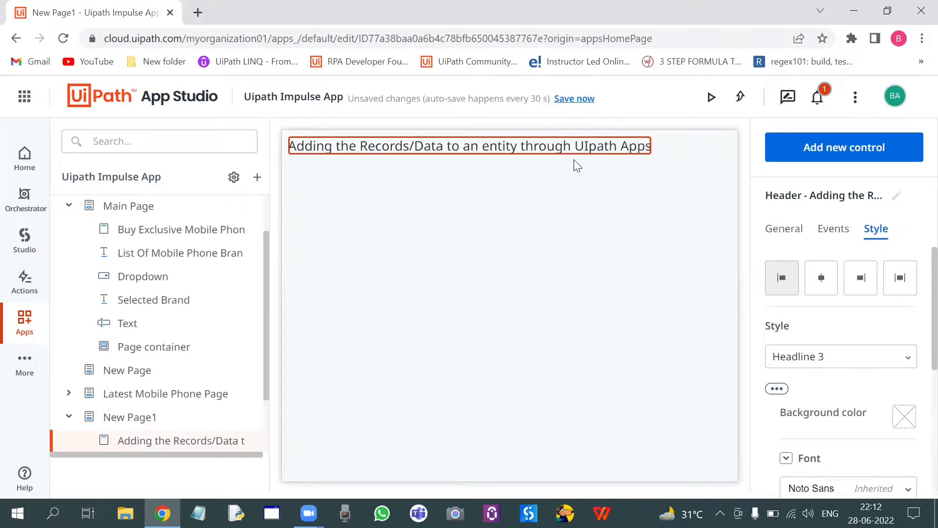
click(704, 267)
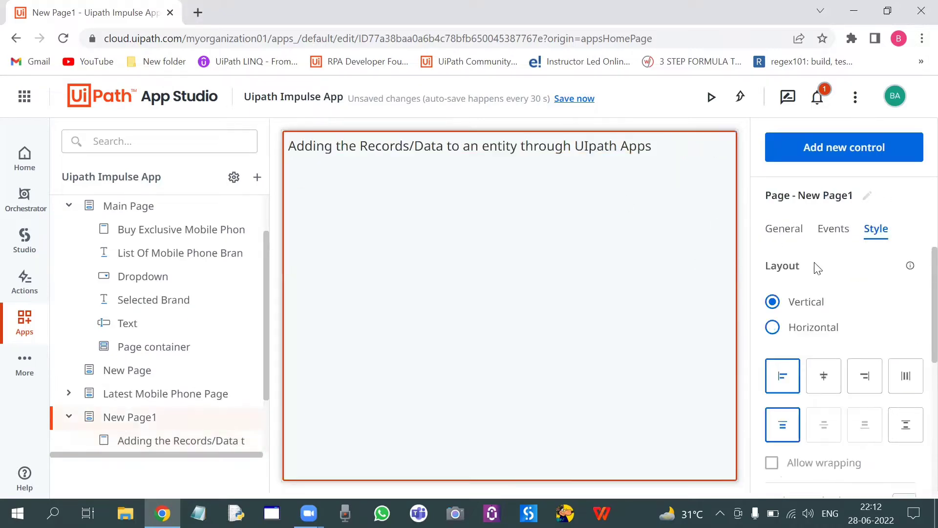
Align the header to the horizontal centre of the page.
click(591, 149)
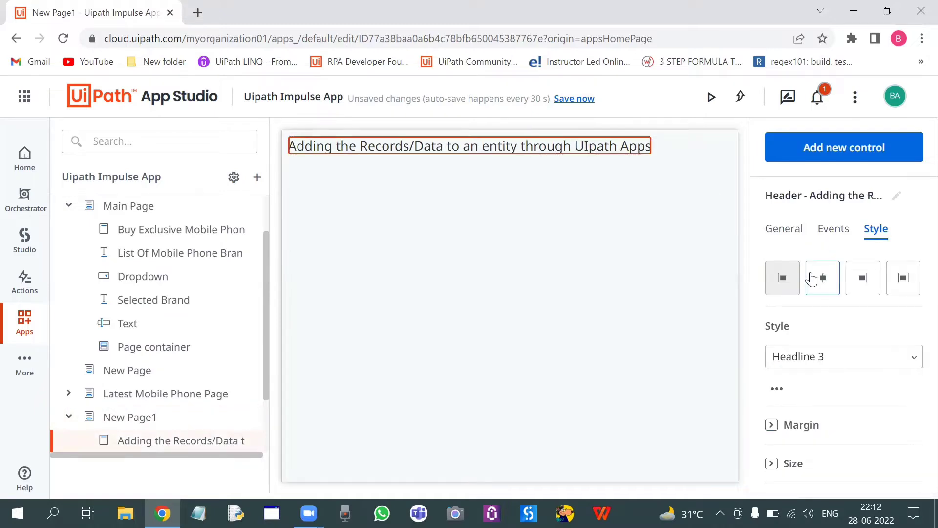
click(813, 279)
click(531, 212)
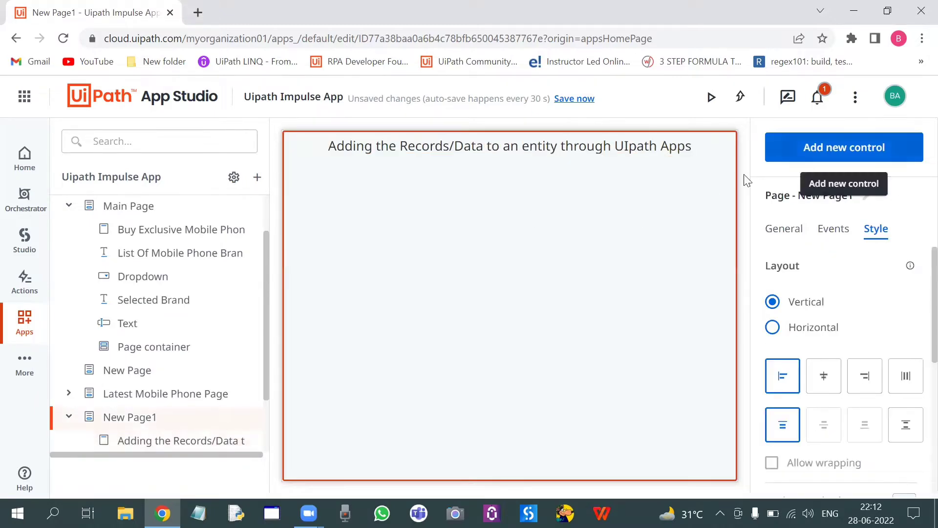
Find the Container control and place it on the page below the header.
click(814, 147)
text(con)
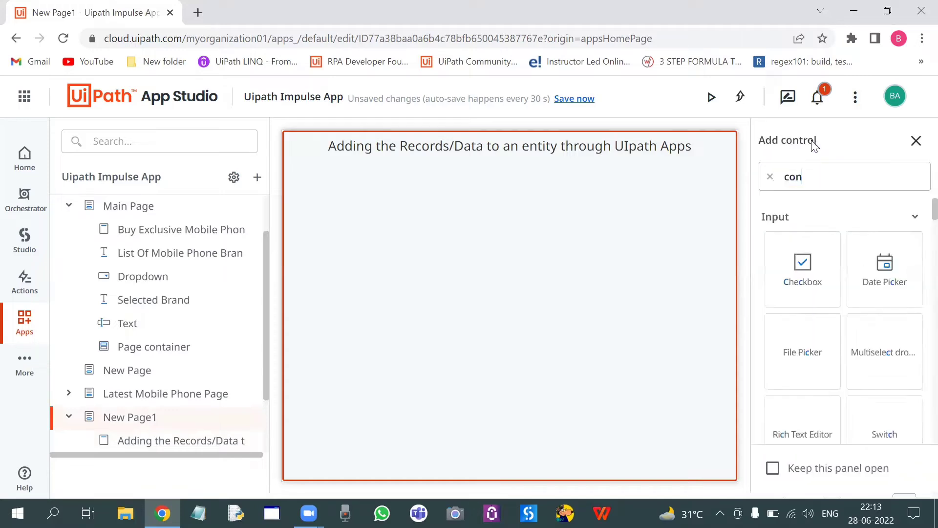
drag(793, 270, 447, 185)
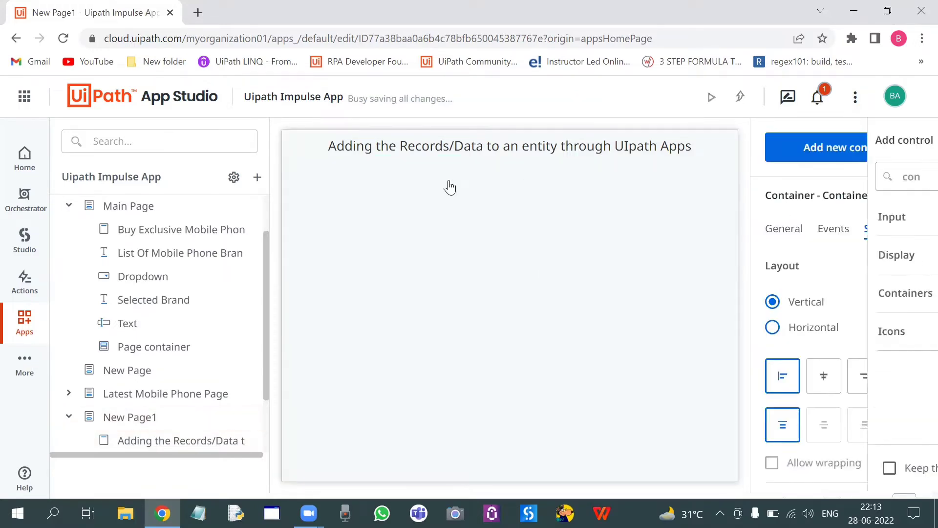
Place a Label control inside the container and show its general properties.
click(832, 155)
text(label)
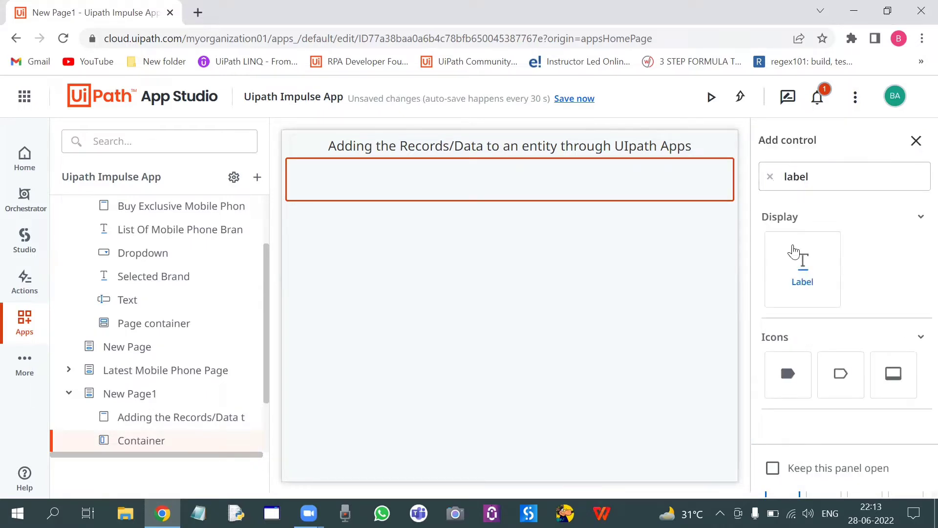
drag(794, 252, 385, 180)
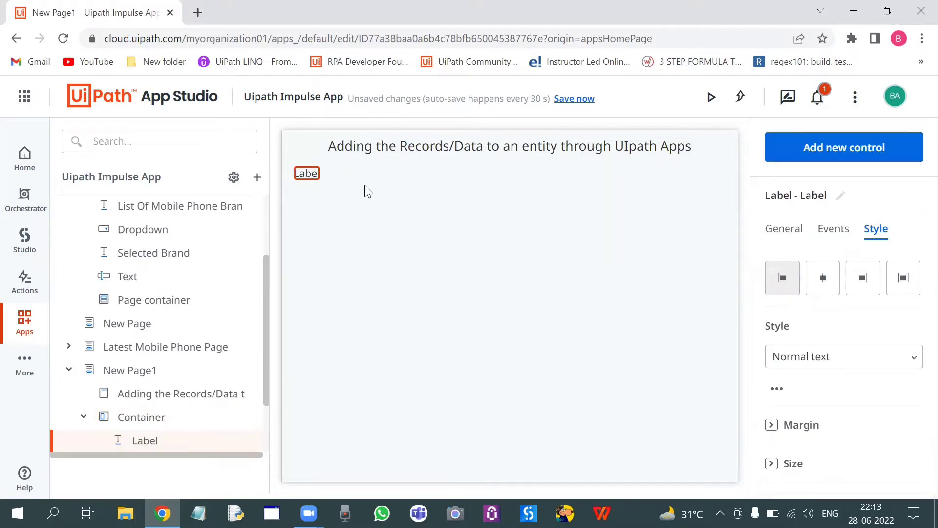
click(785, 231)
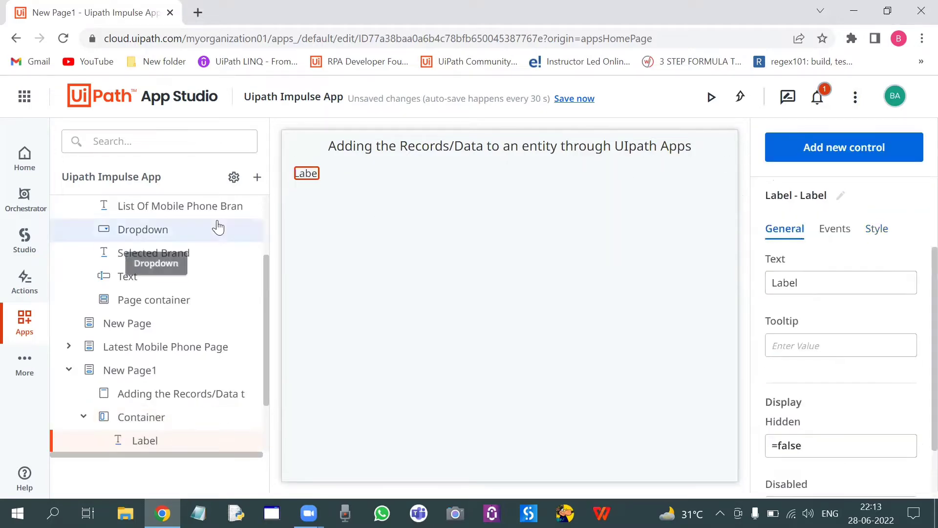
Review the data source and columns of the table on the Create Table page, and return to New Page1.
drag(267, 292, 256, 227)
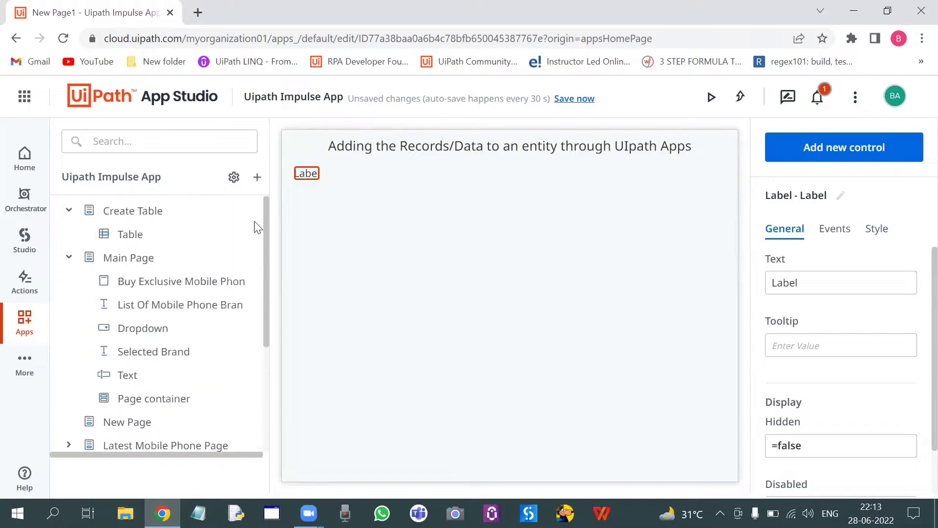
click(151, 216)
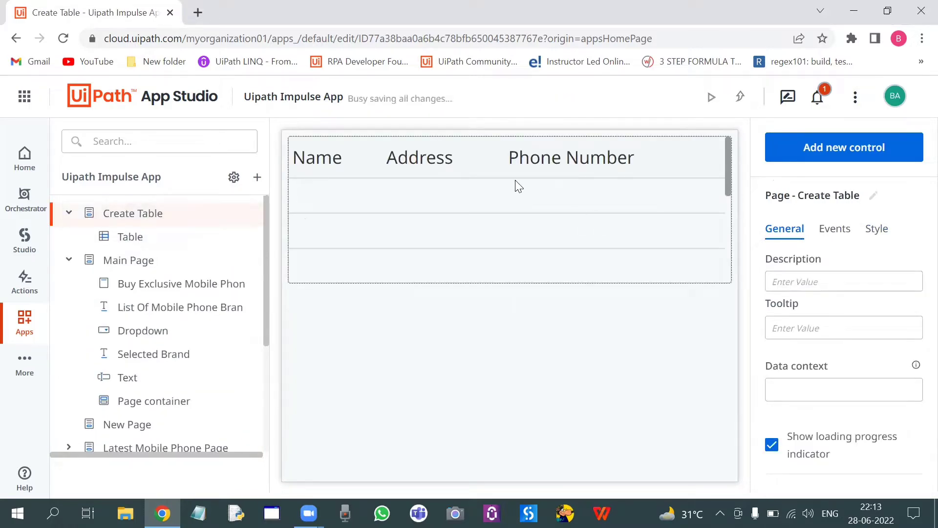
click(424, 166)
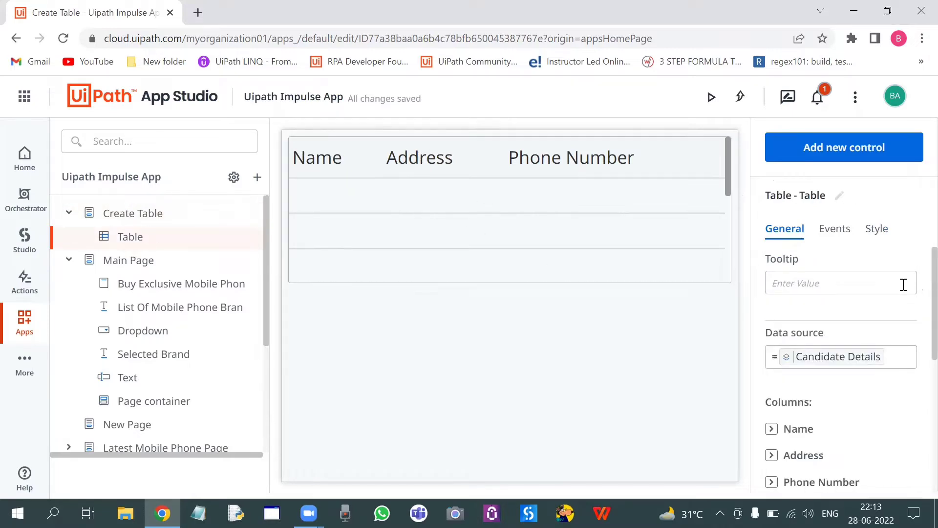
scroll(916, 313, down, 2)
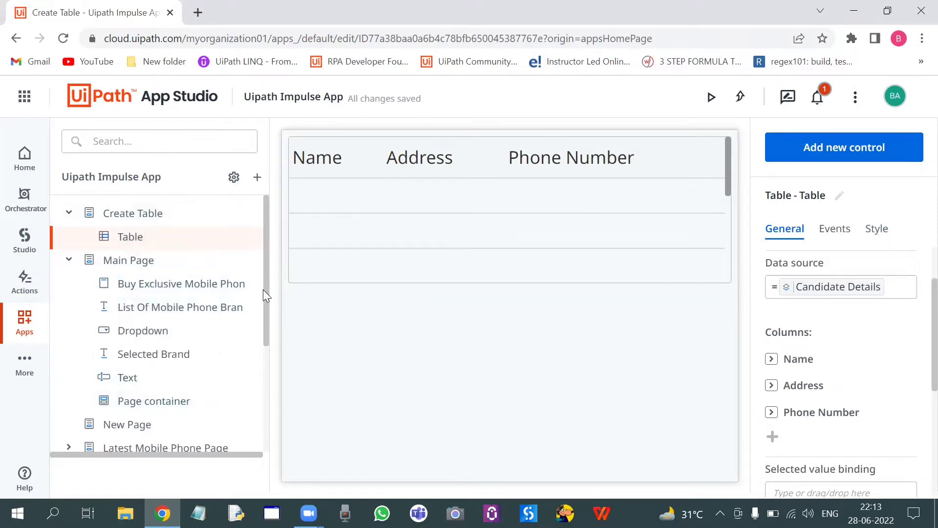
drag(263, 289, 266, 358)
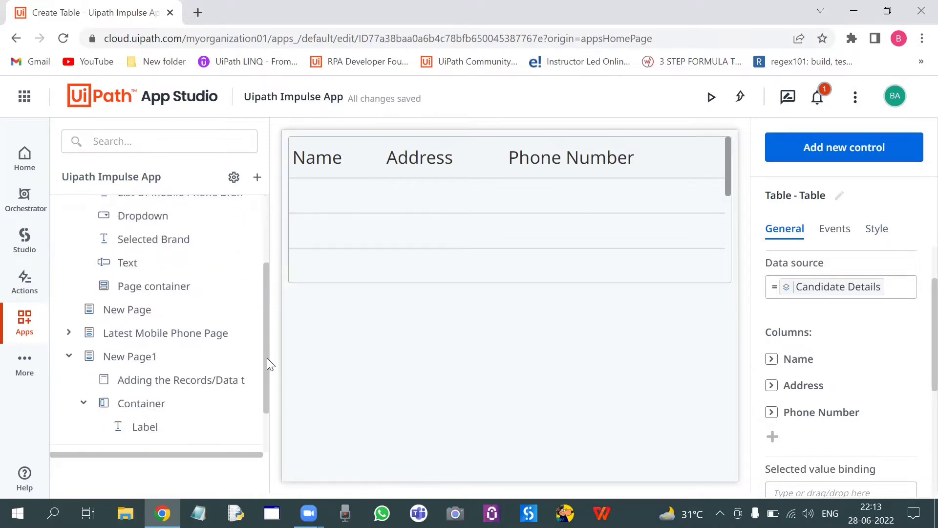
click(167, 366)
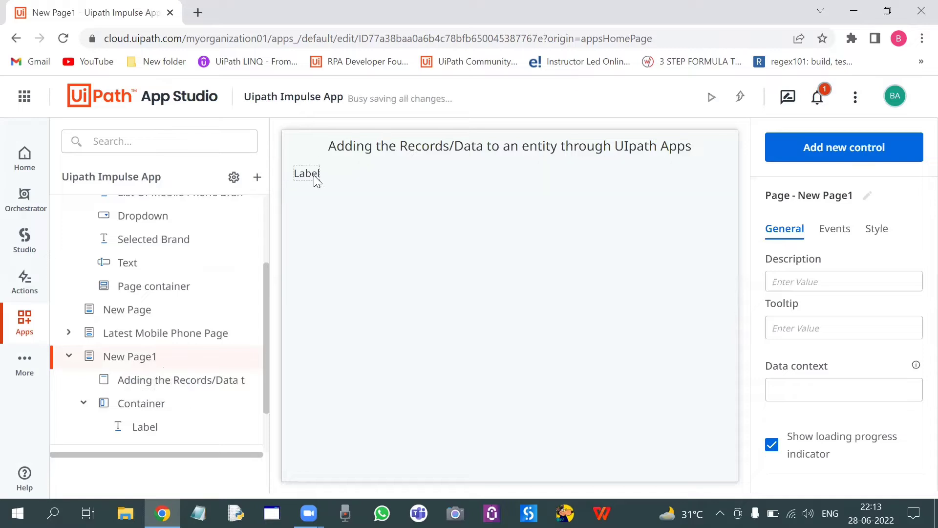
Set the text of the label in the container to "Name".
click(314, 177)
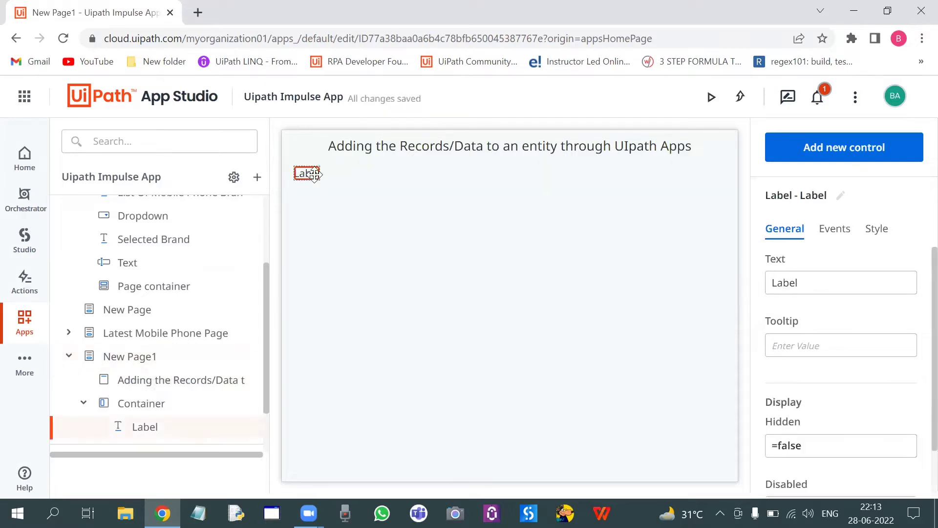
double_click(782, 281)
text(Name)
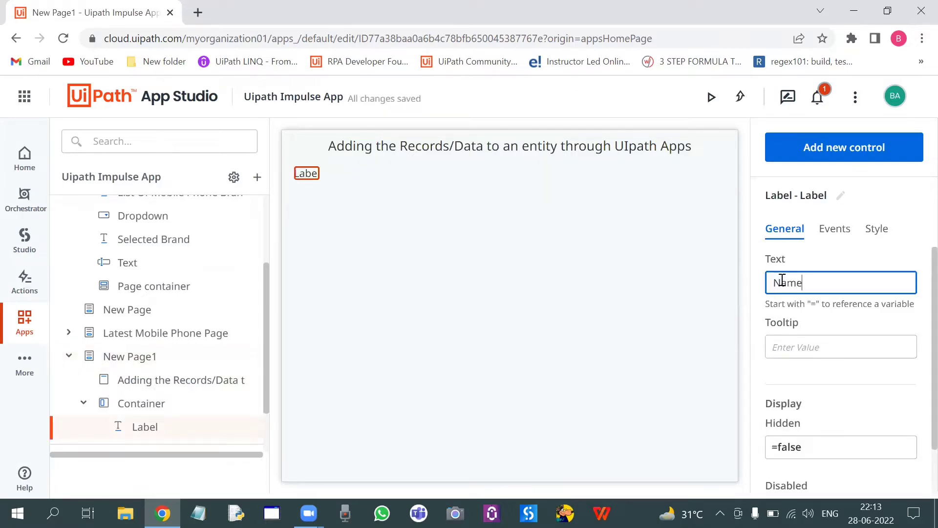
click(366, 311)
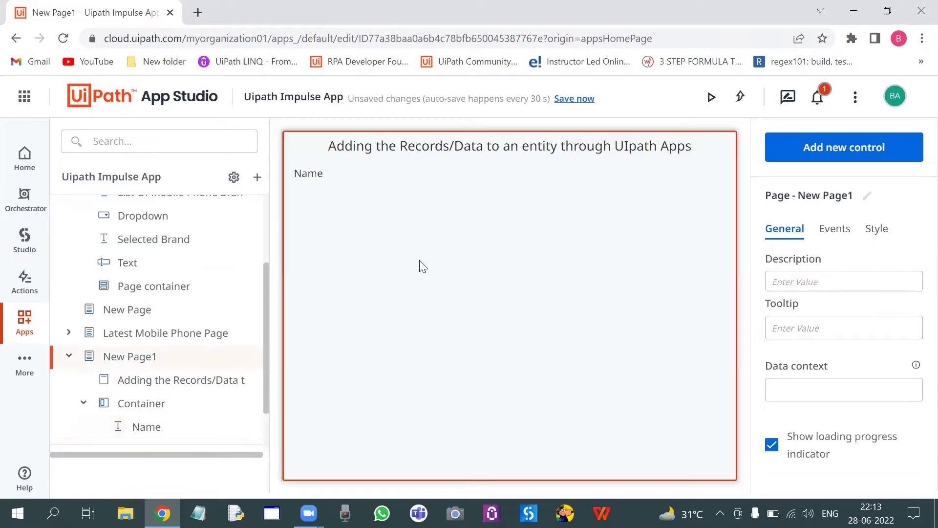
click(806, 145)
text(text)
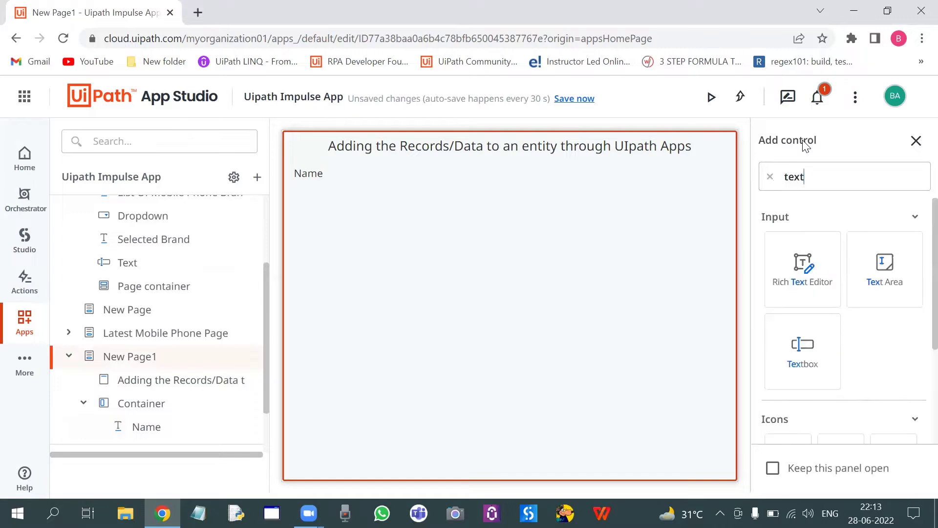
drag(800, 360, 771, 314)
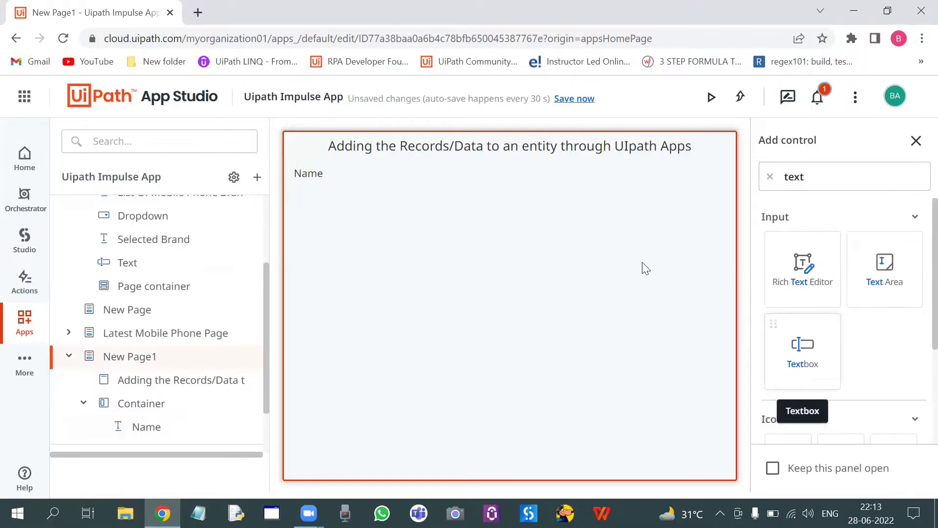
Set the layout of the container holding the Name label to Horizontal.
click(514, 187)
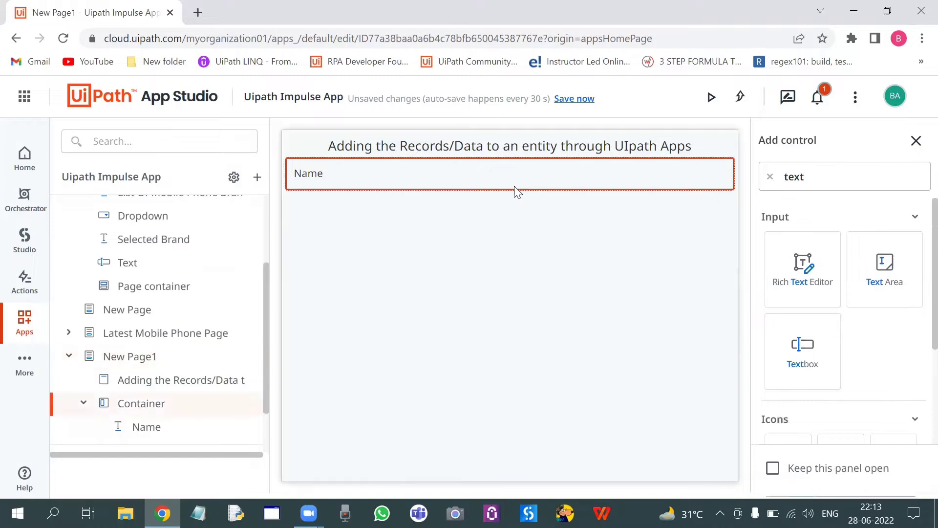
click(917, 141)
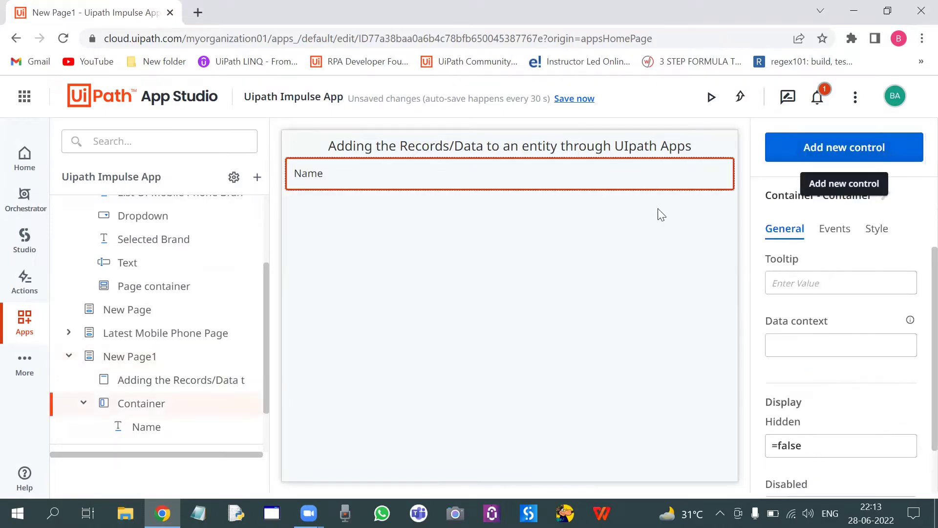
click(876, 229)
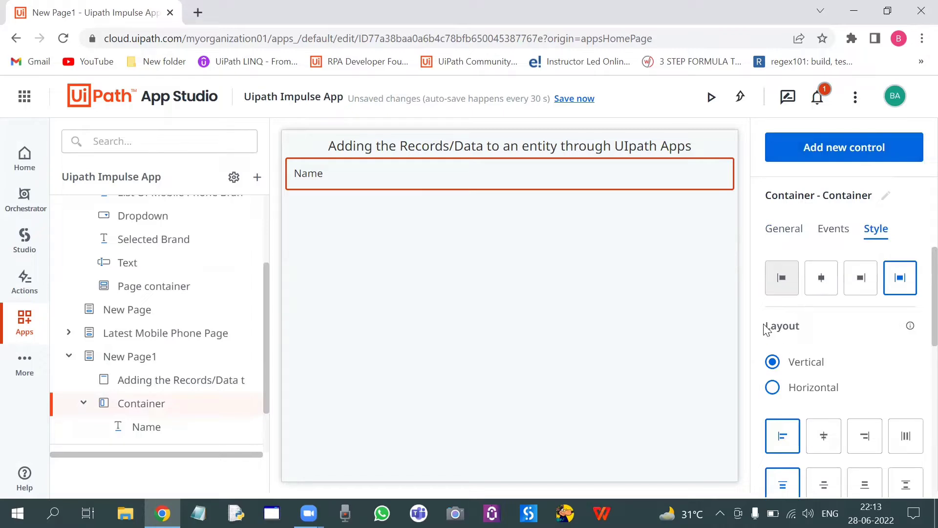
click(773, 389)
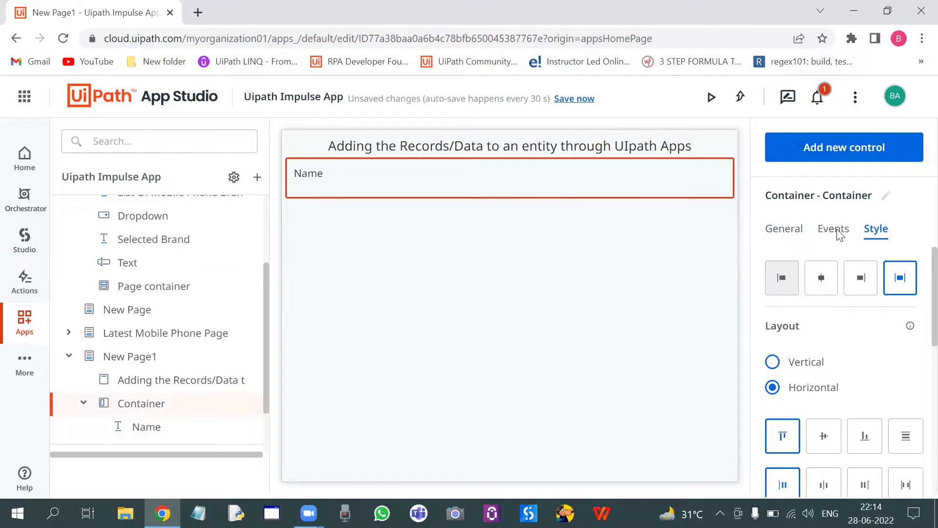
Find the Textbox control and place it beside the Name label inside the container.
click(820, 148)
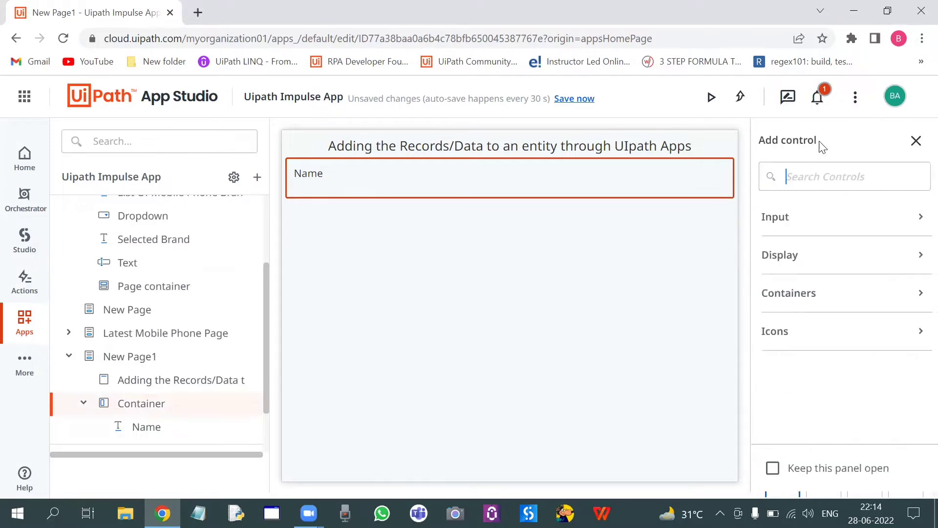
text(text)
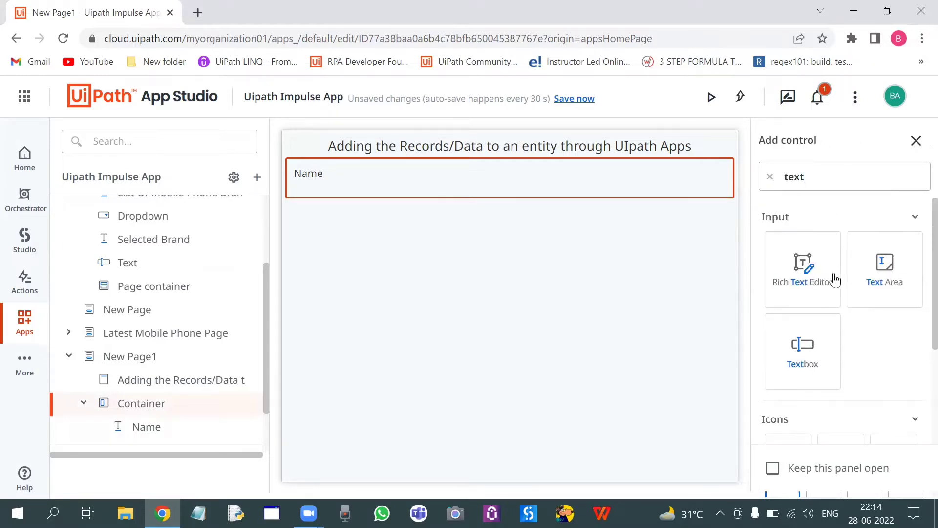
drag(804, 345, 540, 176)
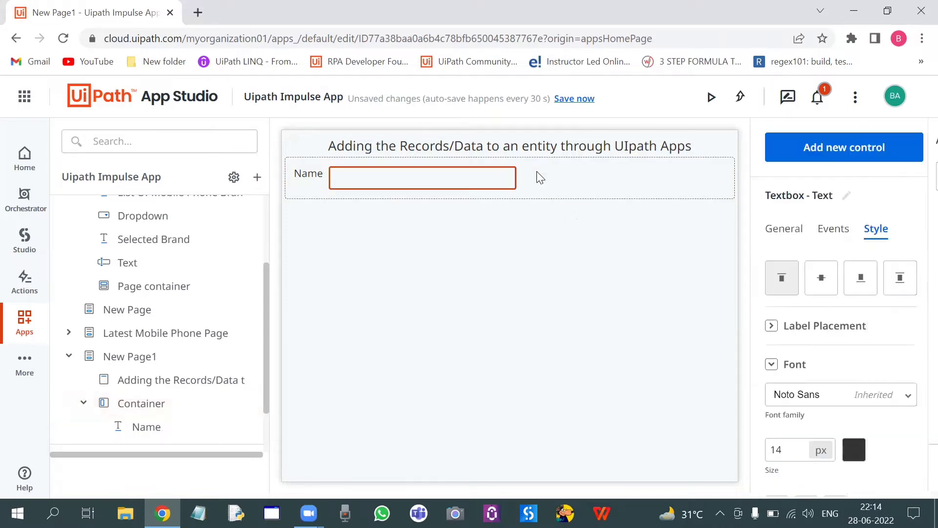
Add a second Container control to the page below the Name row.
click(304, 173)
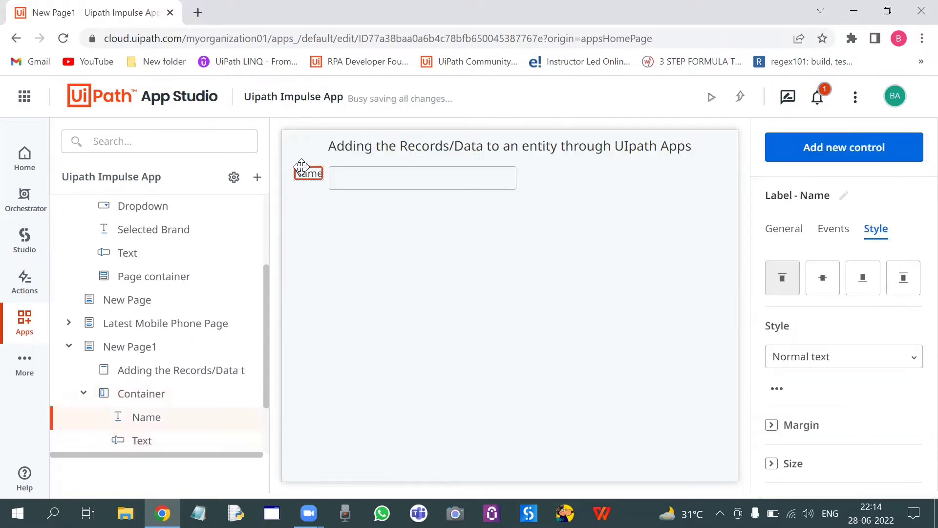
click(824, 157)
text(co)
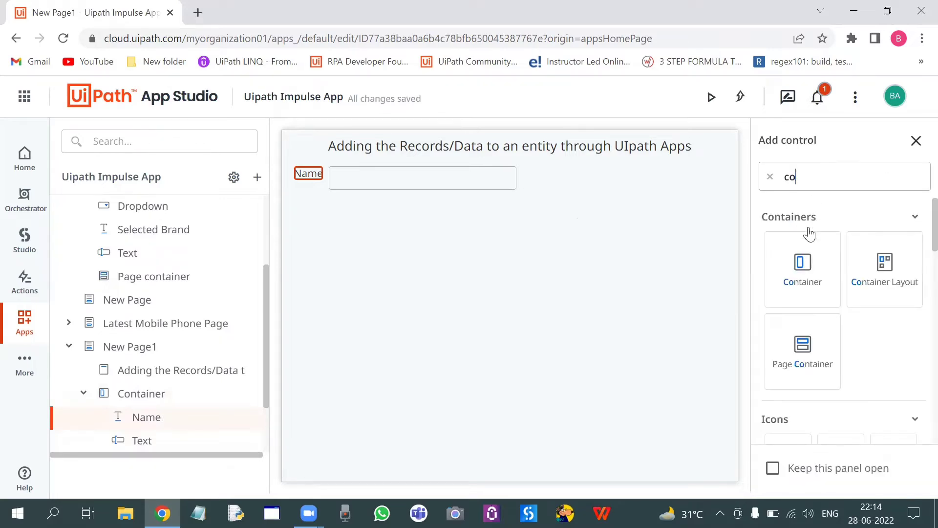
drag(810, 234, 493, 199)
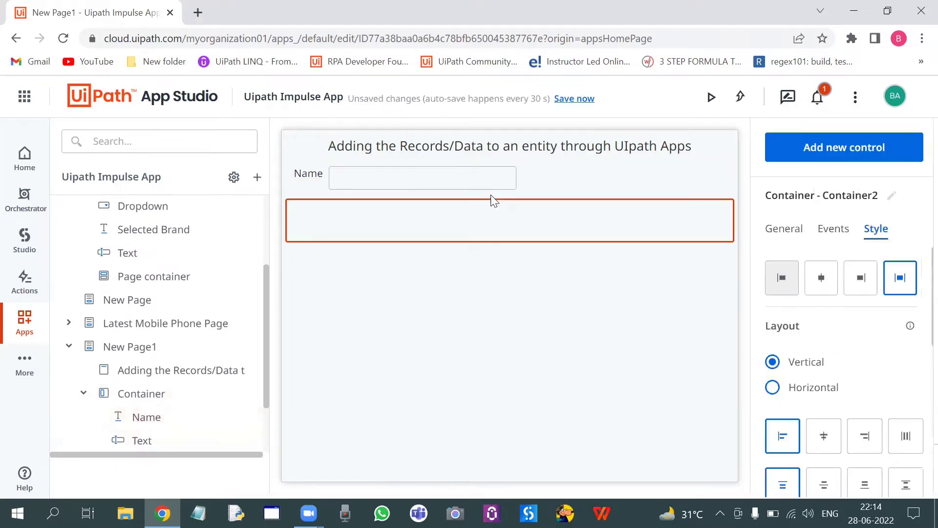
Find the Label control and place it inside the empty second container.
click(817, 155)
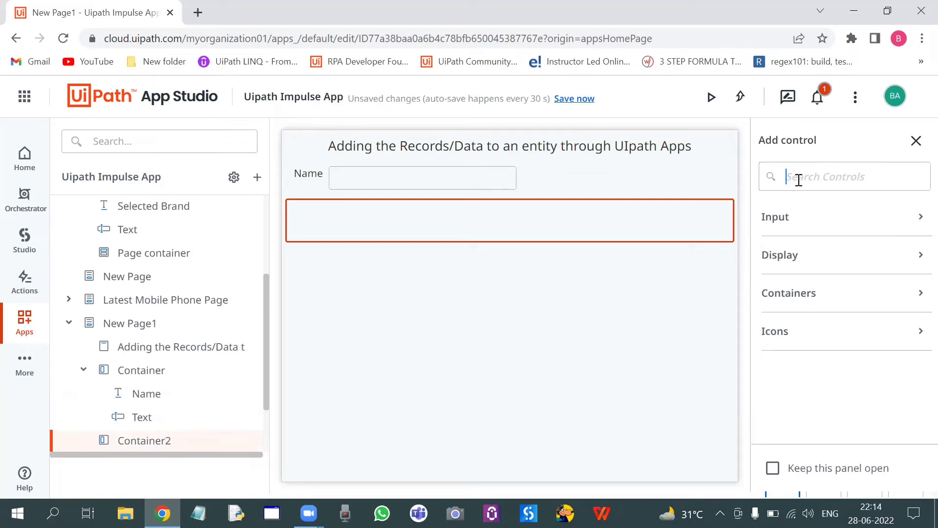
text(lebel)
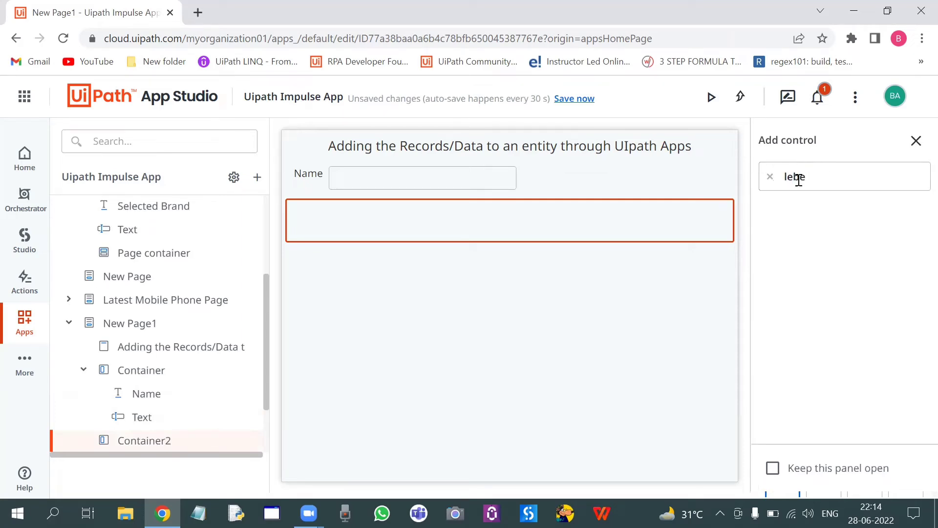
key(BackSpace)
key(BackSpace)
text(abel)
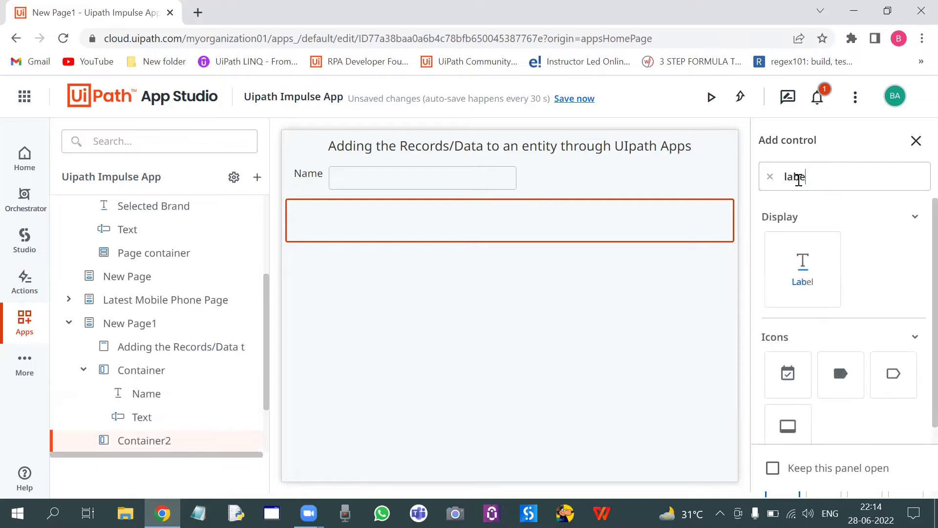
drag(826, 268, 386, 230)
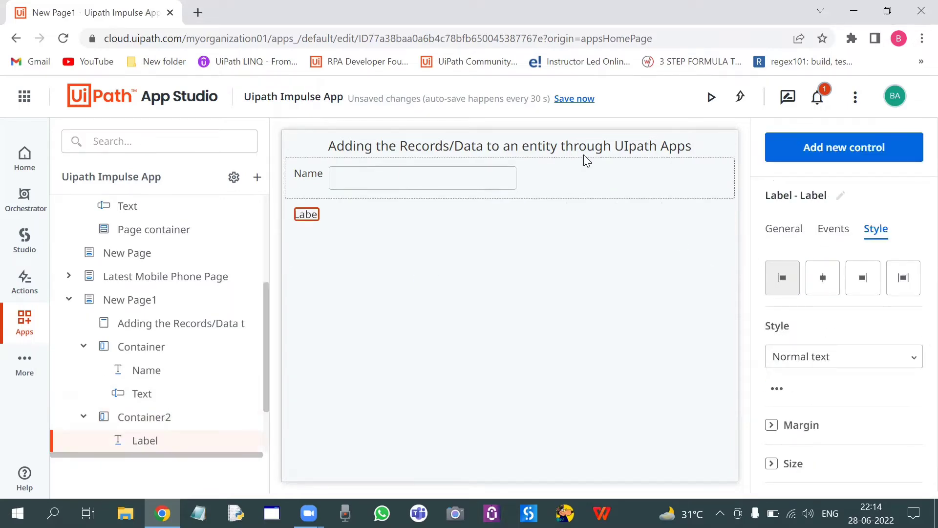
Set the text of the label in the second container to "Address".
click(794, 235)
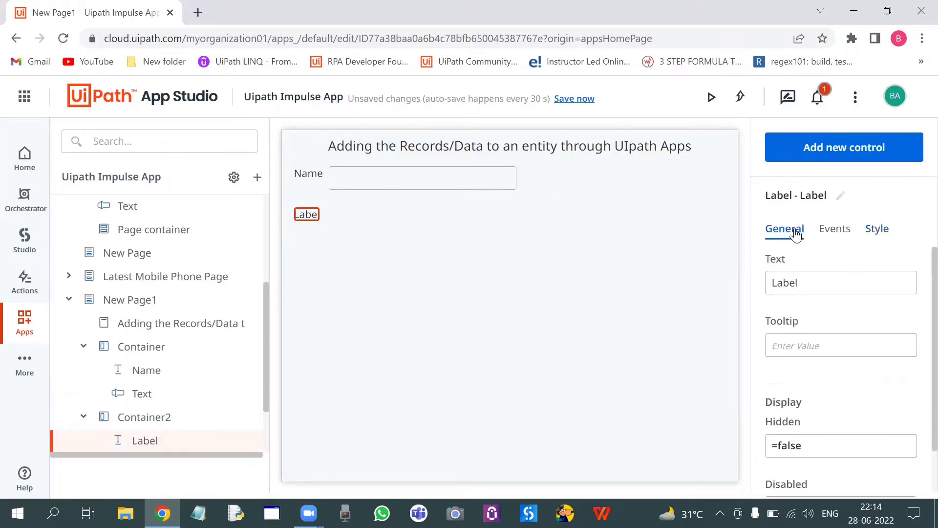
double_click(789, 279)
text(Address)
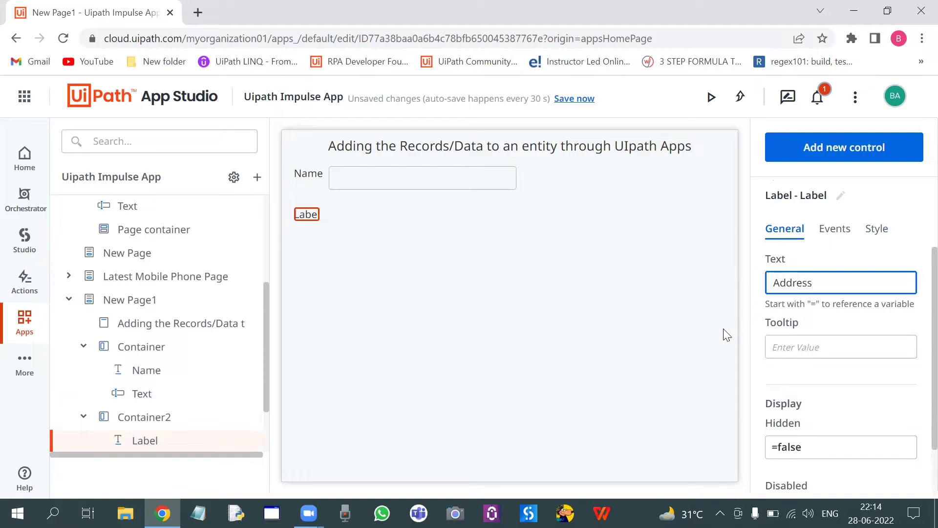
click(495, 319)
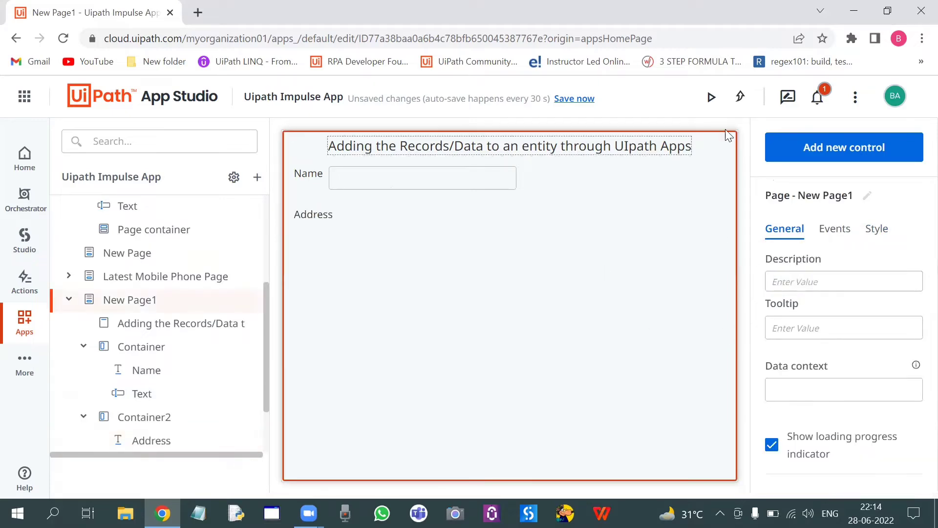
Set the layout of the container holding the Address label to Horizontal.
click(801, 146)
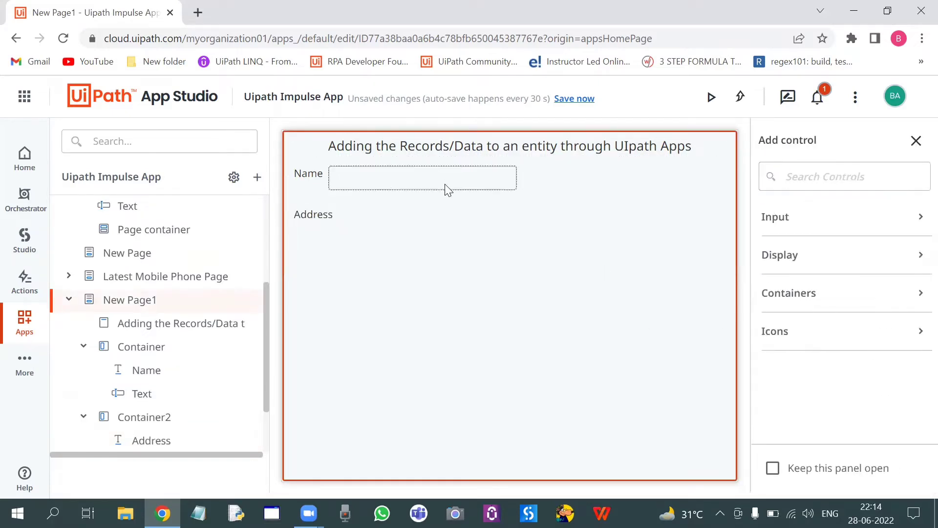
click(468, 228)
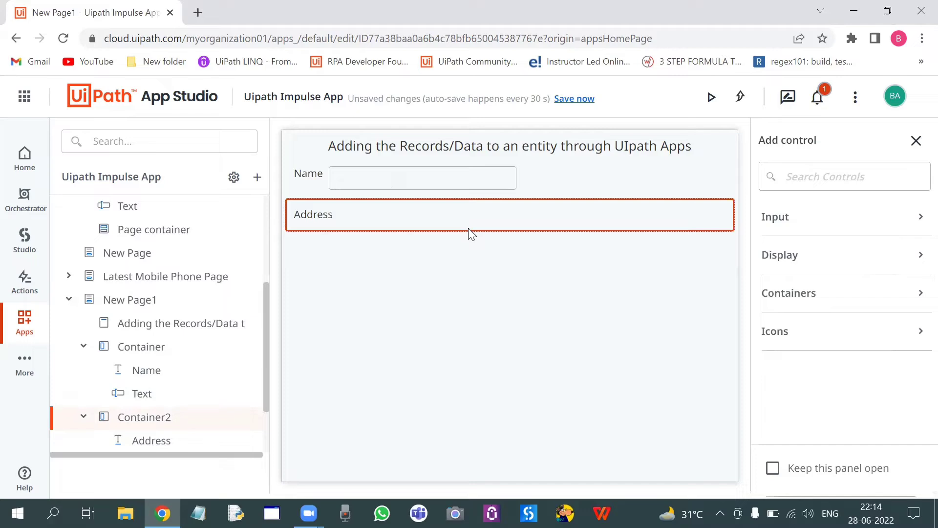
click(916, 138)
click(875, 233)
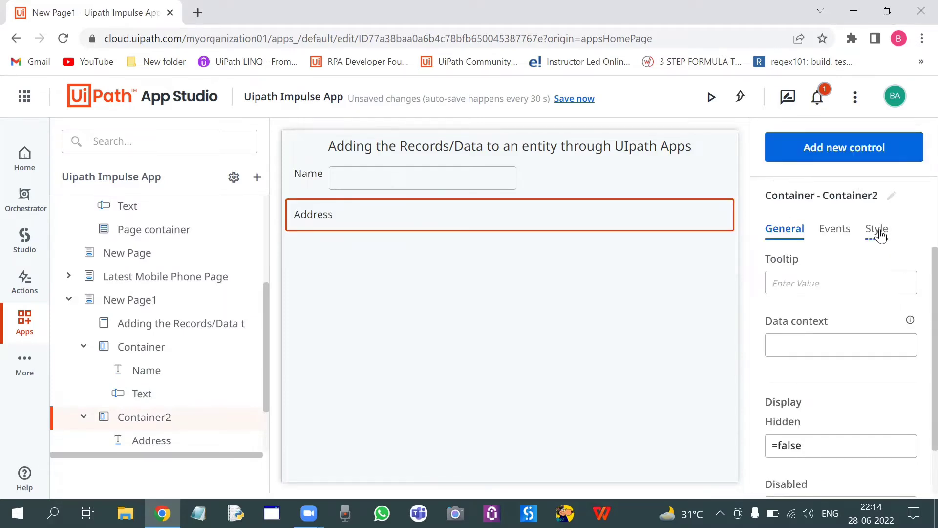
click(773, 388)
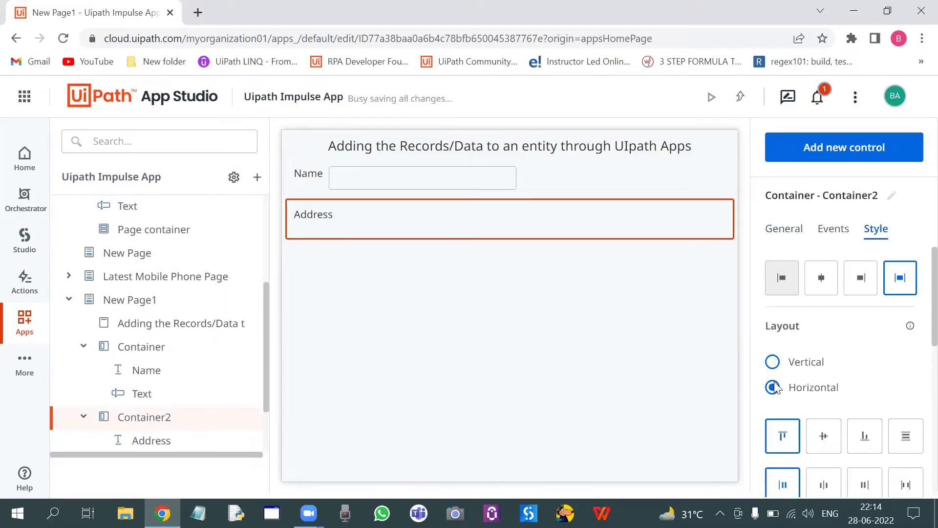
Find the Textbox control and place it beside the Address label in the second container.
click(833, 155)
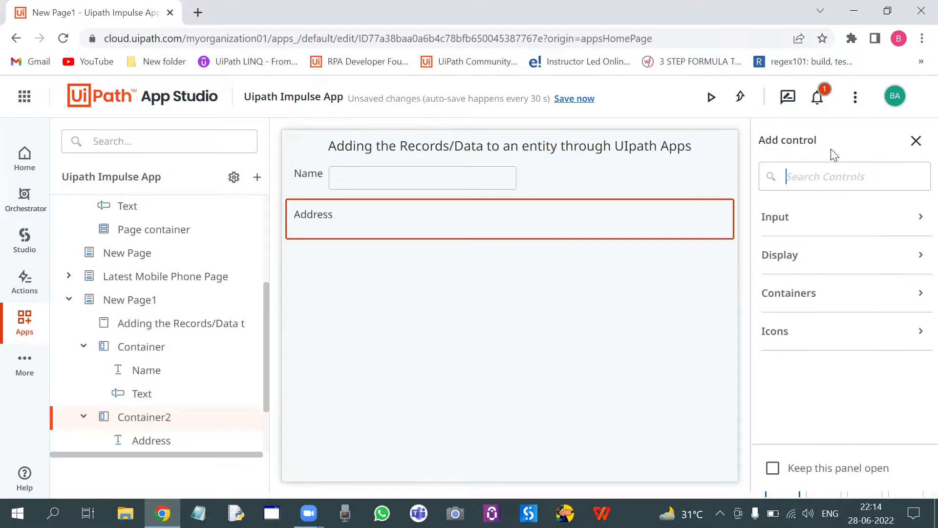
text(text)
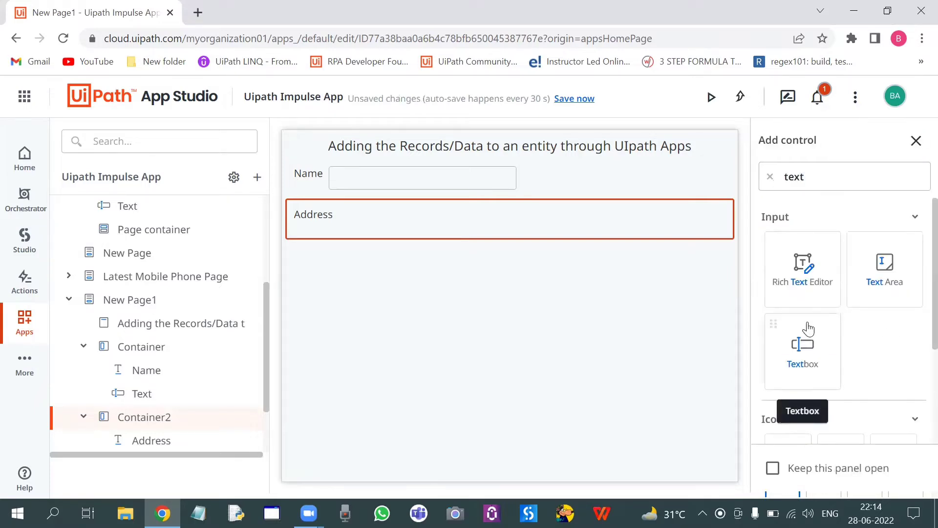
drag(804, 349, 531, 215)
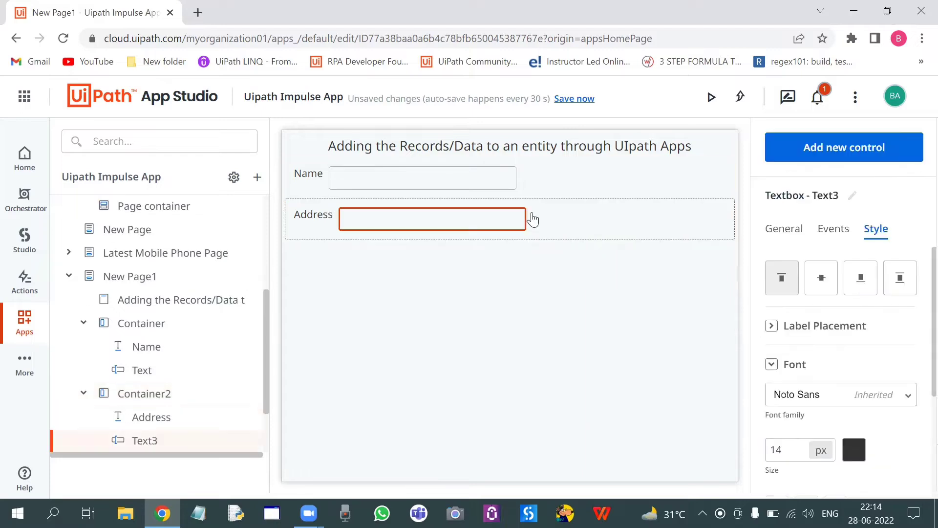
click(697, 235)
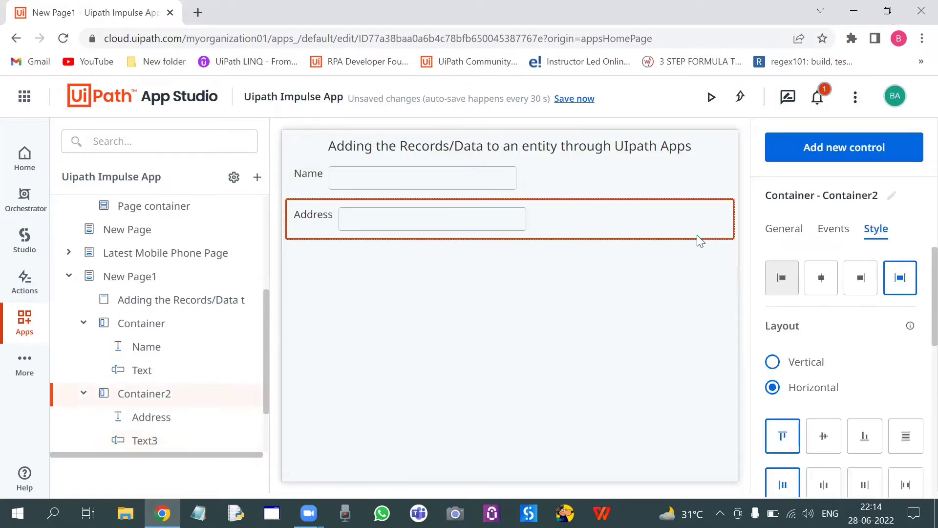
Add a third Container control to the page below the Address row.
click(629, 279)
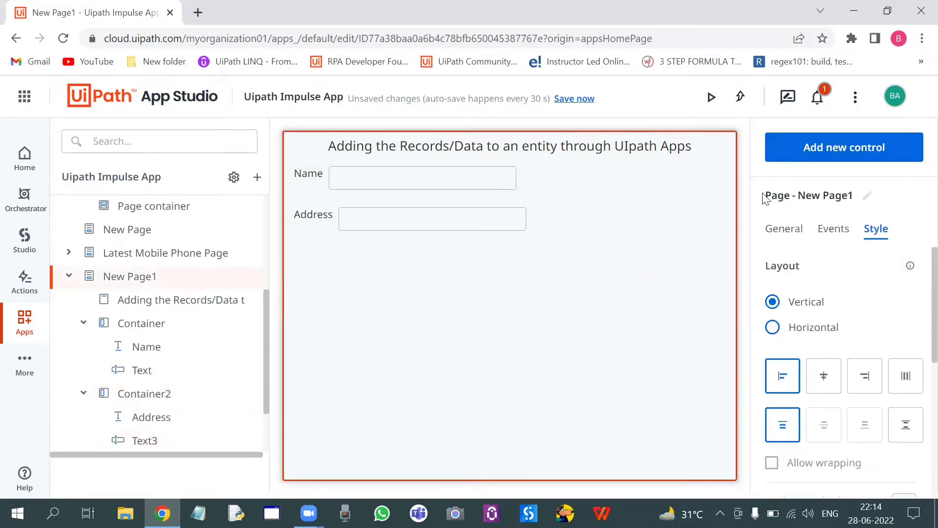
click(800, 157)
text(co)
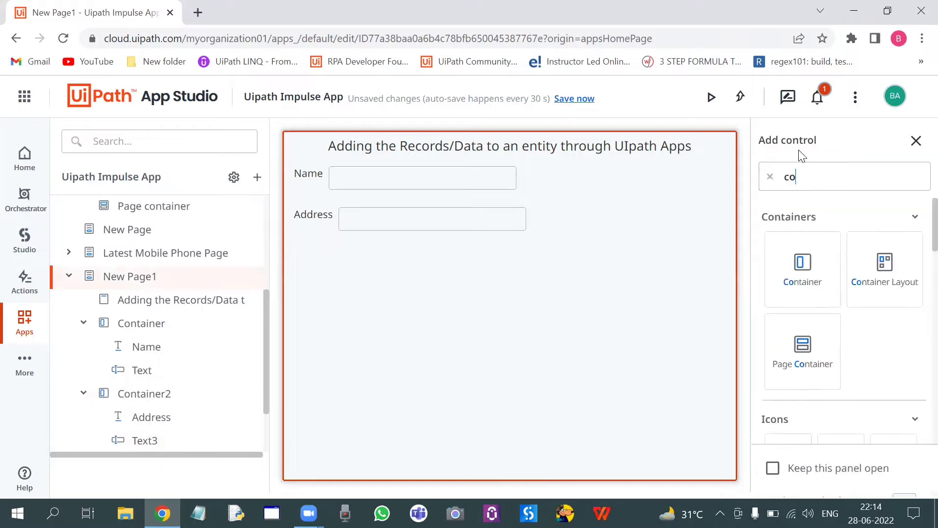
drag(803, 264, 526, 272)
drag(507, 269, 507, 267)
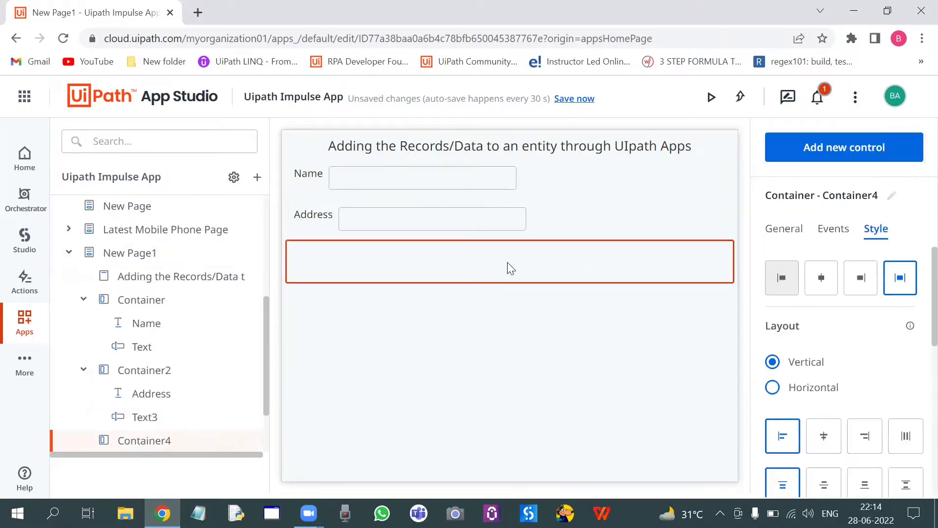
Find the Label control and place it inside the empty third container below the Address row.
click(779, 237)
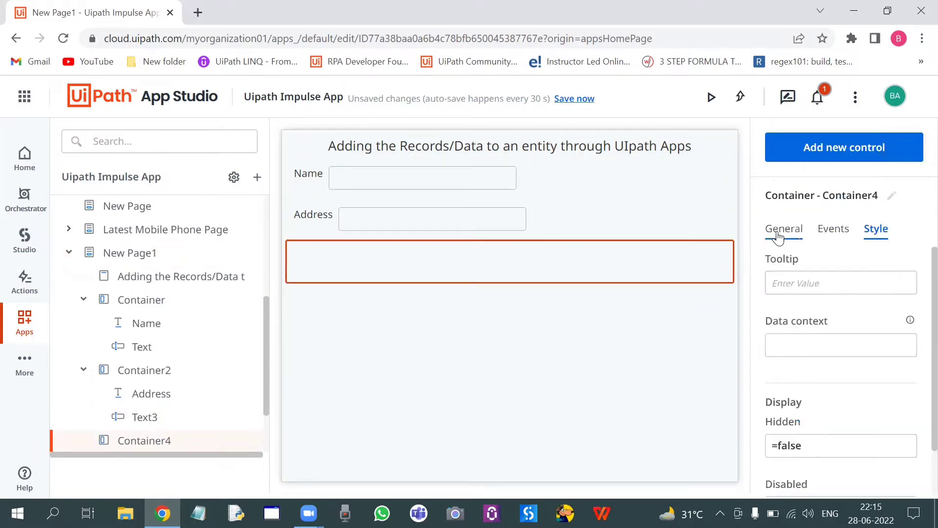
click(823, 151)
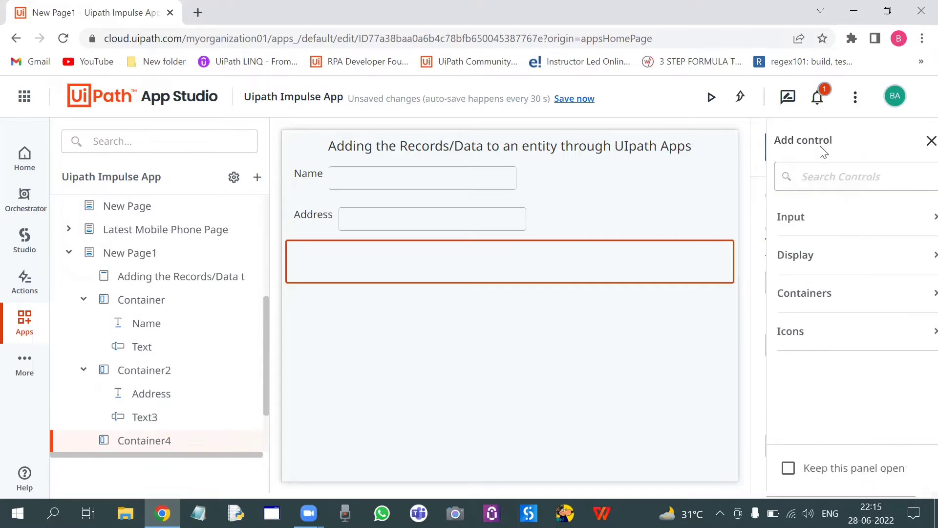
text(leb)
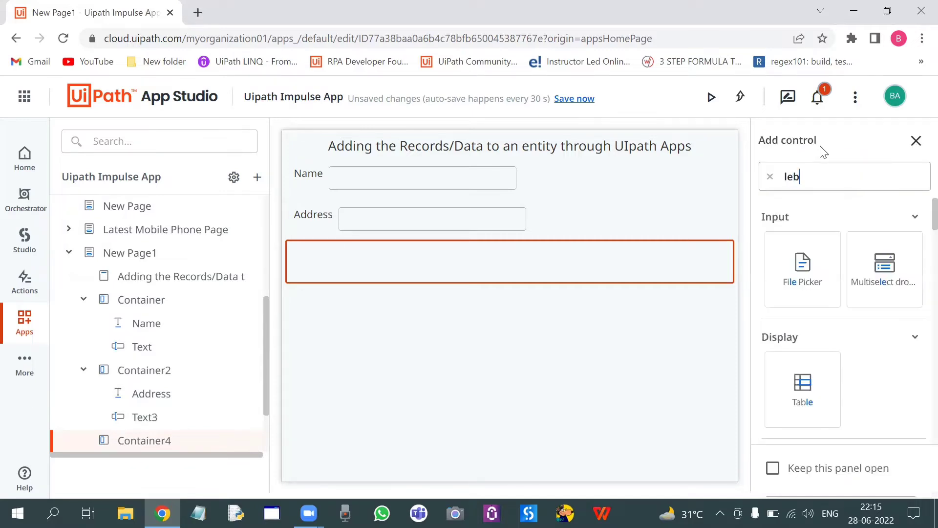
text(el)
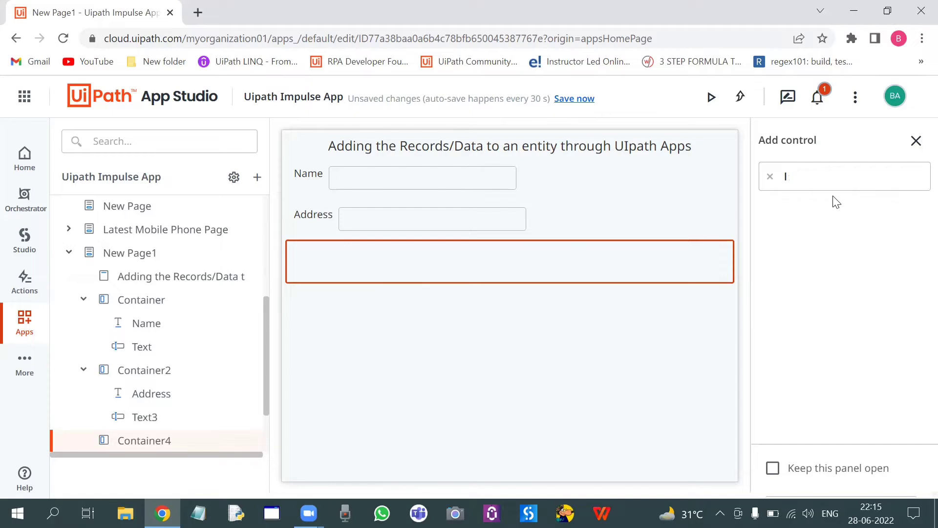
text(abel)
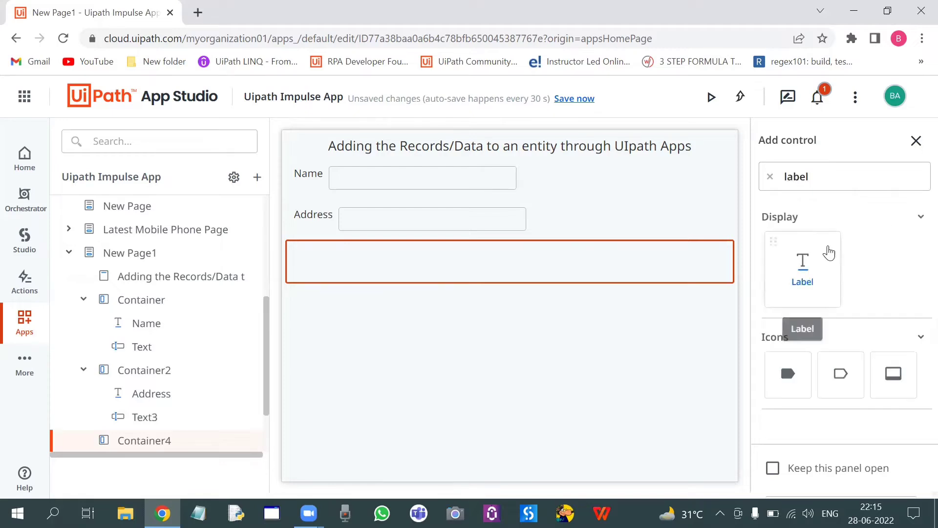
drag(830, 251, 356, 266)
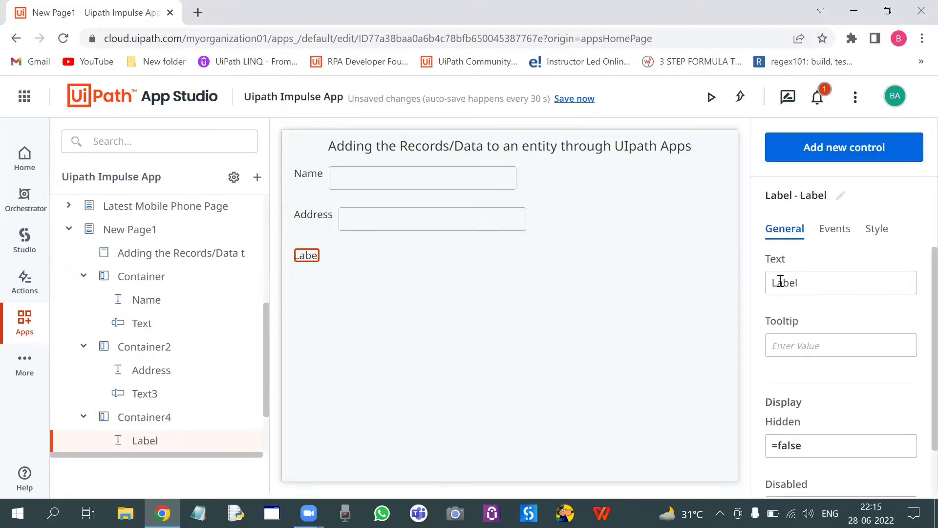
Set the text of the label in the third container to "Phone Number".
double_click(780, 285)
text(P)
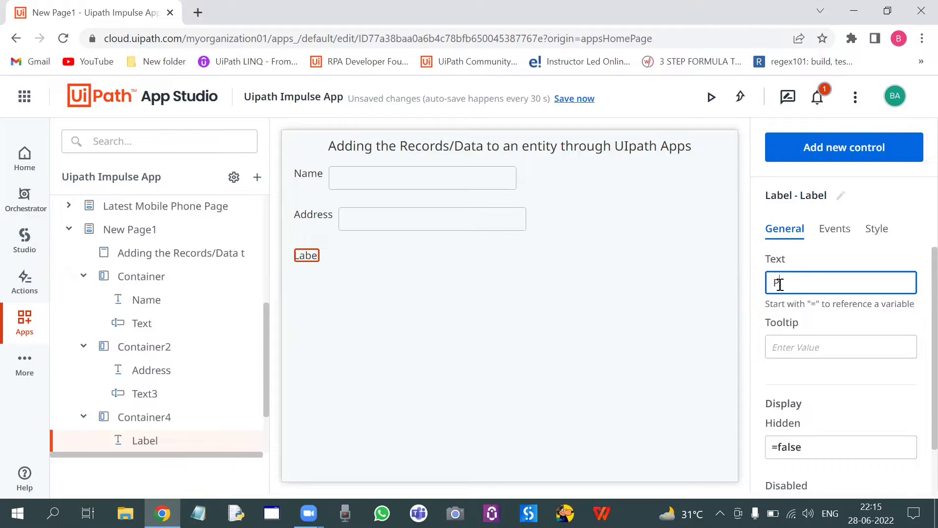
text(honerNumber)
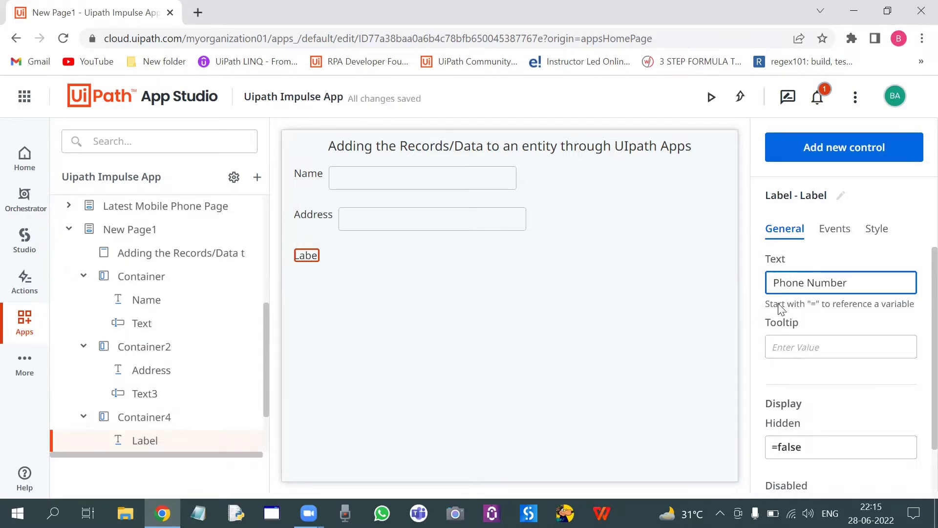
click(509, 351)
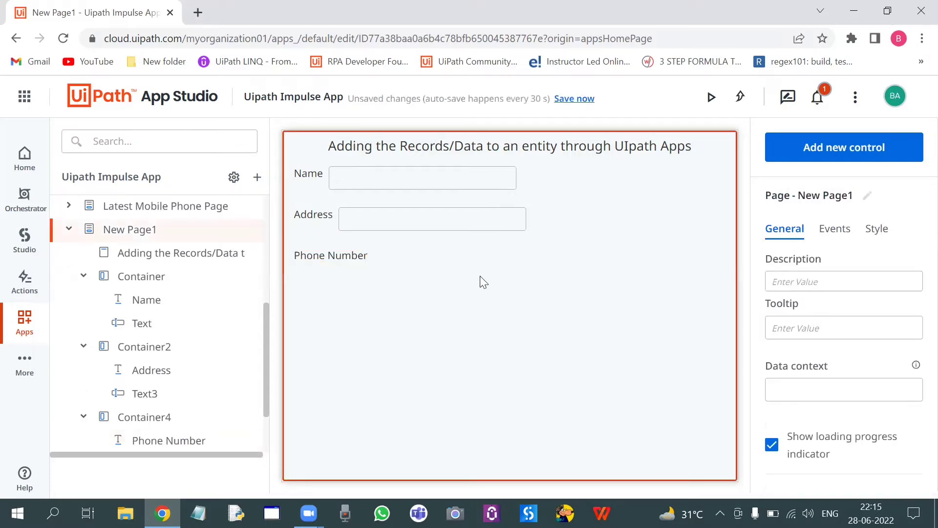
click(486, 255)
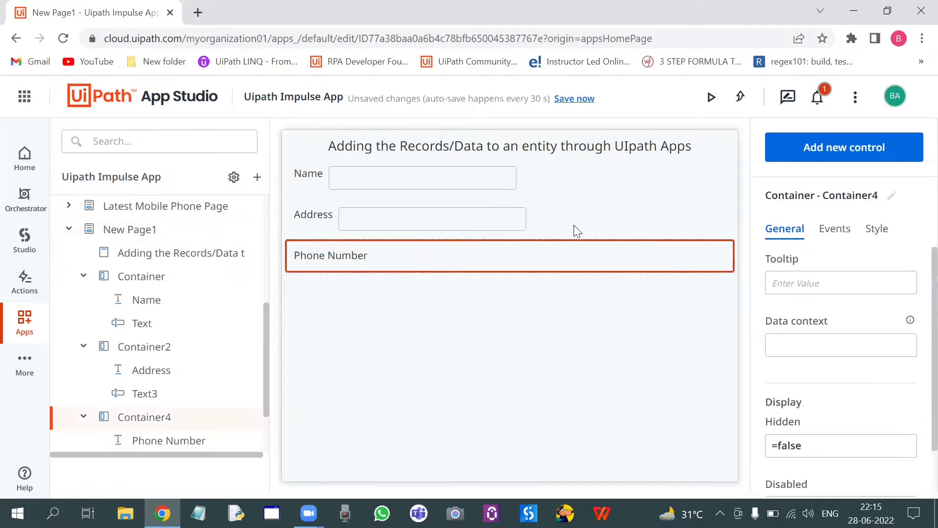
click(805, 155)
text(text)
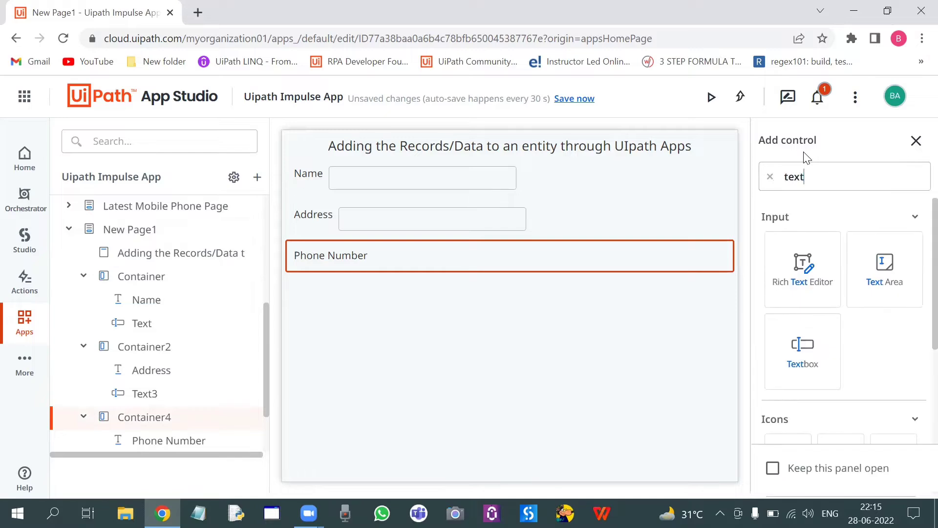
mouse_move(802, 356)
mouse_down()
mouse_move(670, 300)
mouse_move(501, 247)
mouse_move(490, 261)
mouse_move(651, 288)
mouse_move(798, 348)
mouse_up()
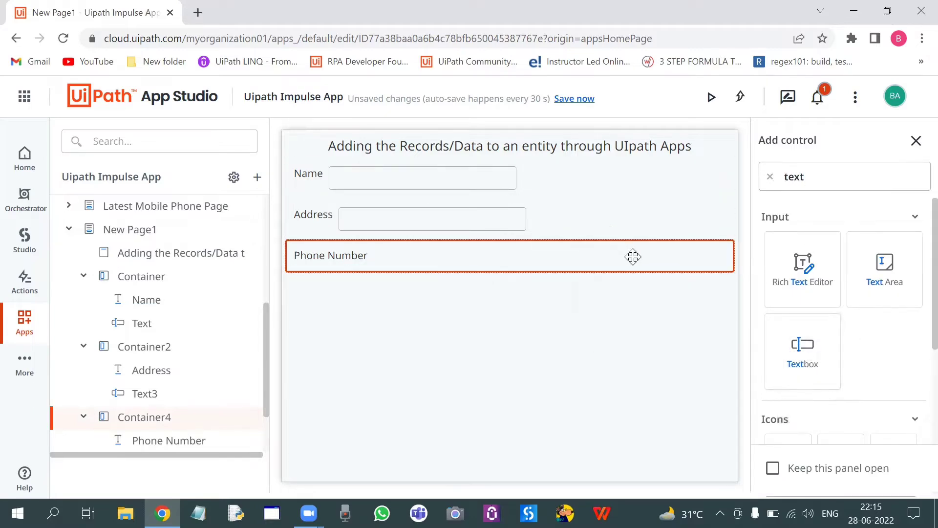
click(916, 141)
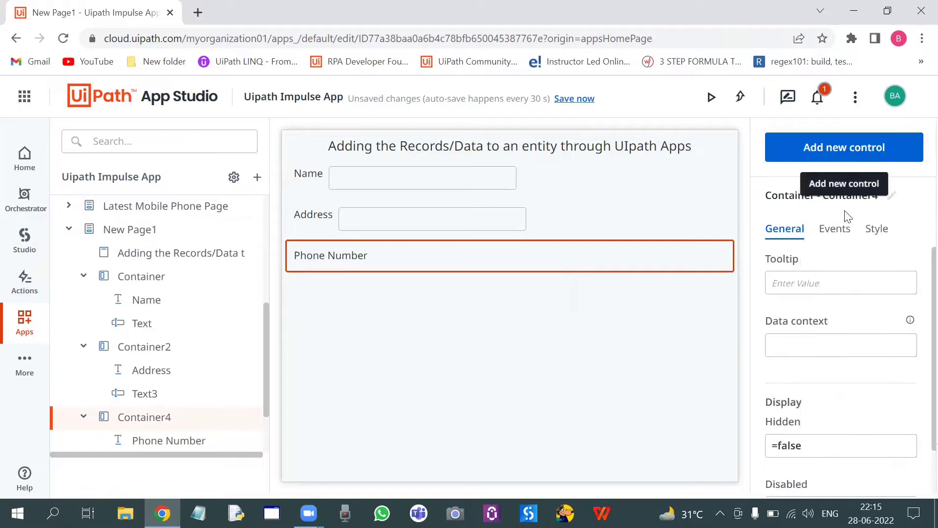
Set the layout of the container holding the Phone Number label to Horizontal.
click(878, 230)
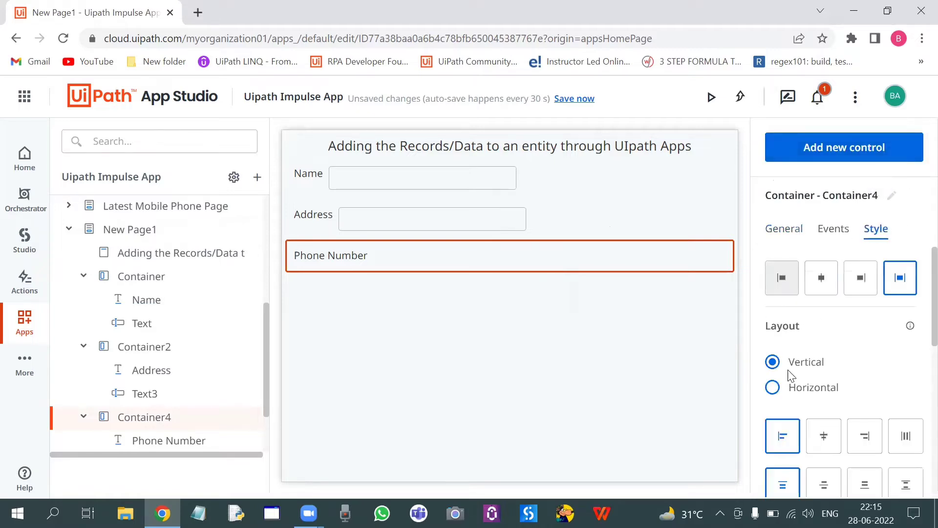
click(774, 389)
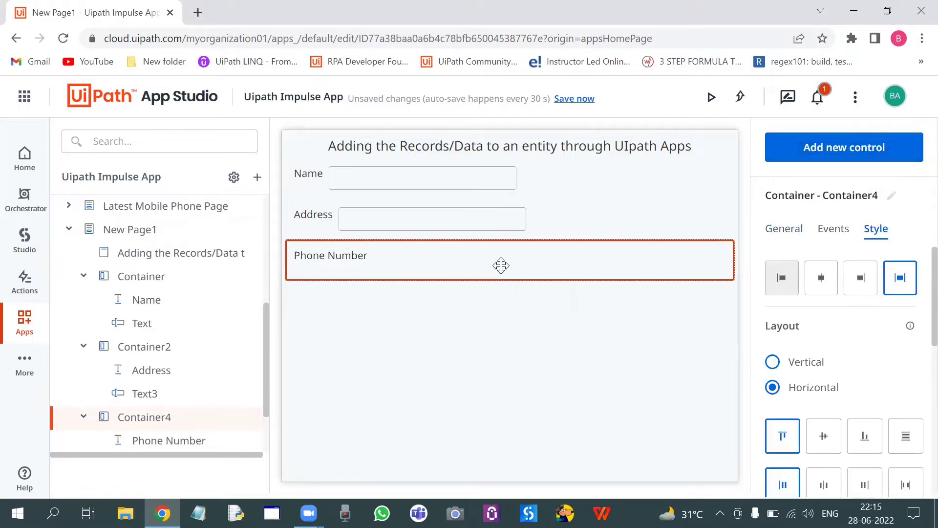
click(504, 267)
Find the Textbox control and place it beside the Phone Number label in the third container.
click(832, 155)
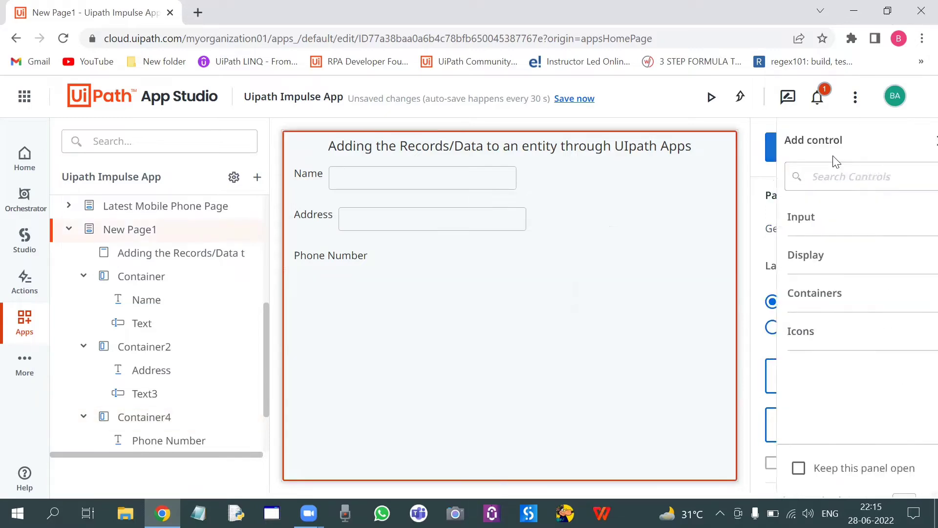
text(extr)
key(BackSpace)
key(BackSpace)
key(BackSpace)
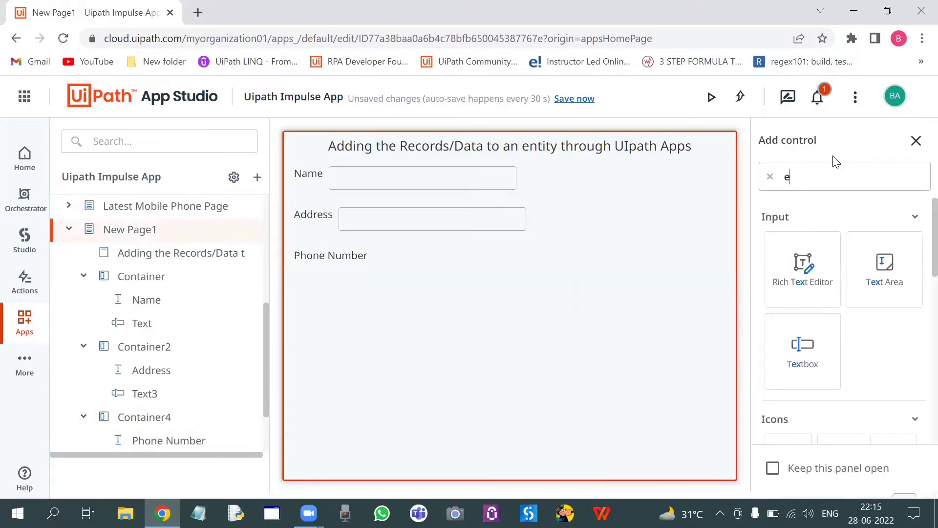
text(text)
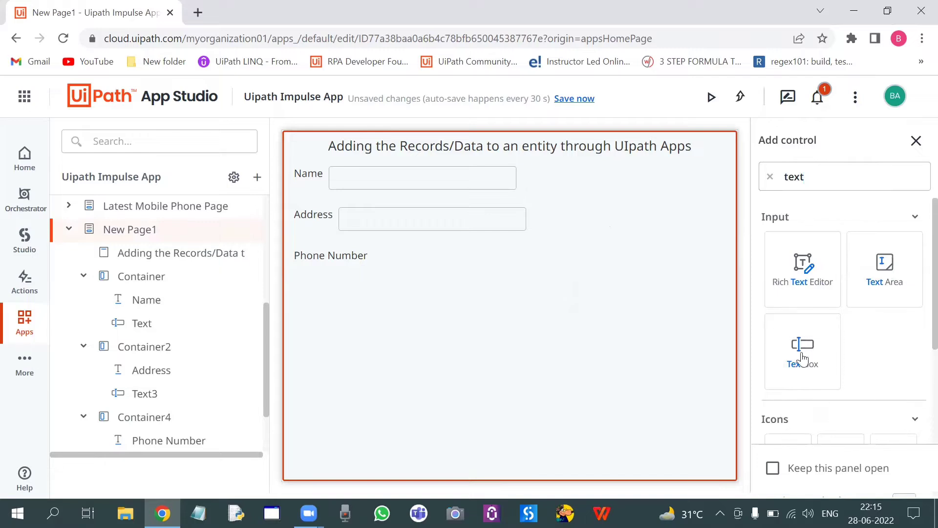
drag(803, 348, 475, 260)
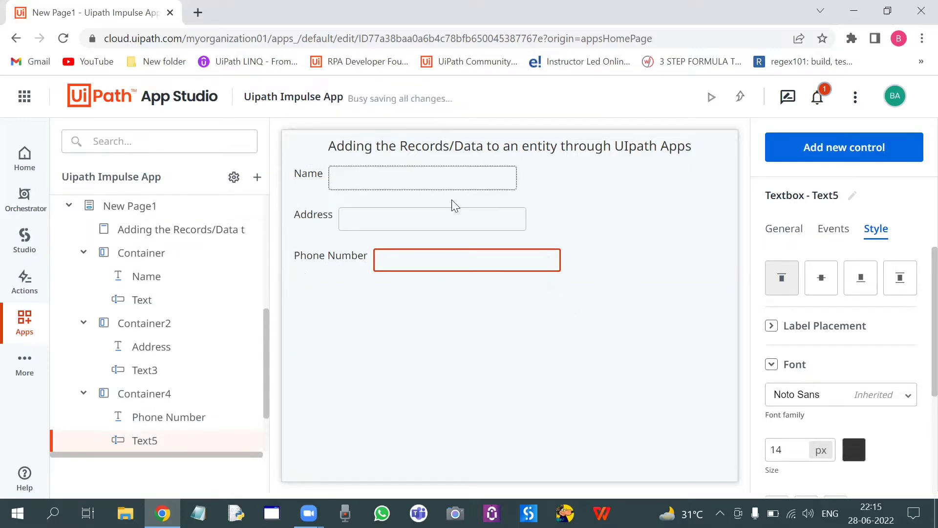
Set the width of the Phone Number label to 150 px.
click(340, 263)
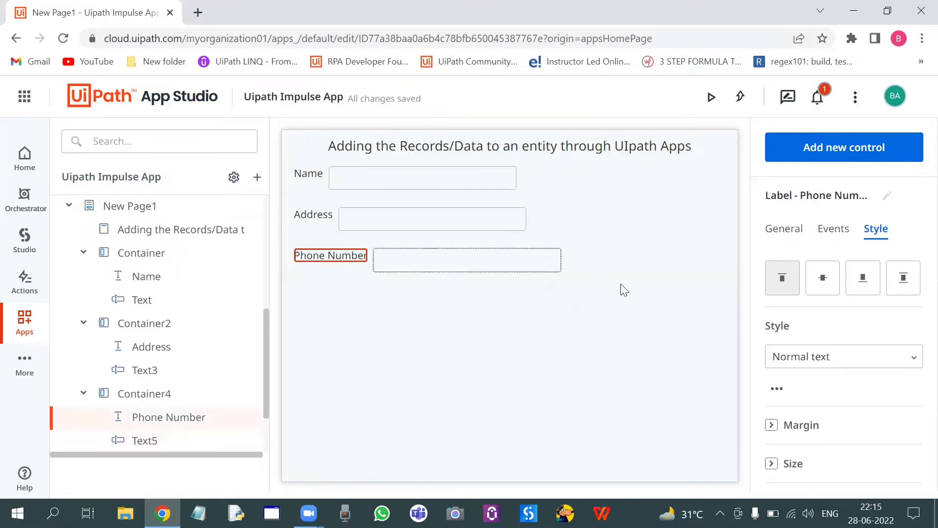
click(777, 463)
scroll(917, 342, down, 2)
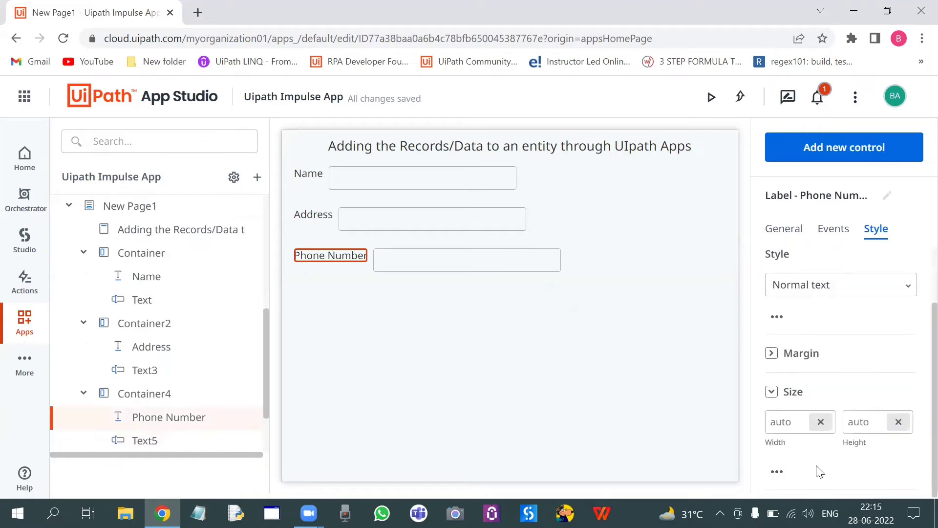
click(820, 426)
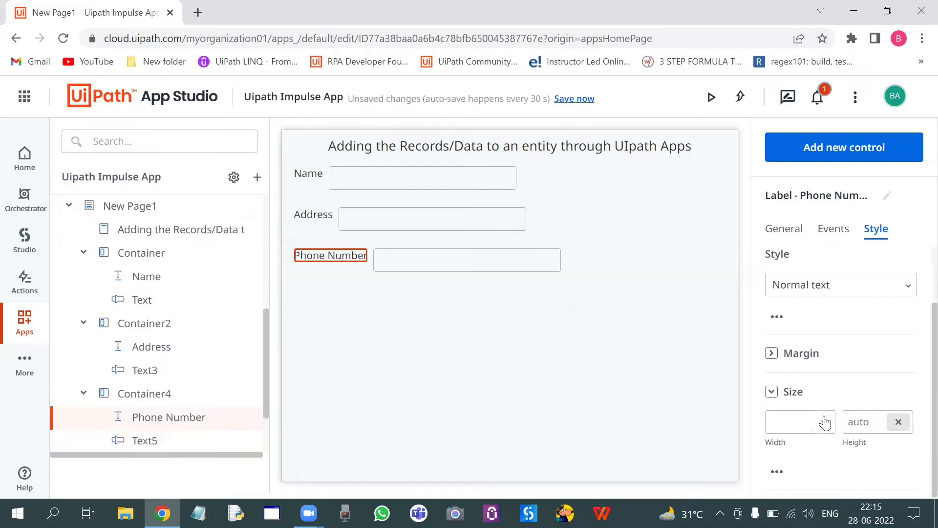
click(824, 421)
click(814, 320)
click(779, 422)
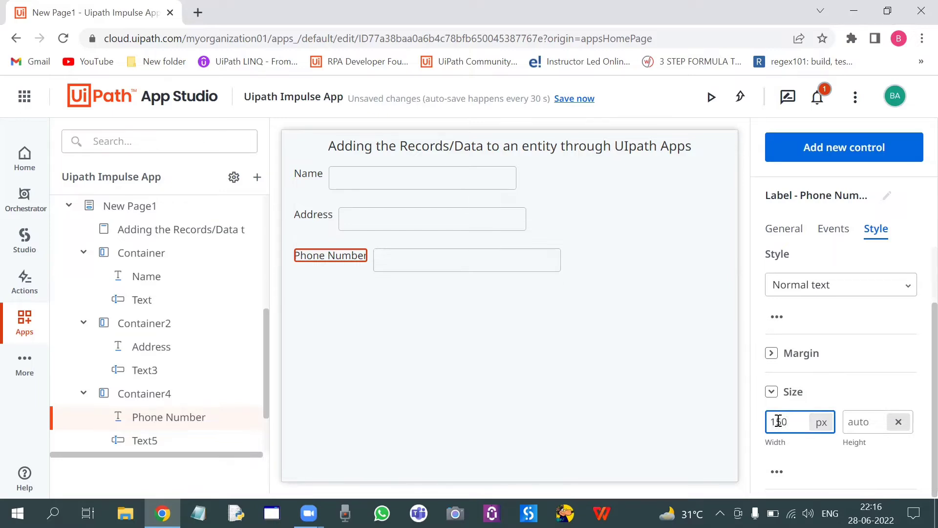
click(317, 214)
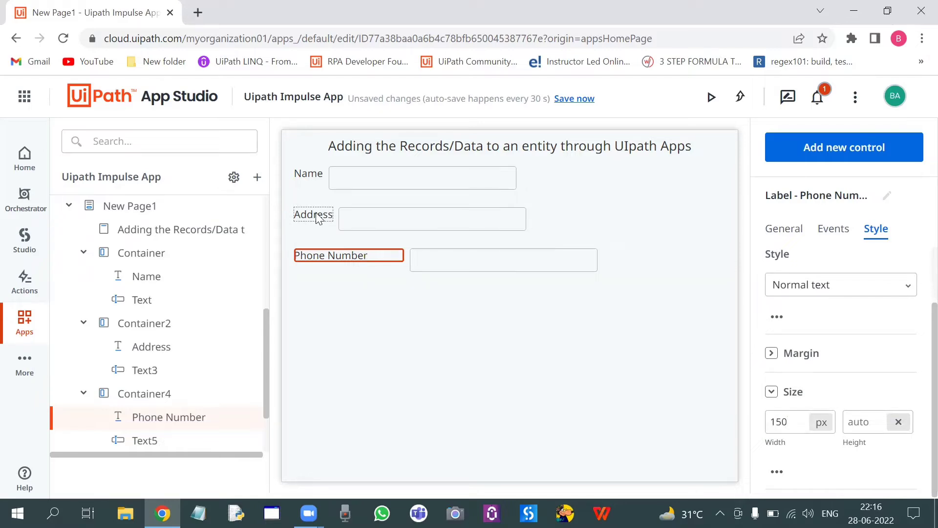
Set the width of the Address label to 150 px.
click(317, 215)
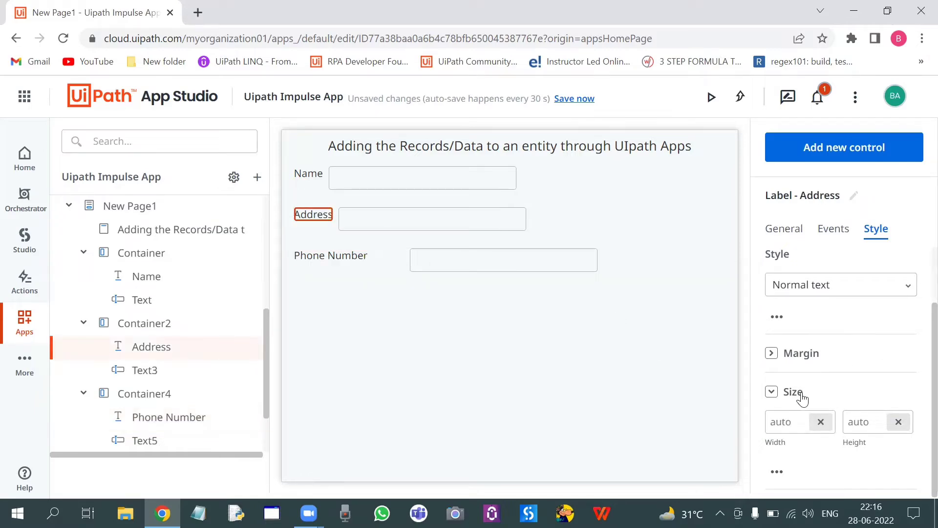
click(821, 421)
click(825, 424)
click(810, 309)
click(785, 429)
Set the width of the Name label to 150 px.
click(313, 176)
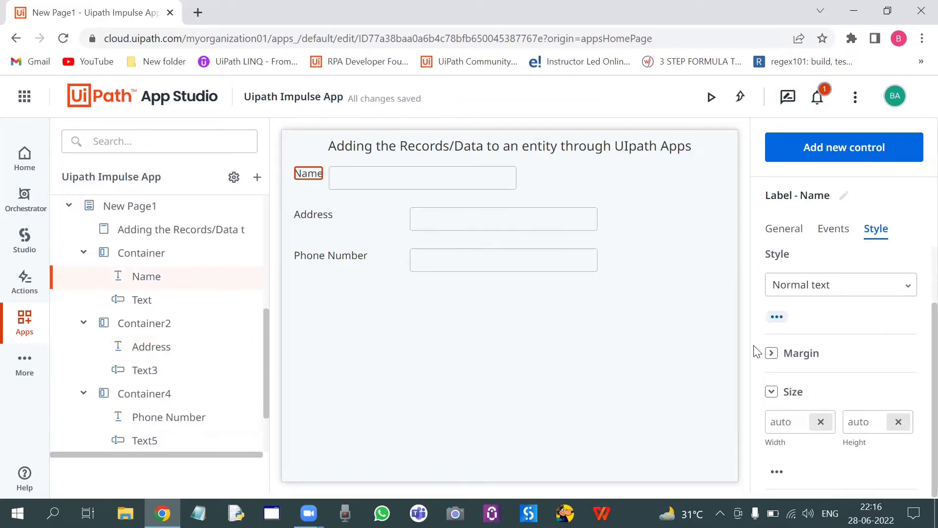
click(820, 424)
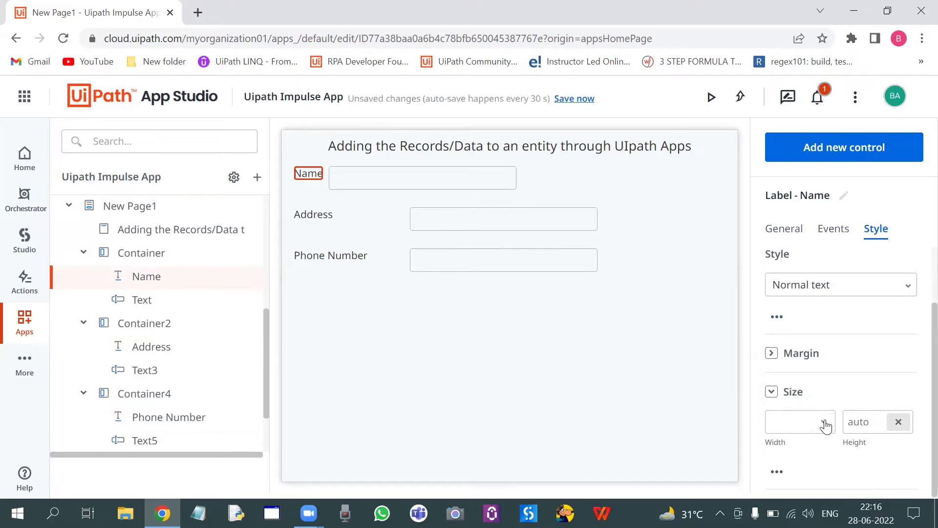
click(827, 430)
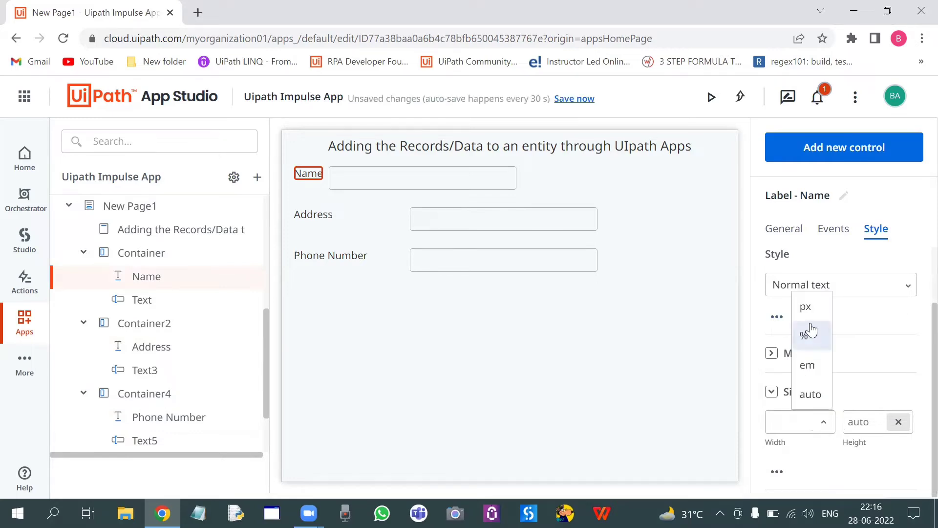
click(805, 306)
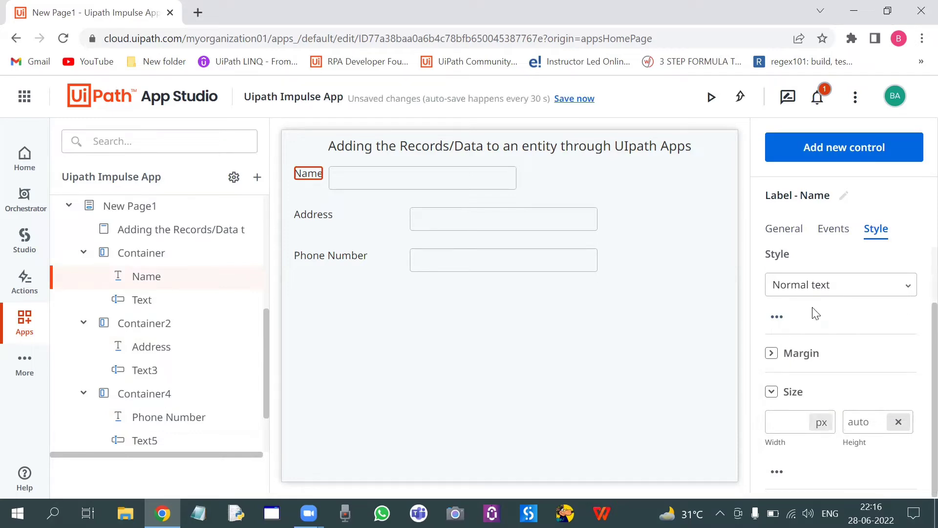
click(789, 424)
text(150)
click(417, 382)
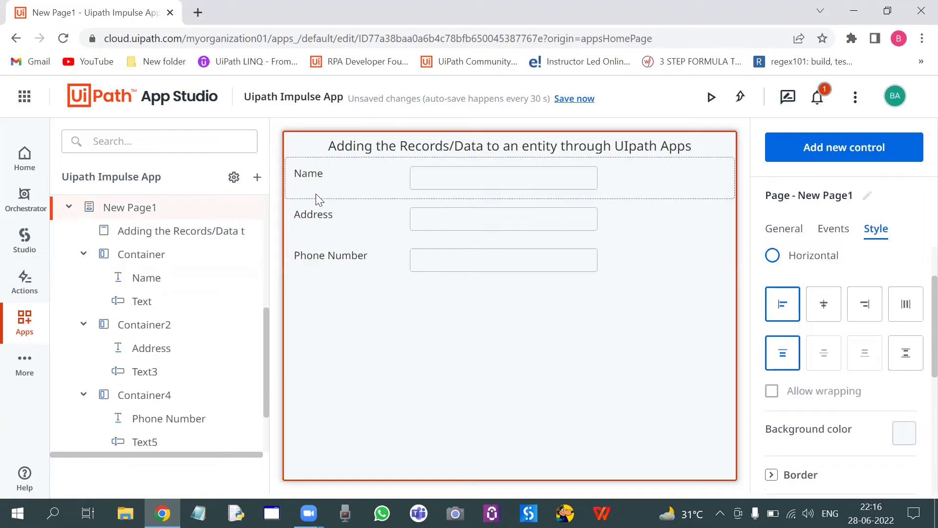
Set the text style of the Name label to Large Text.
click(313, 173)
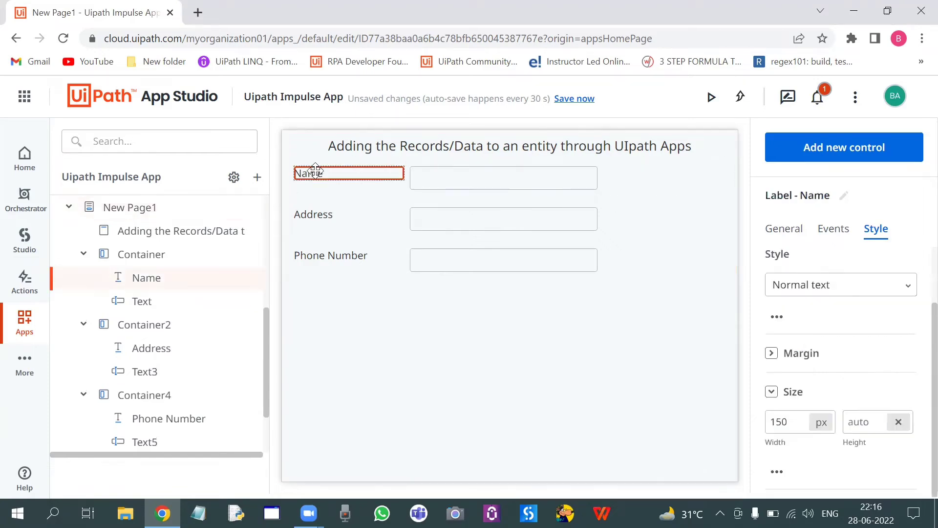
click(909, 289)
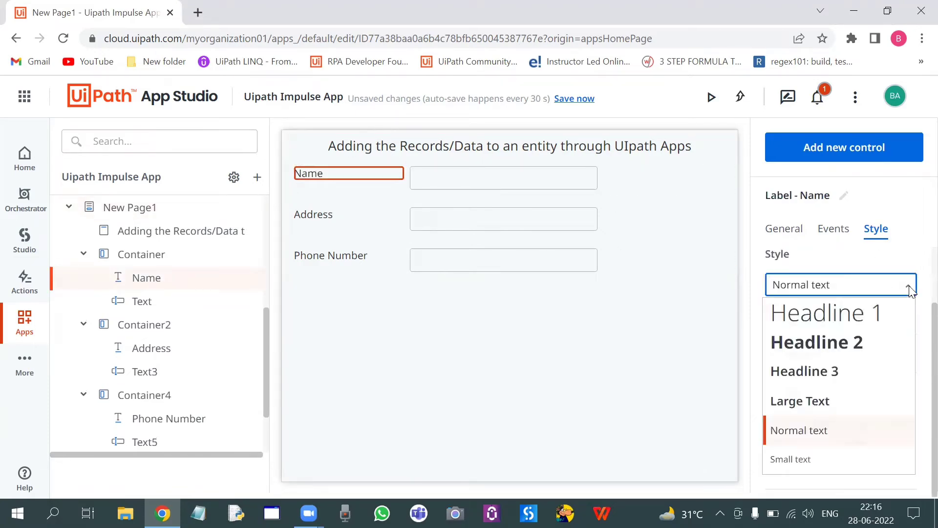
click(836, 409)
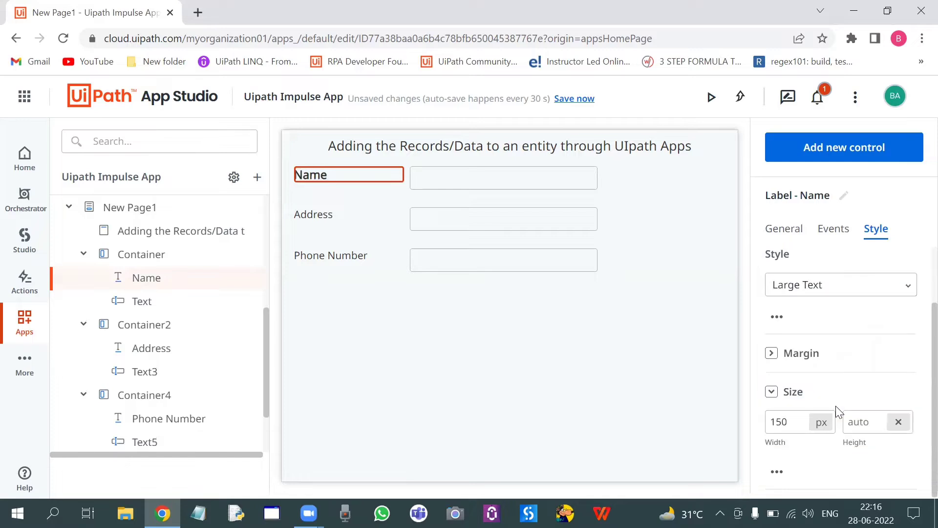
Set the text style of the Address label to Large Text.
click(319, 221)
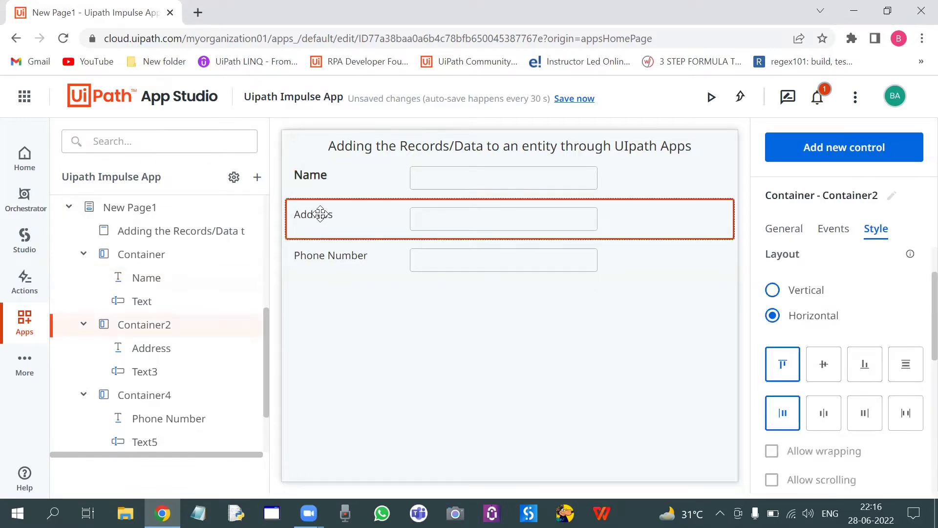
click(320, 214)
click(320, 214)
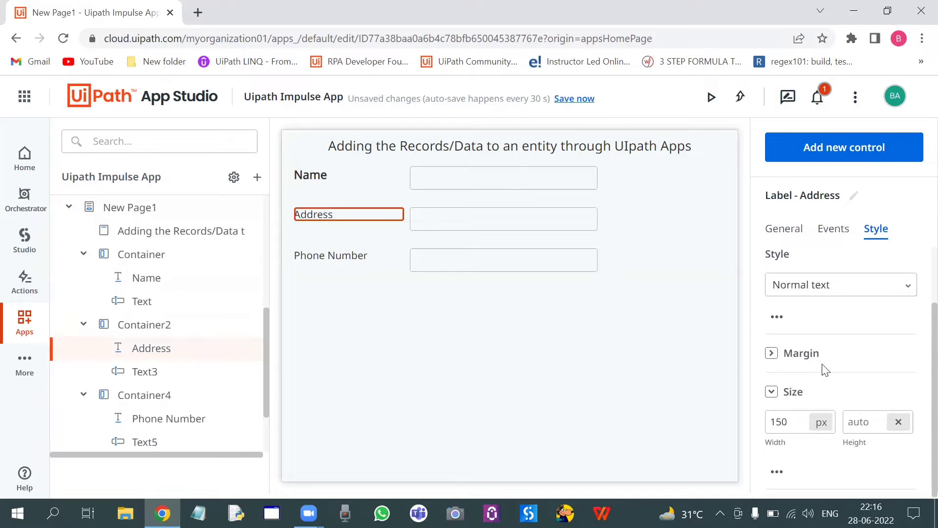
click(875, 296)
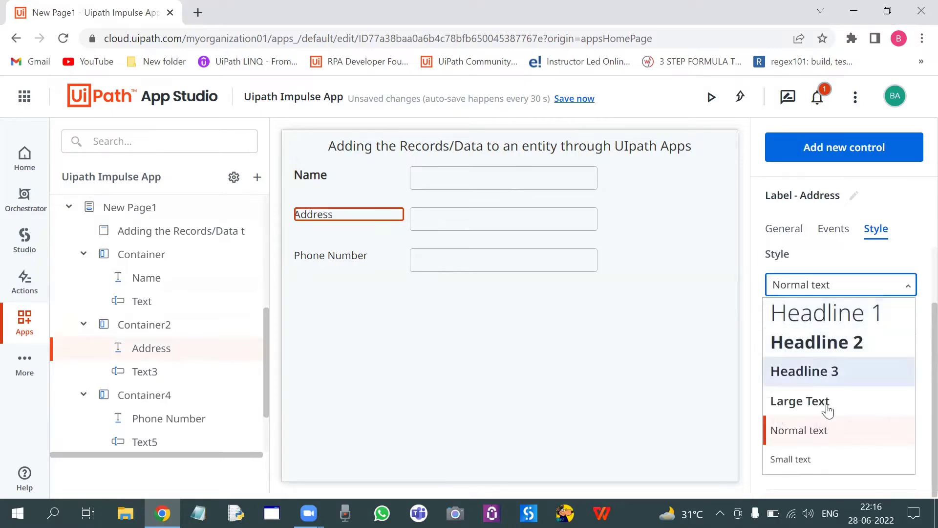
click(829, 404)
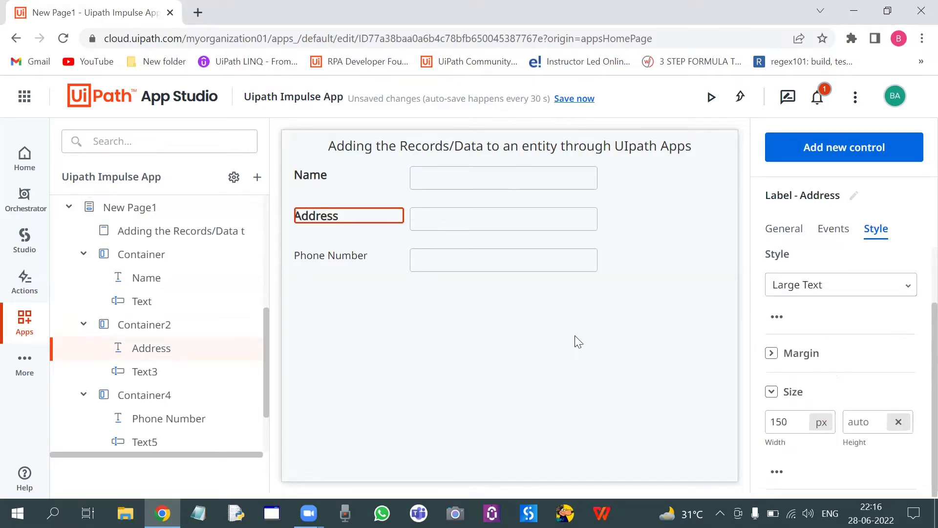
Set the text style of the Phone Number label to Large Text.
click(364, 259)
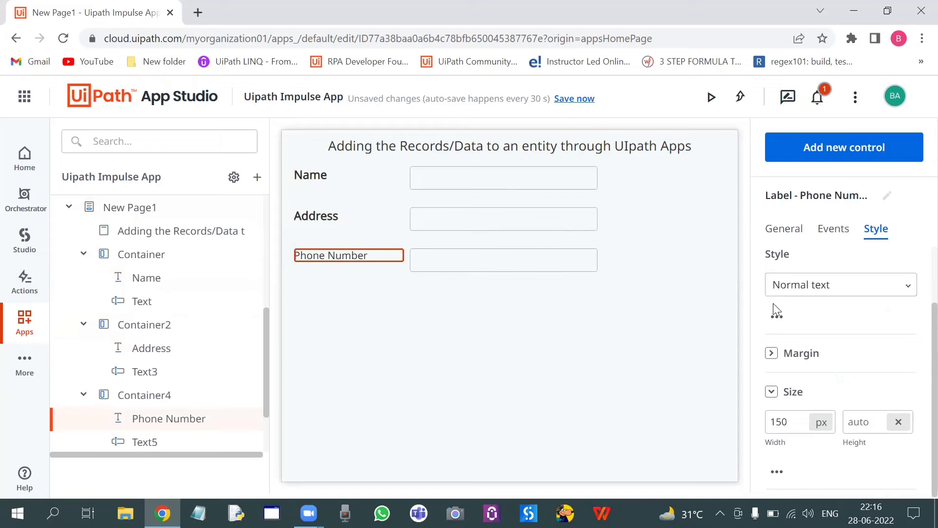
click(900, 291)
click(802, 400)
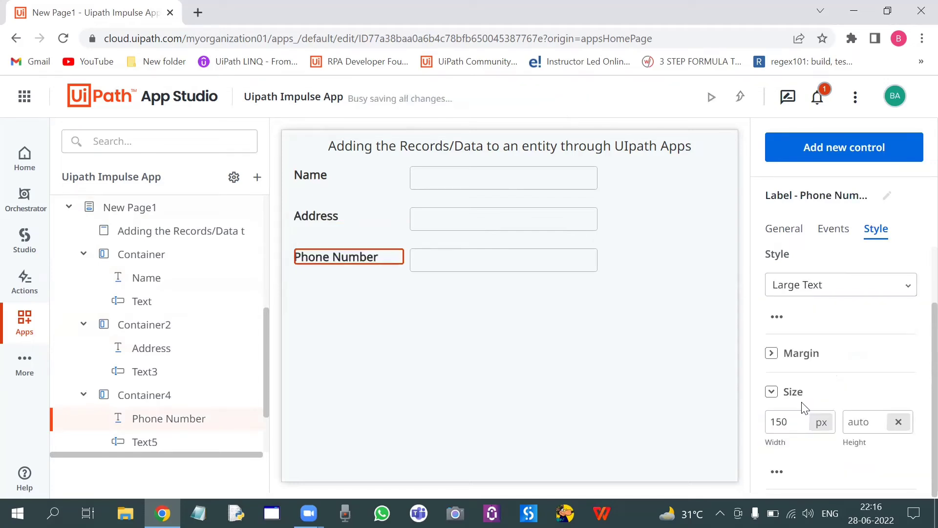
click(620, 347)
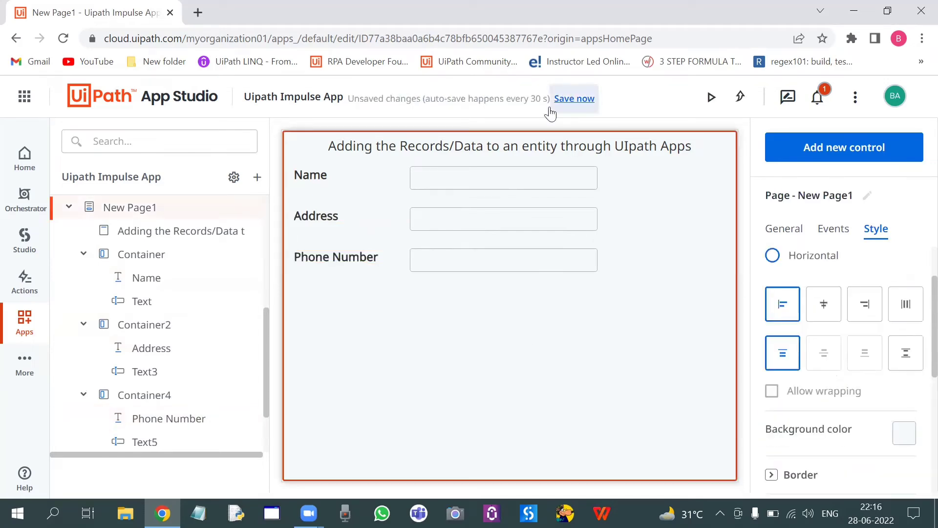
click(520, 176)
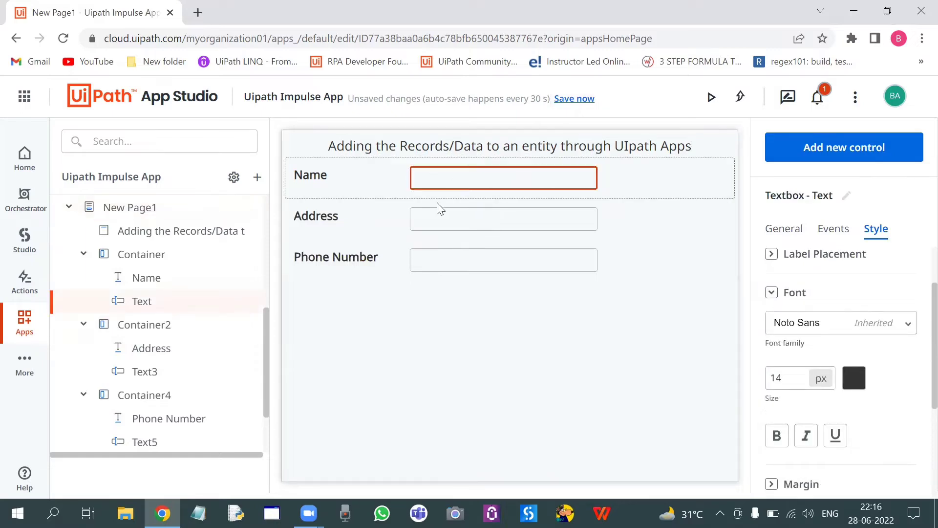
click(494, 217)
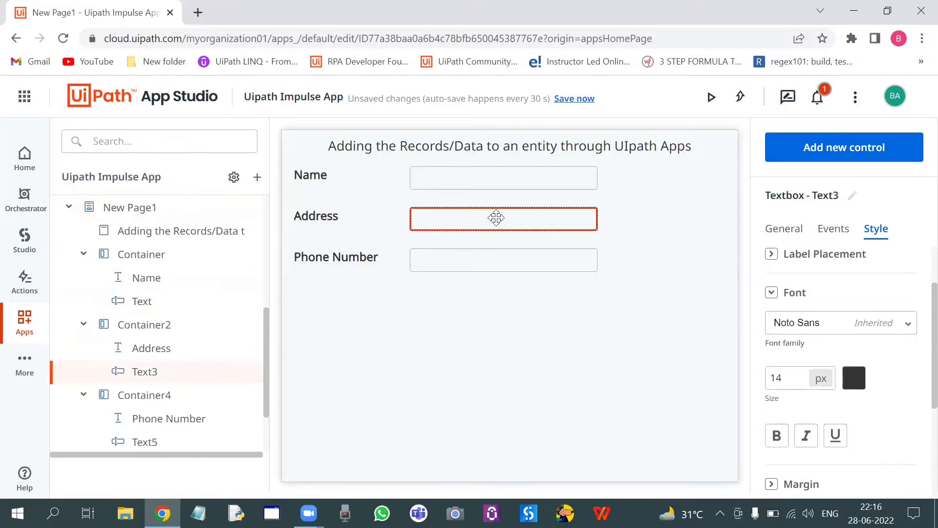
click(494, 265)
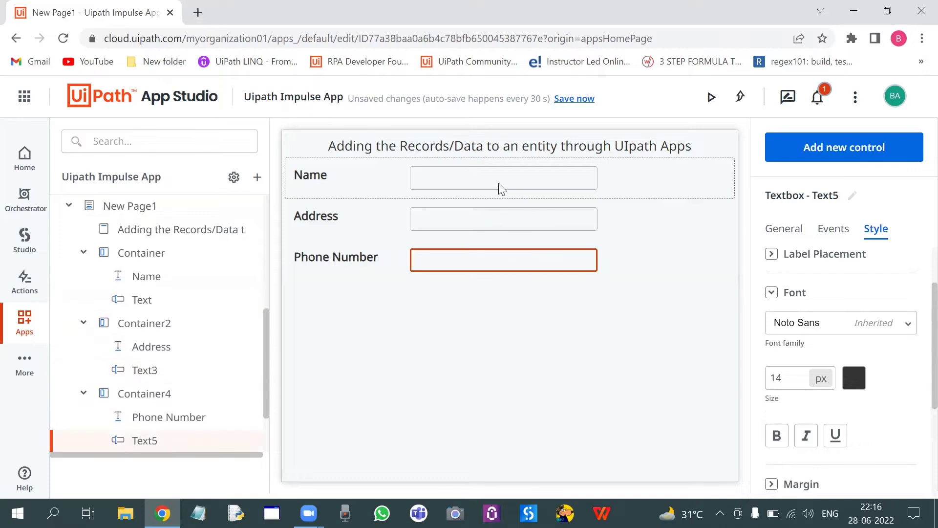
Open the value binding resources for the textbox beside Name and create an app variable named Ap_Name.
click(499, 182)
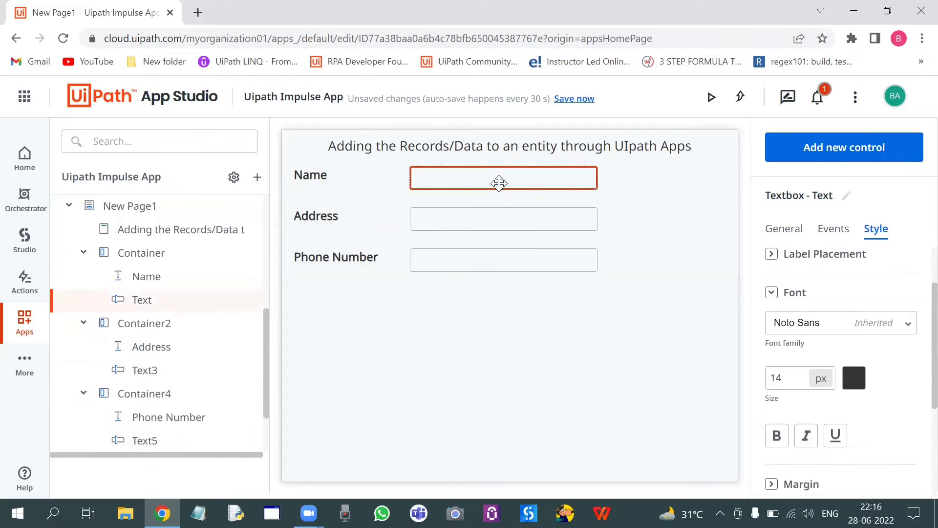
click(778, 229)
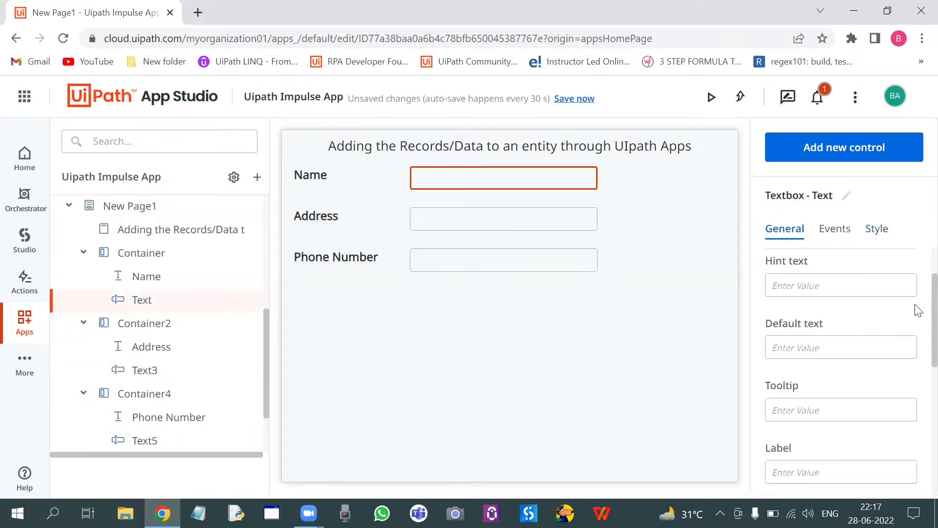
scroll(918, 308, up, 2)
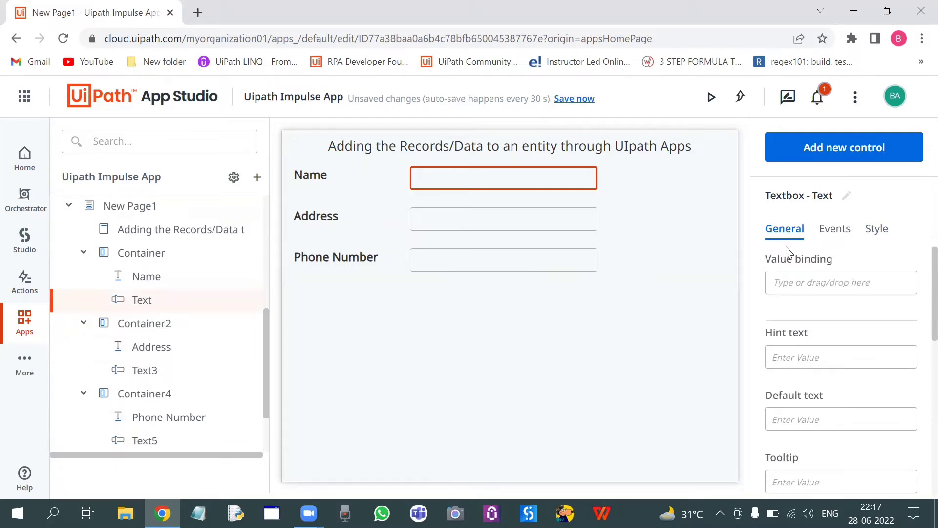
click(789, 278)
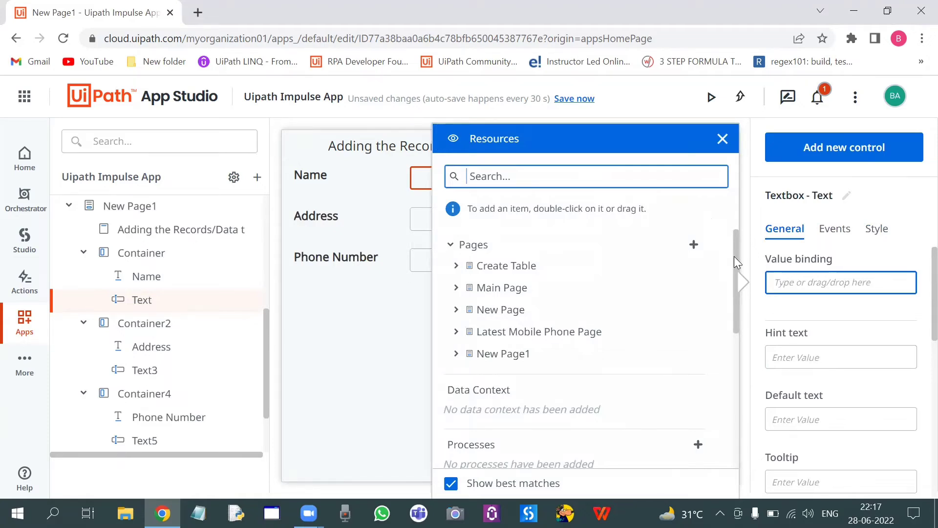
drag(734, 257, 744, 428)
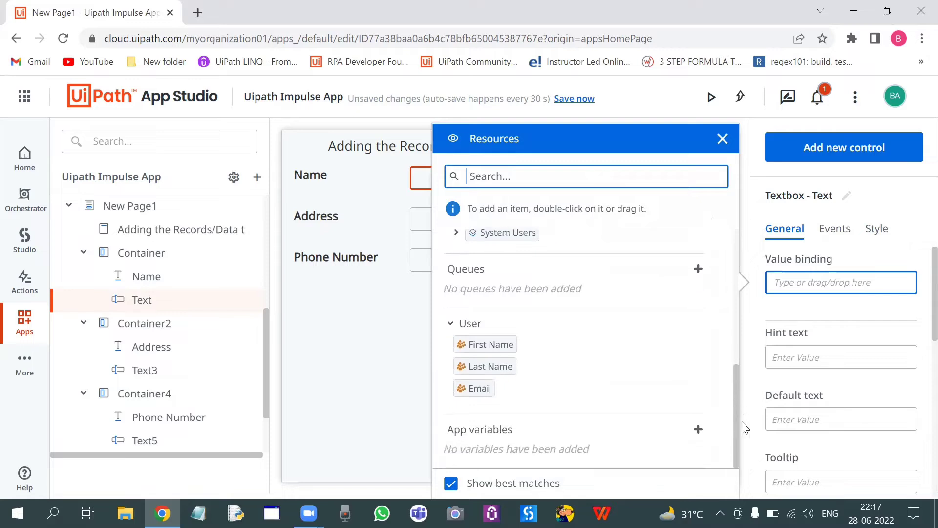
click(690, 430)
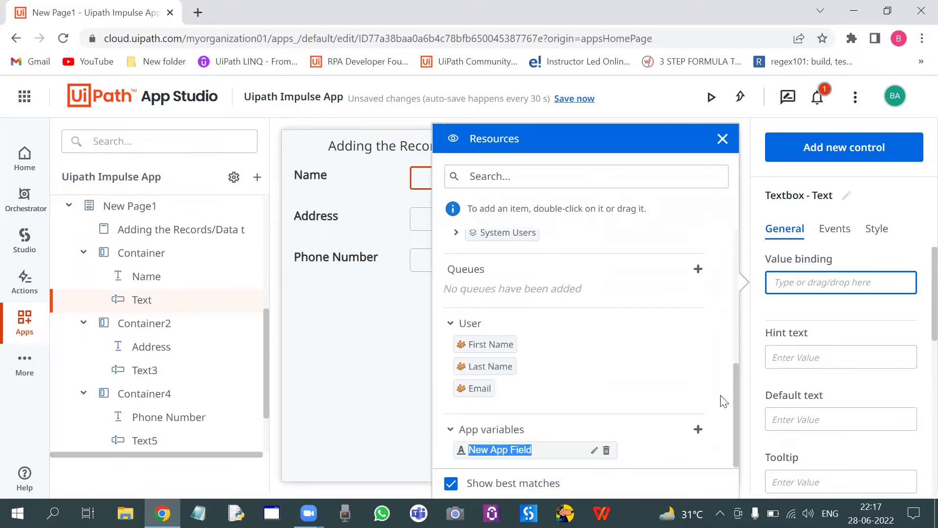
text(Ap_Name)
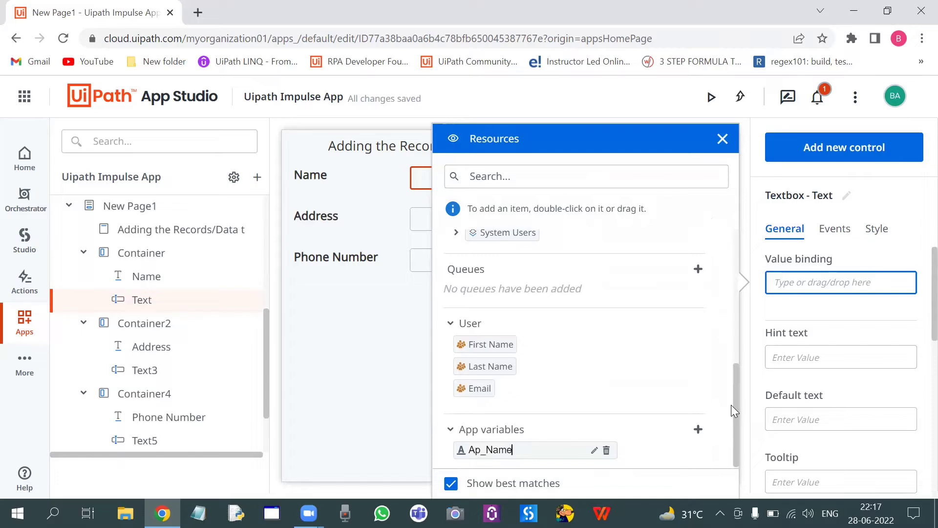
Create two more app variables named Ap_Address and Ap_PhoneNumber.
click(697, 429)
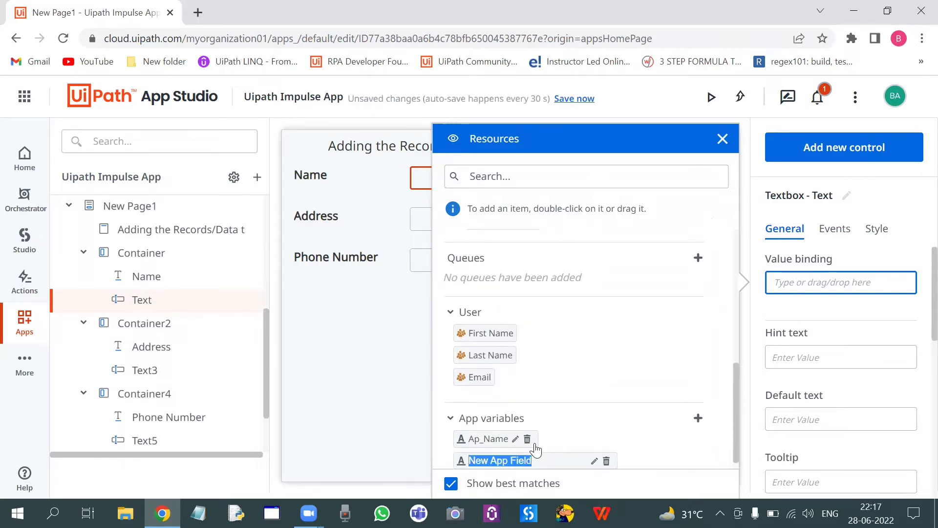
text(AP)
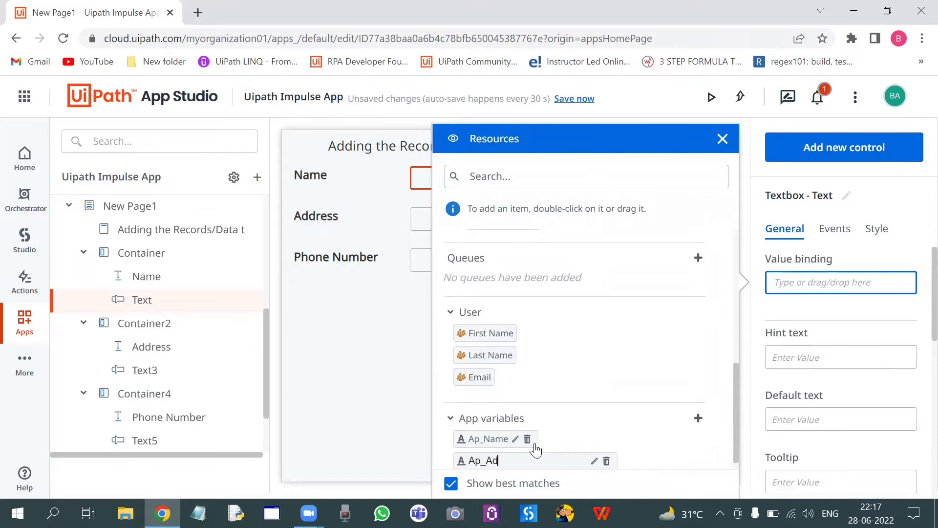
click(697, 419)
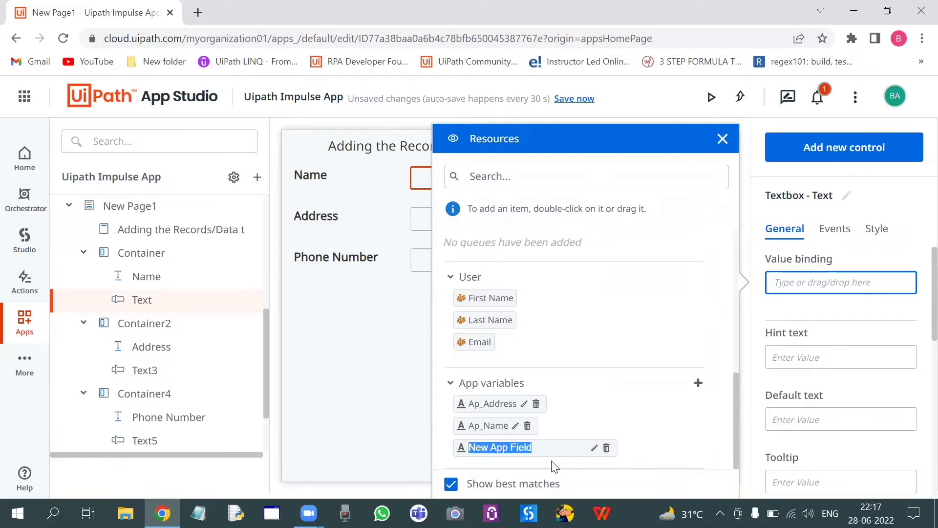
text(Ap_PhoneNumber)
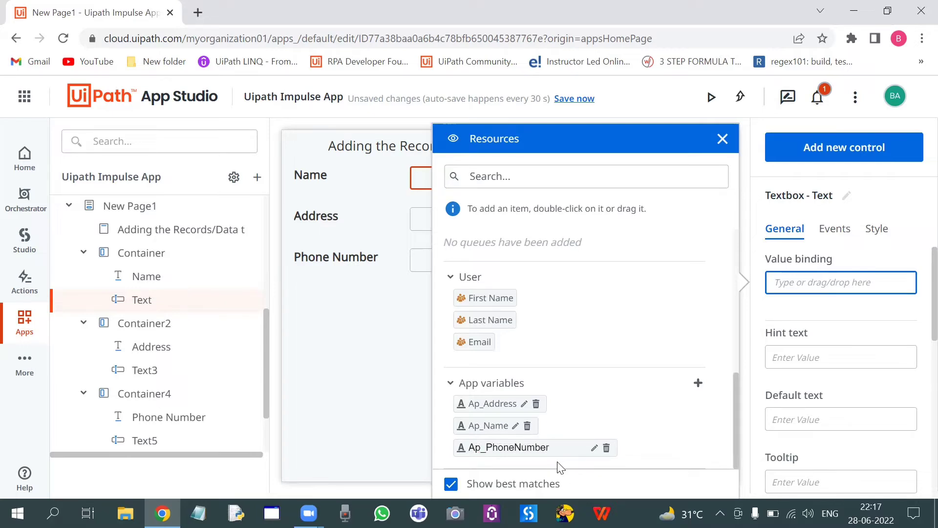
click(668, 442)
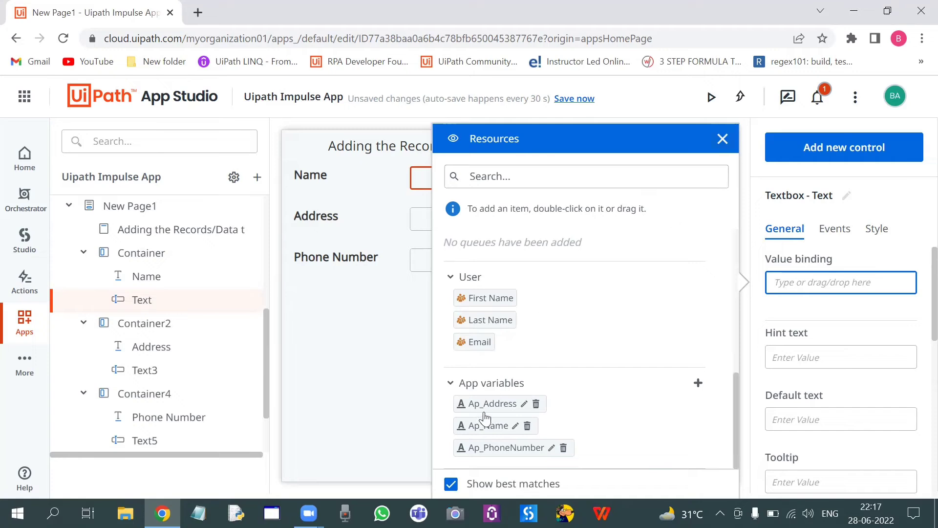
Bind the Name textbox's value to Ap_Name and the Address textbox's value to Ap_Address.
drag(483, 427, 777, 283)
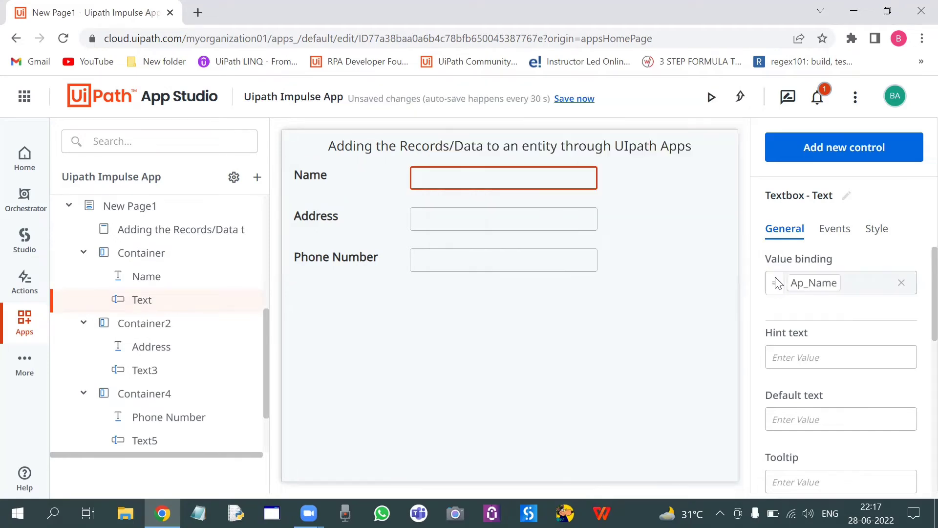
click(510, 216)
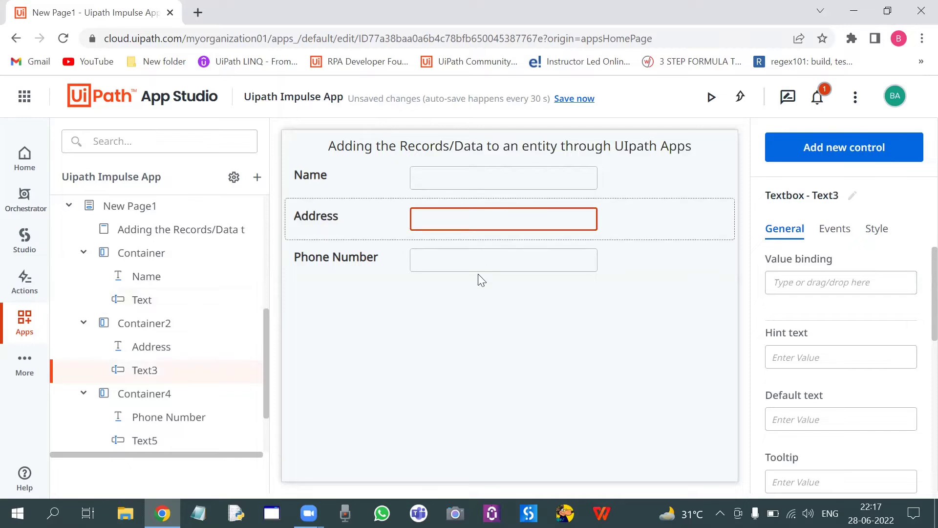
click(807, 282)
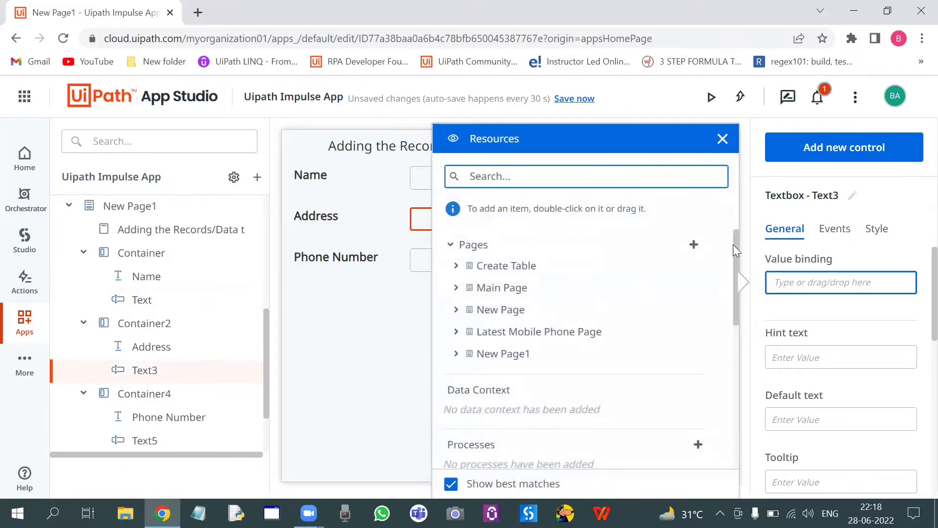
drag(733, 244, 731, 440)
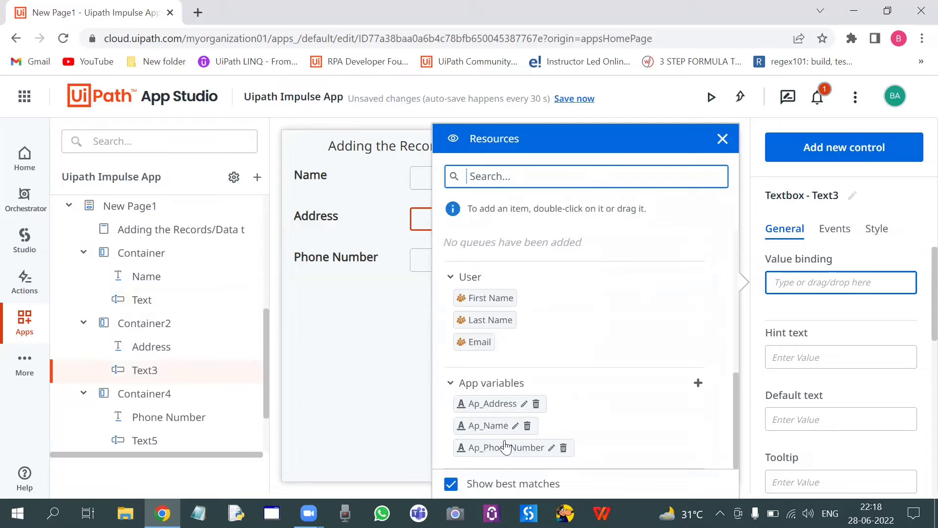
drag(503, 405, 807, 284)
Bind the Phone Number textbox's value to the Ap_PhoneNumber app variable.
click(460, 255)
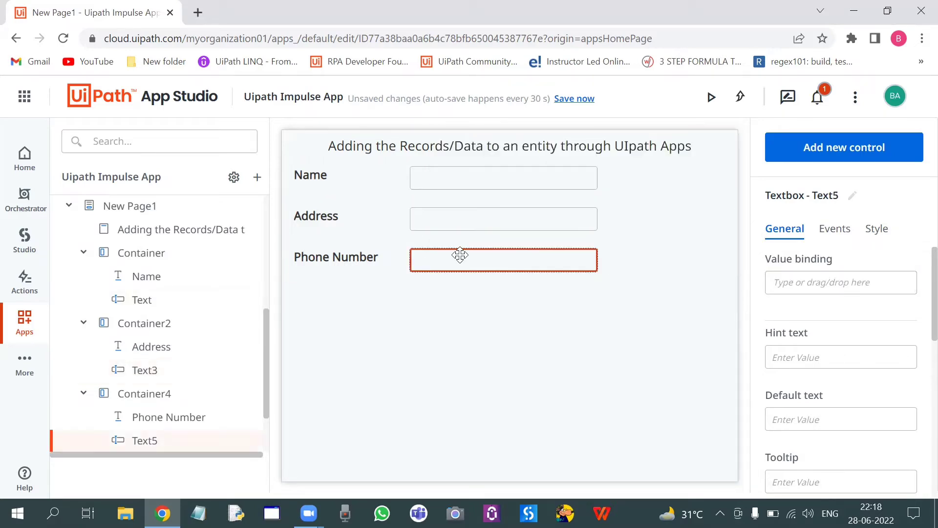
click(792, 282)
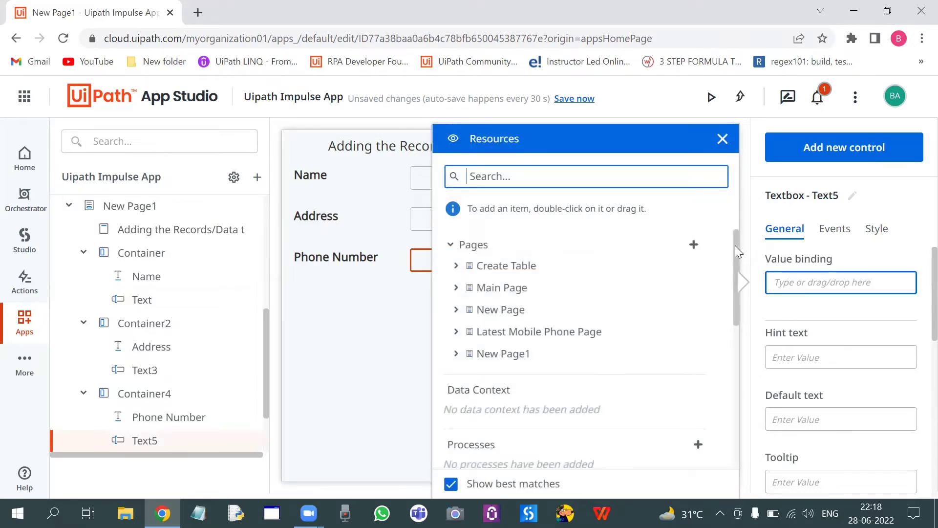
drag(737, 247, 738, 469)
drag(543, 451, 831, 278)
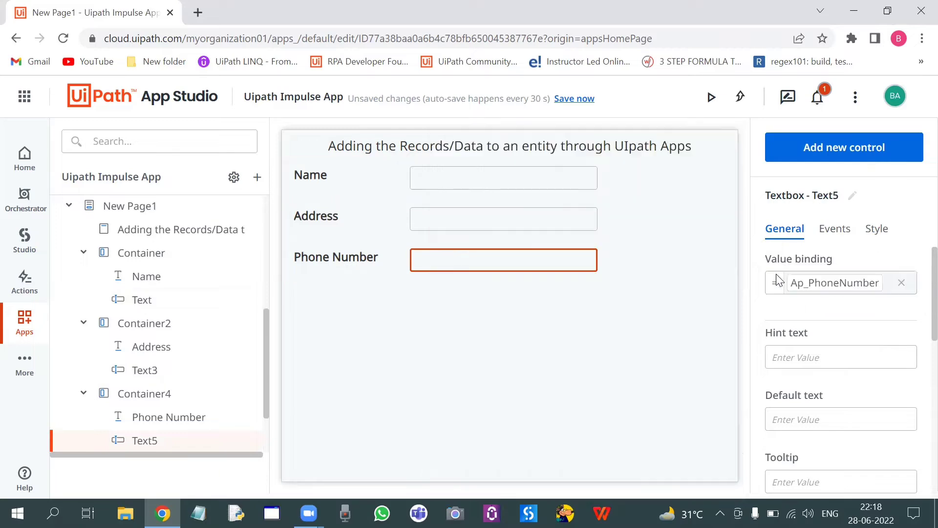
Search the controls for button and add a Button to the page below the Phone Number row.
click(604, 320)
click(810, 161)
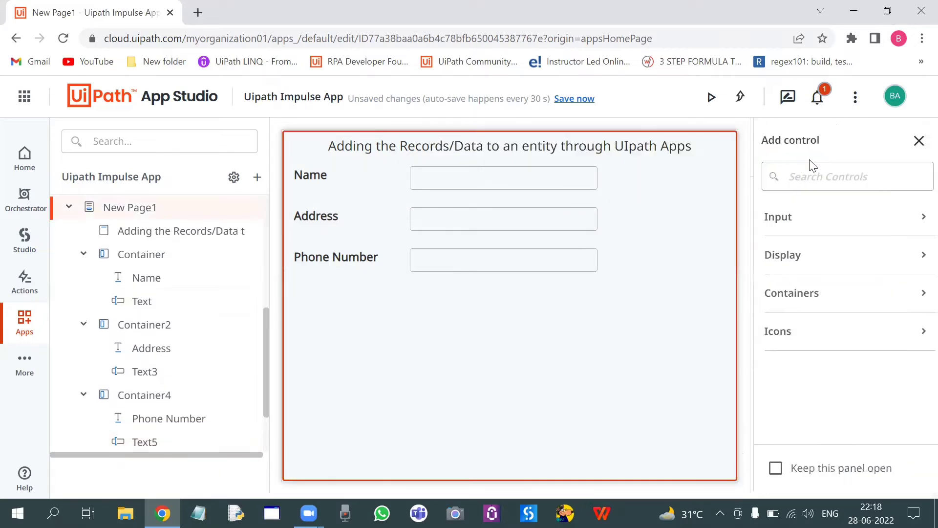
text(tob)
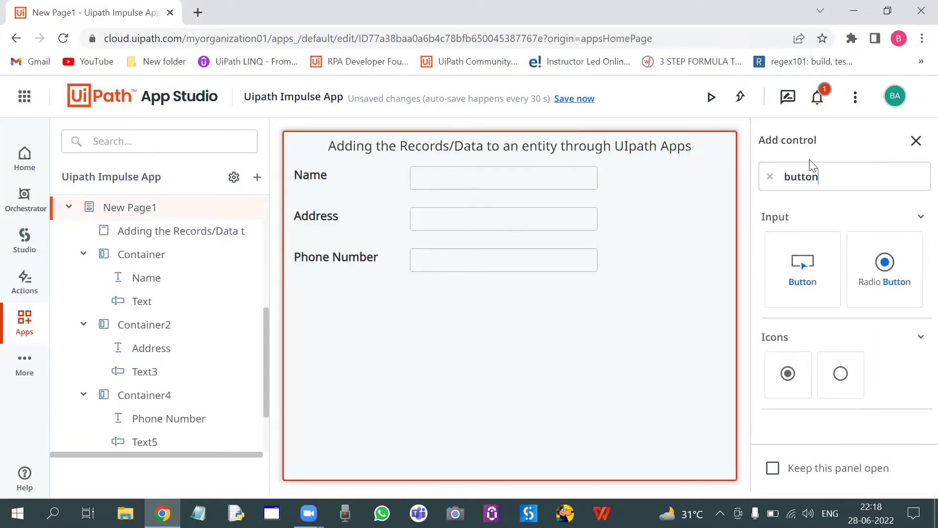
drag(798, 293, 527, 294)
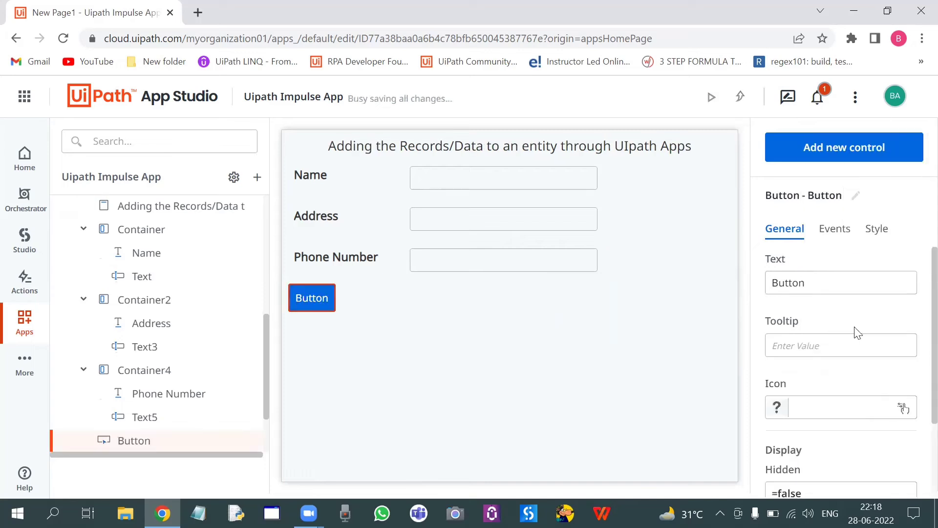
Centre the new button horizontally on the page and change its background colour to bright green.
click(869, 235)
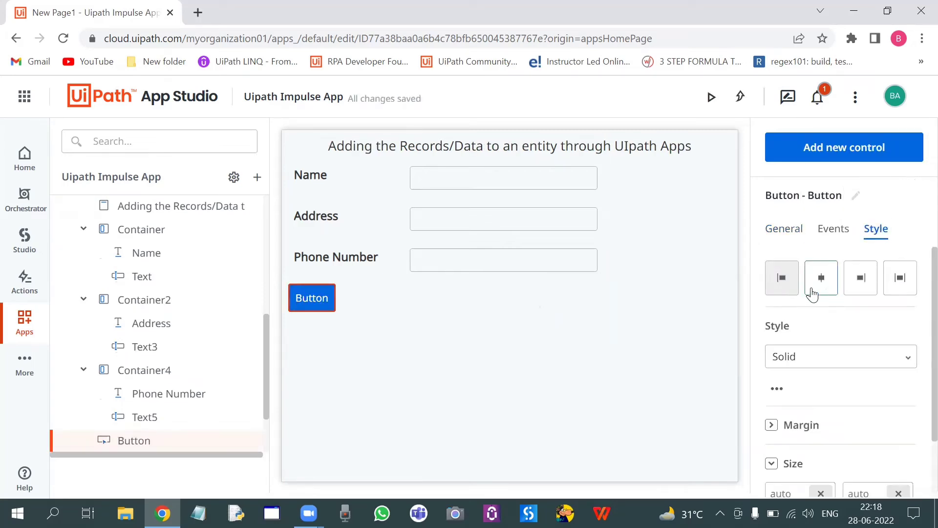
click(811, 292)
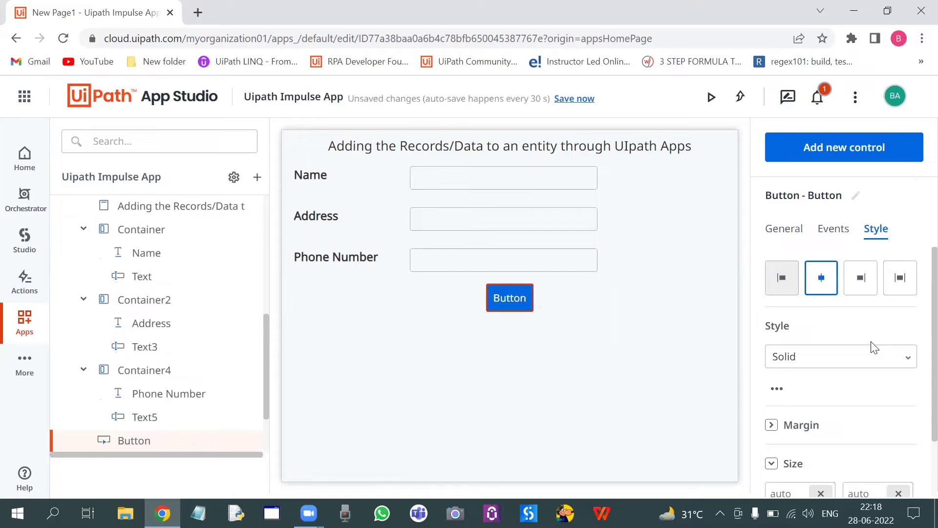
click(778, 389)
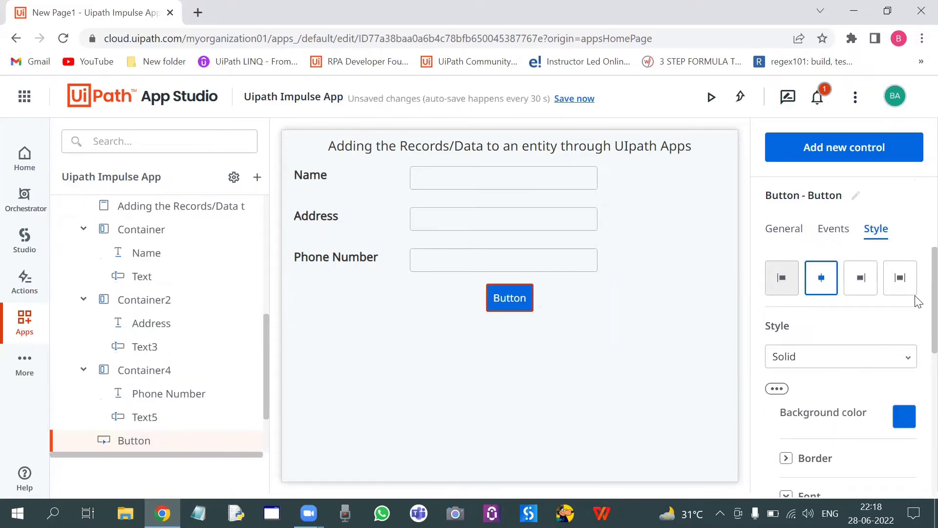
scroll(917, 313, down, 1)
click(903, 370)
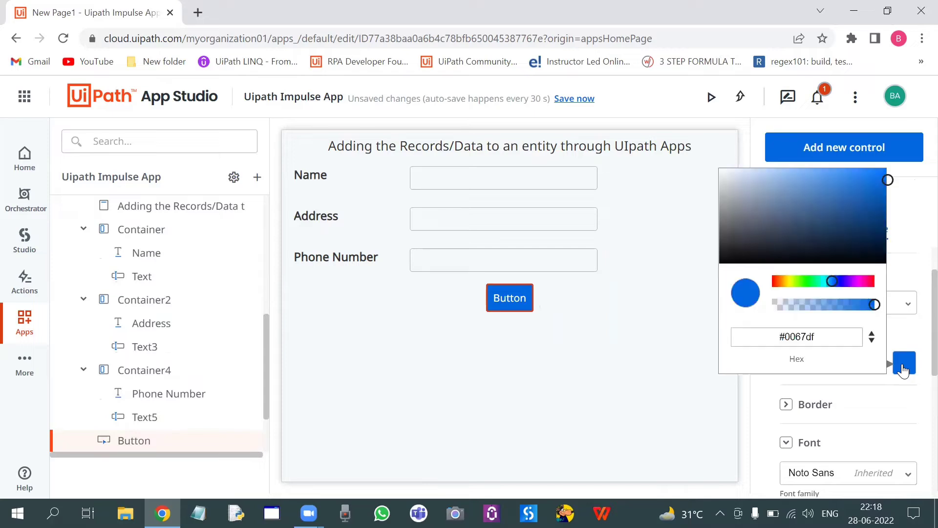
click(803, 282)
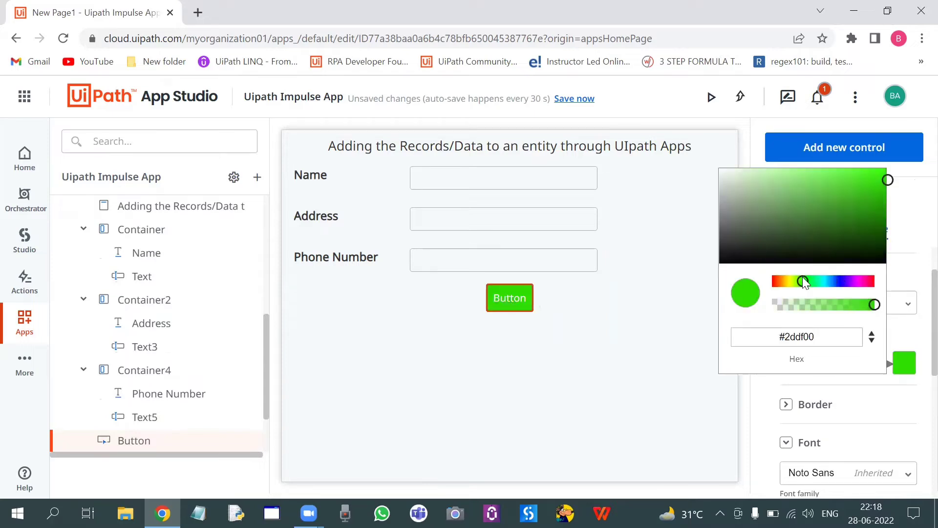
click(878, 206)
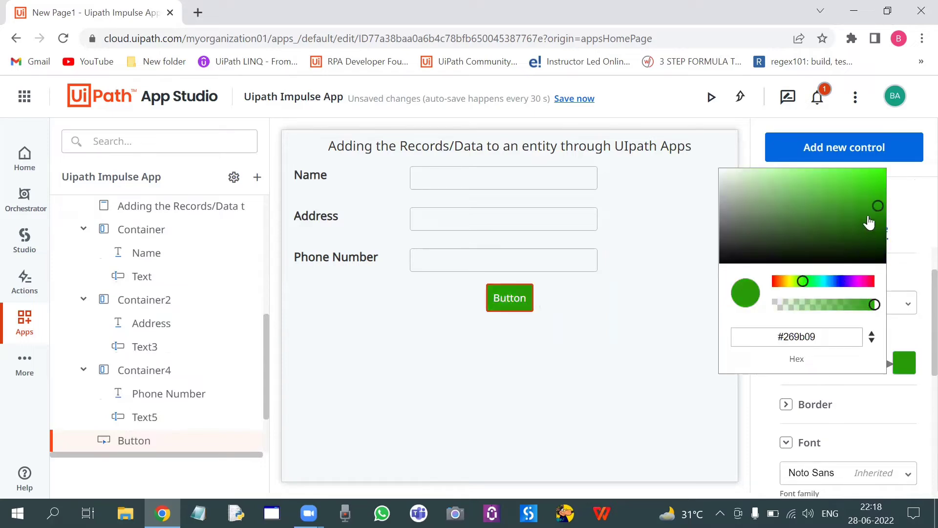
click(859, 208)
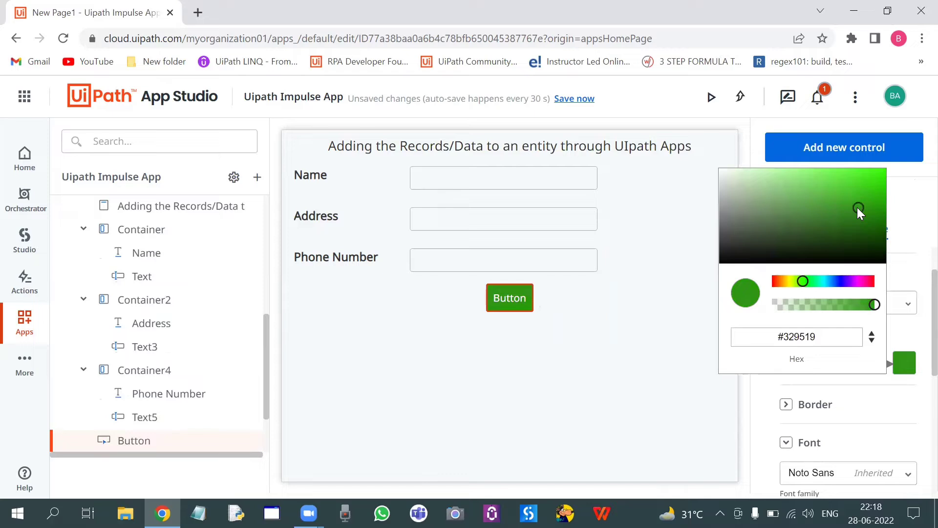
click(878, 188)
click(624, 349)
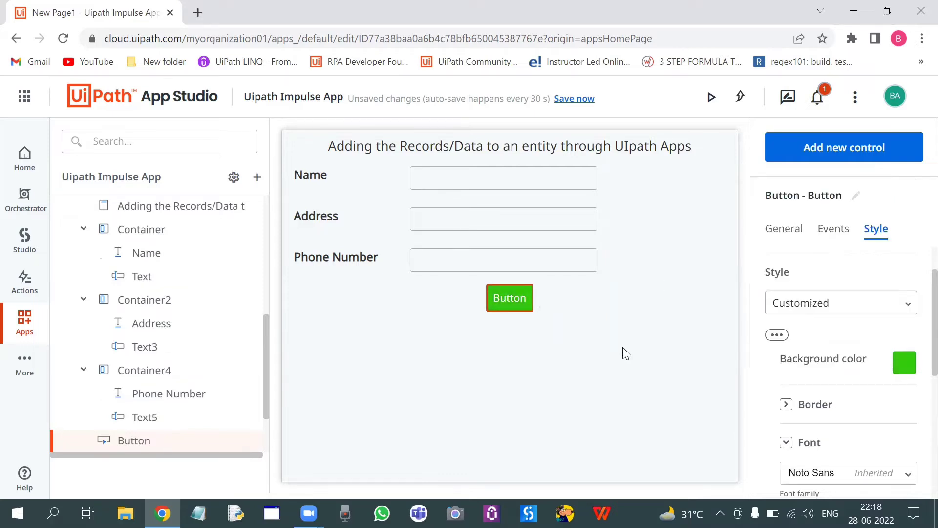
click(624, 348)
Set the green button's text to "Add candidate".
click(785, 230)
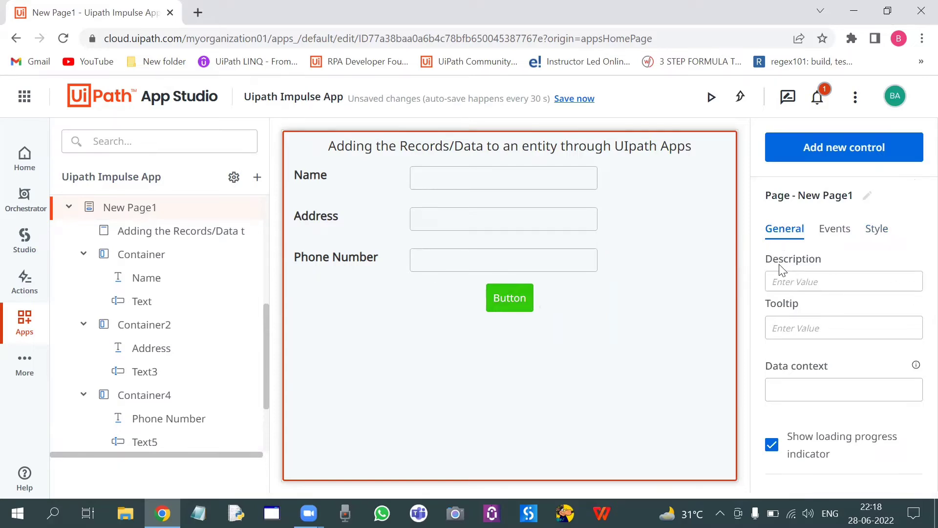
click(503, 301)
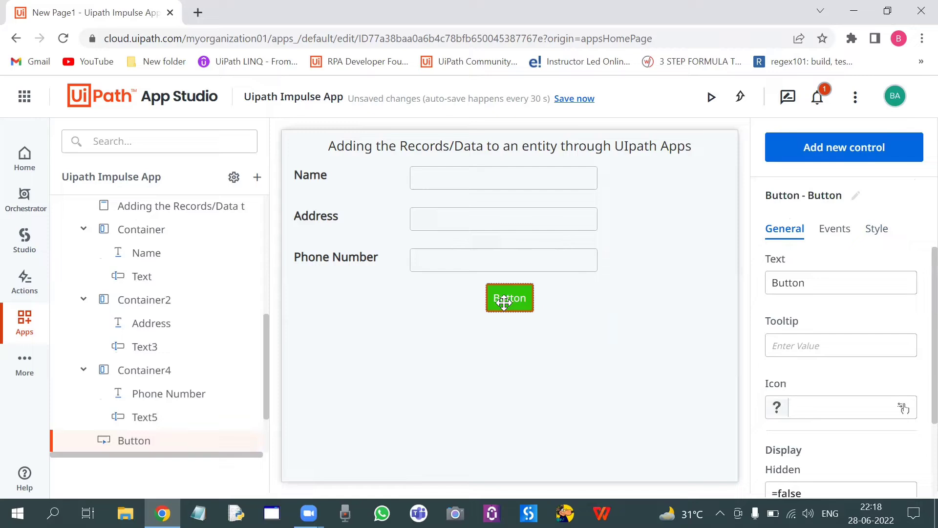
double_click(790, 283)
text(Add candi)
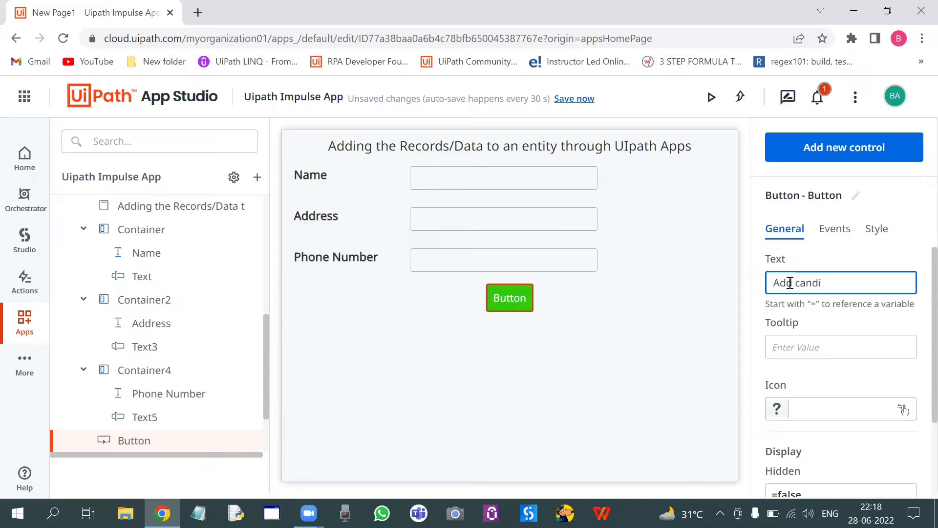
text(a)
key(BackSpace)
text(date)
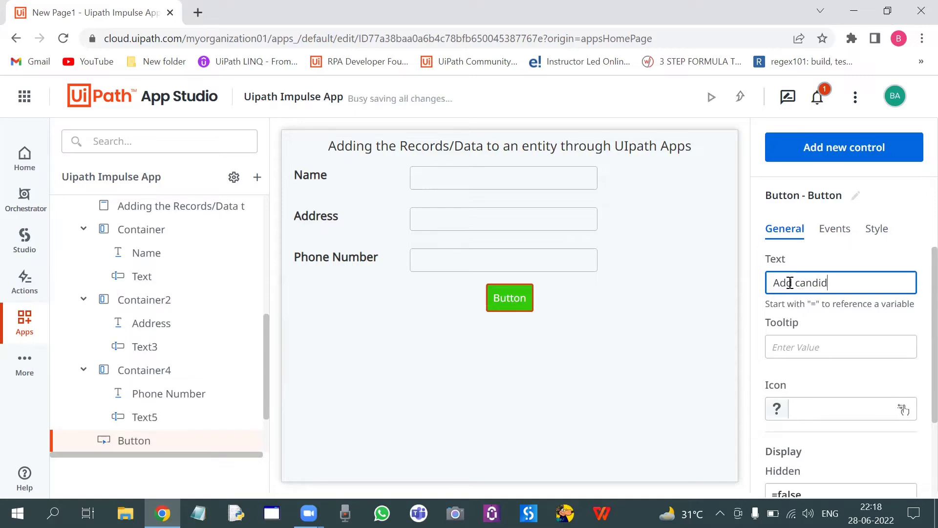
click(692, 348)
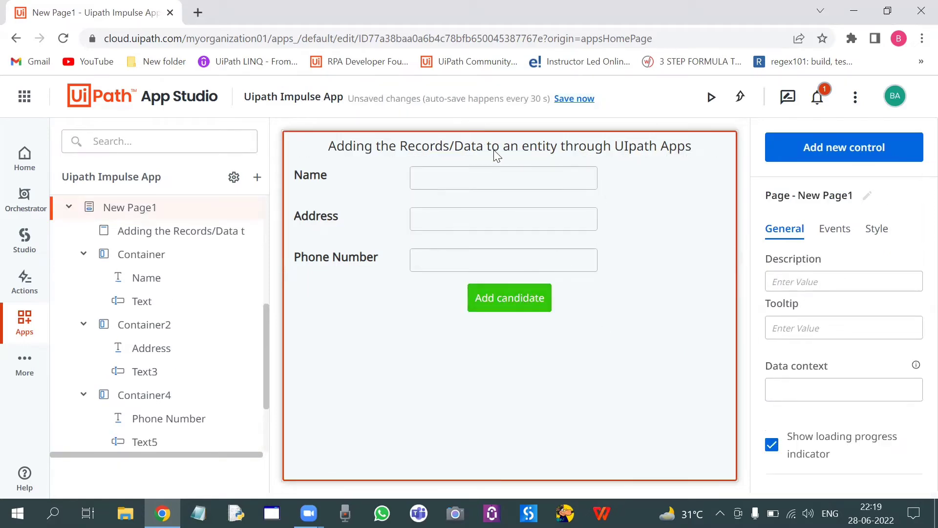
click(504, 182)
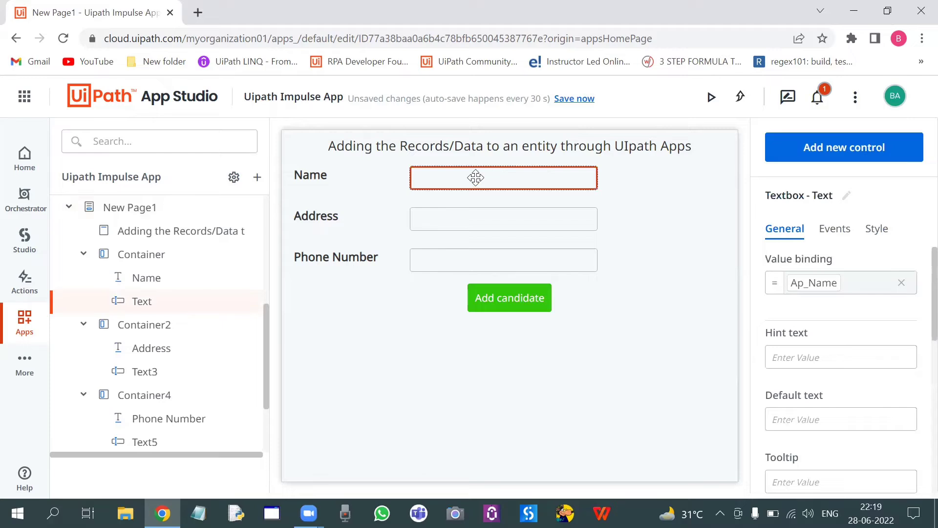
click(469, 218)
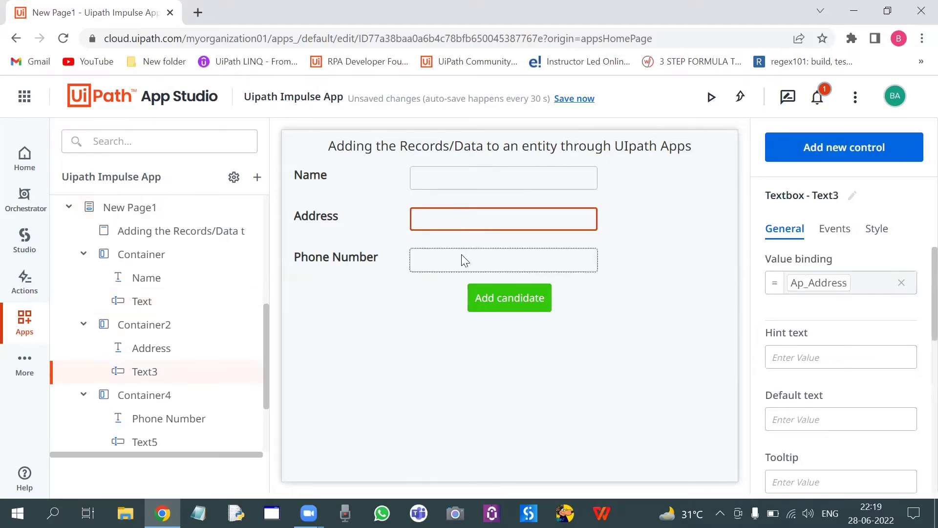
click(465, 263)
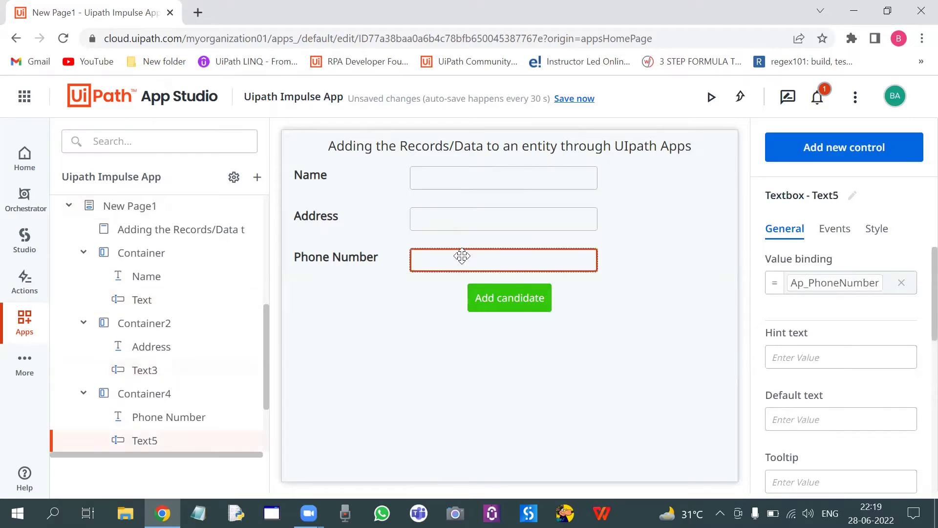
Create a Create/Update Entity Record rule for the Add candidate button's click event.
click(503, 295)
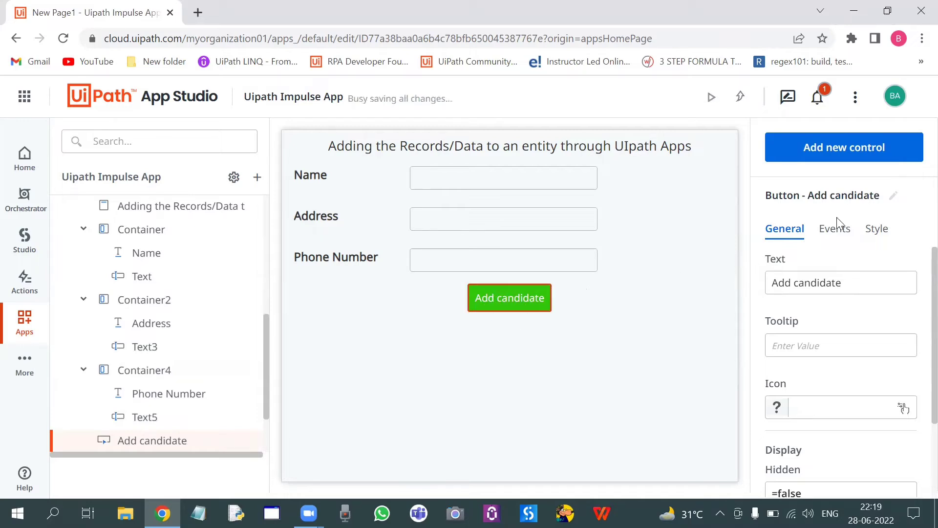
click(830, 233)
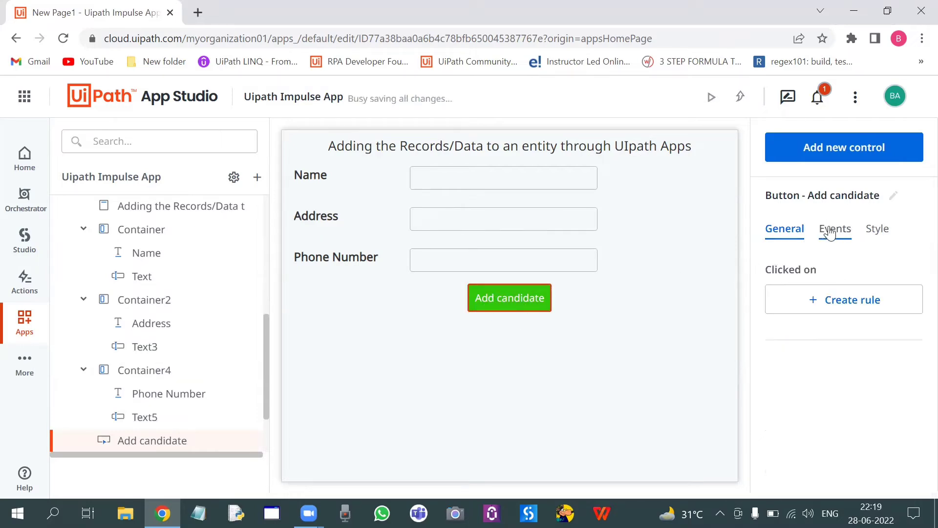
click(815, 307)
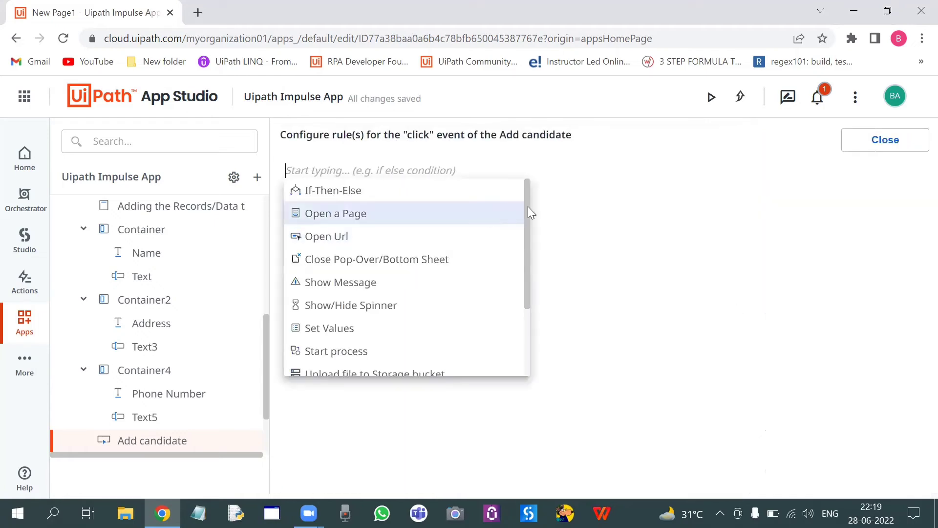
drag(527, 204, 529, 294)
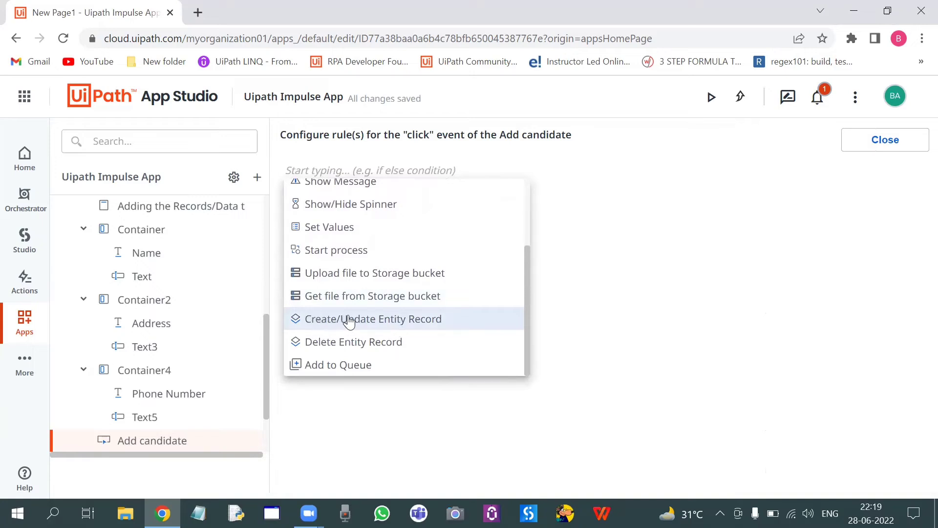
click(413, 324)
Set the Candidate Details entity as the record the rule creates or updates.
click(456, 242)
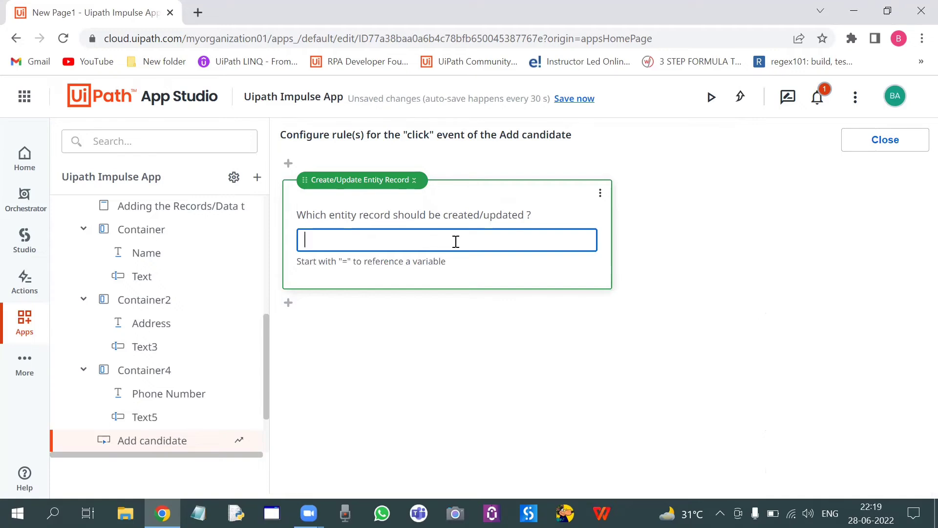
text(=)
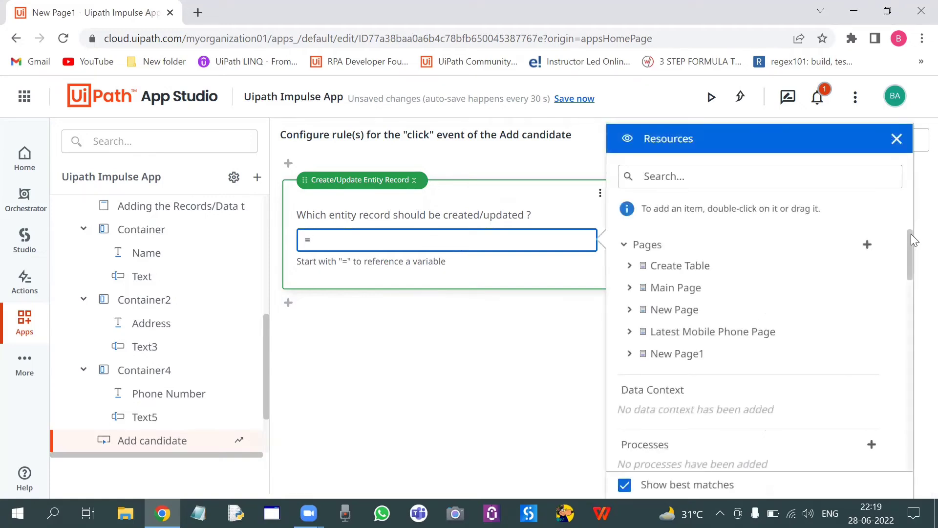
drag(911, 234, 908, 280)
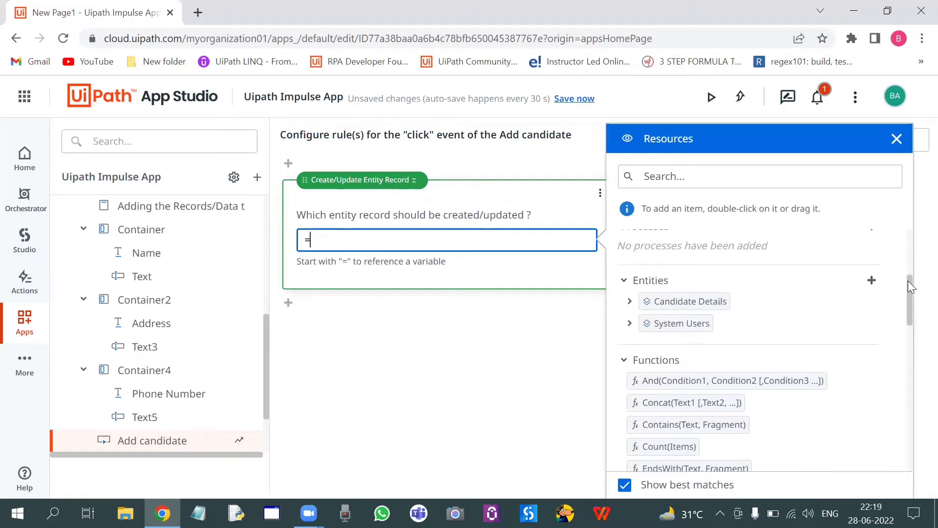
drag(692, 302, 397, 239)
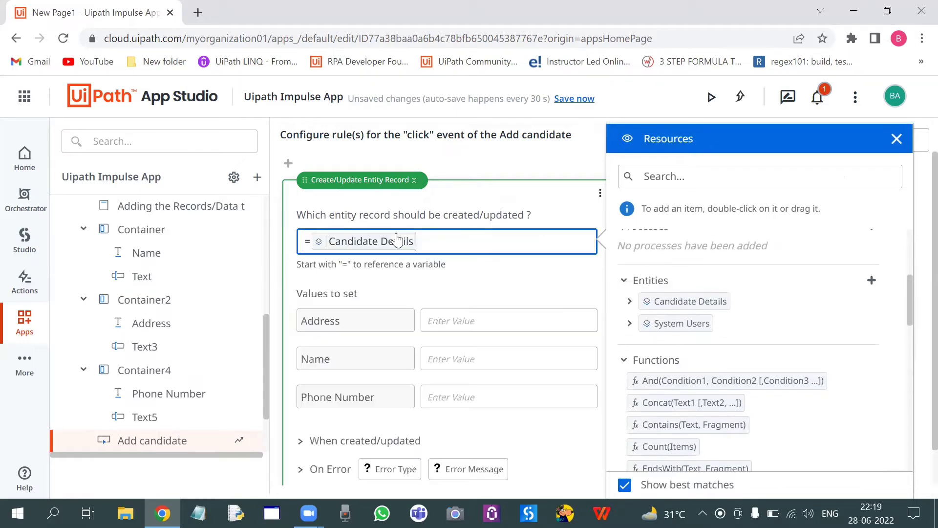
click(897, 139)
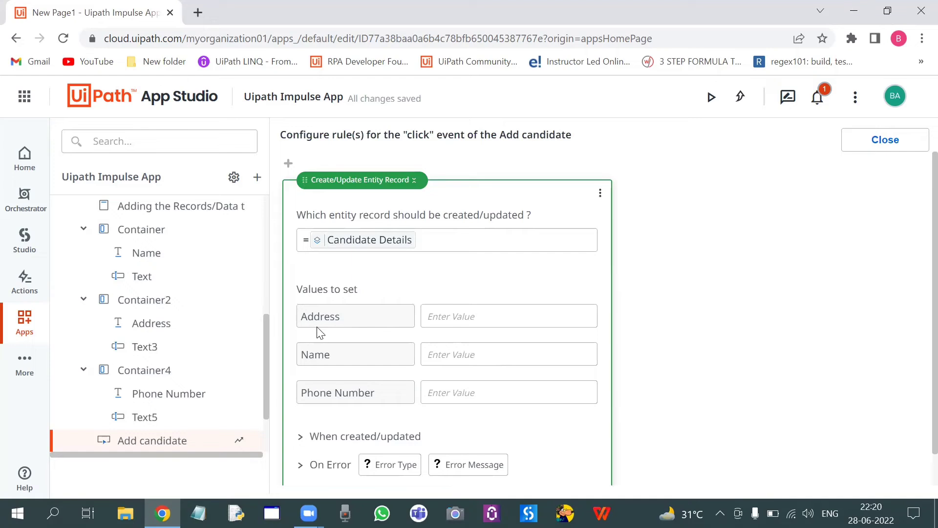
In the rule's values to set, assign Ap_Address to Address and Ap_Name to Name.
click(461, 312)
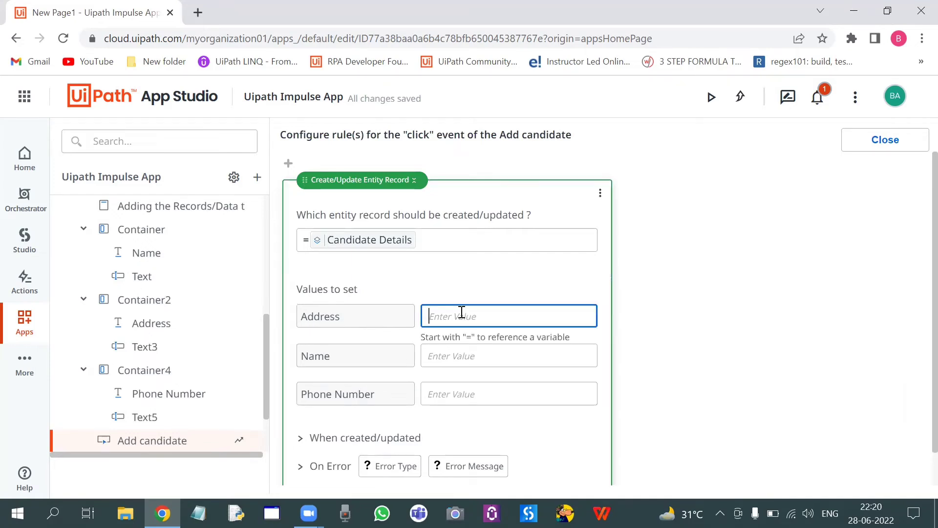
text(=)
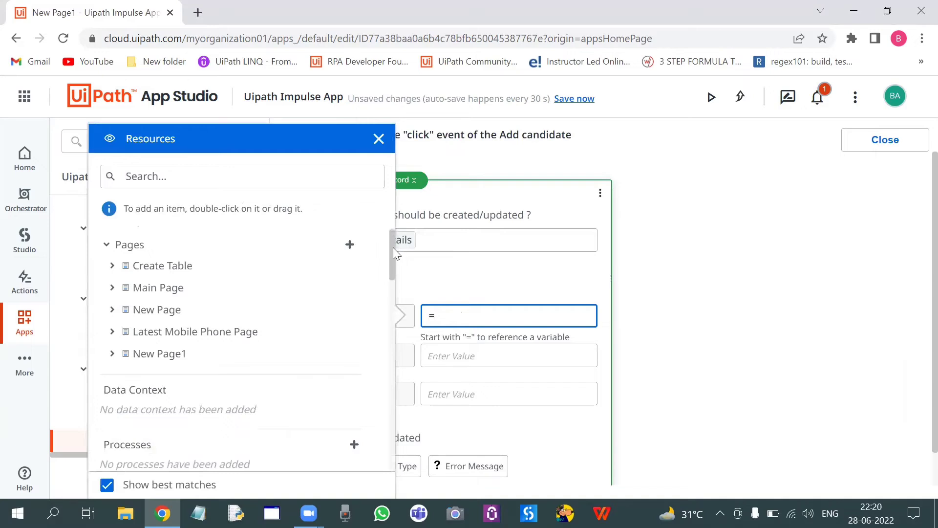
drag(393, 247, 390, 458)
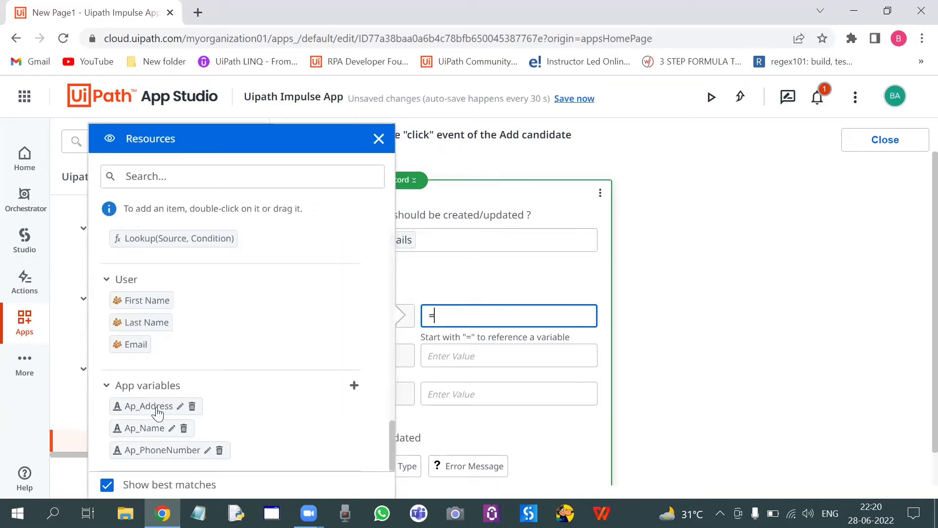
drag(156, 411, 479, 318)
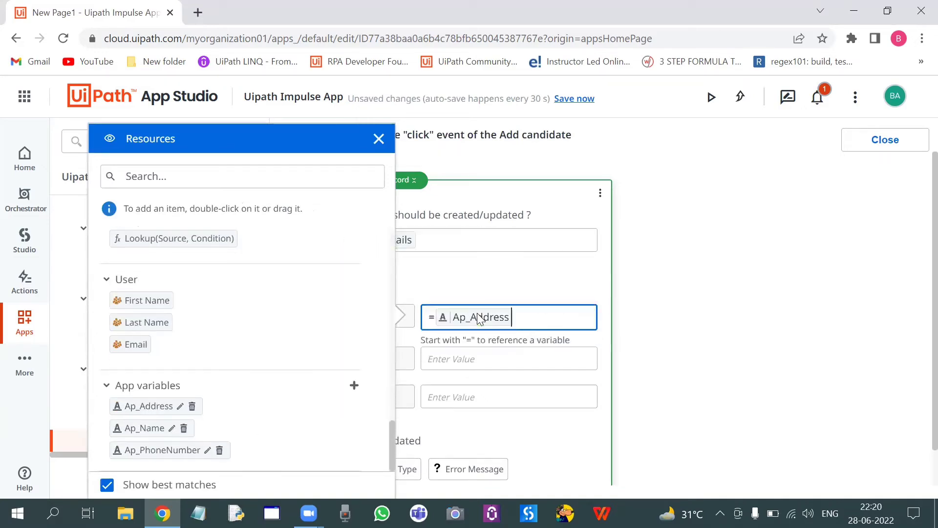
click(459, 371)
click(460, 356)
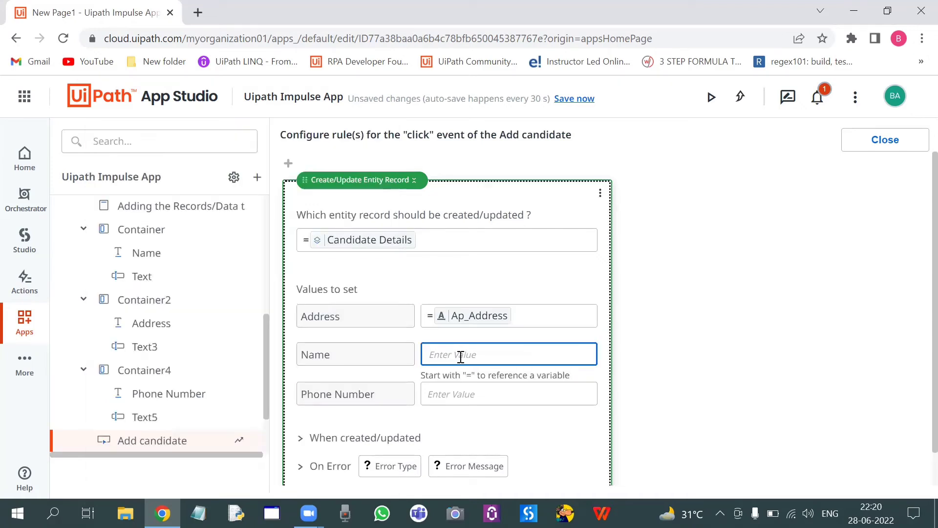
text(=)
drag(390, 239, 398, 438)
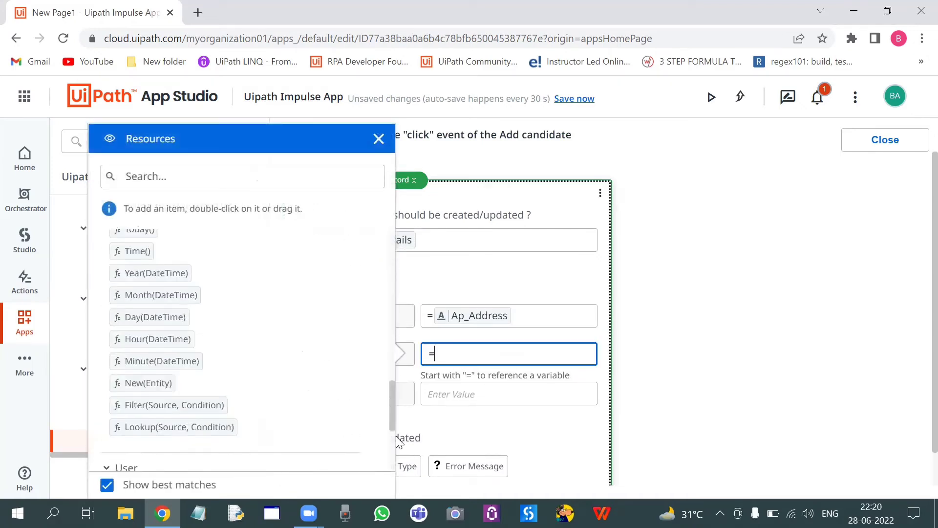
drag(146, 433, 457, 354)
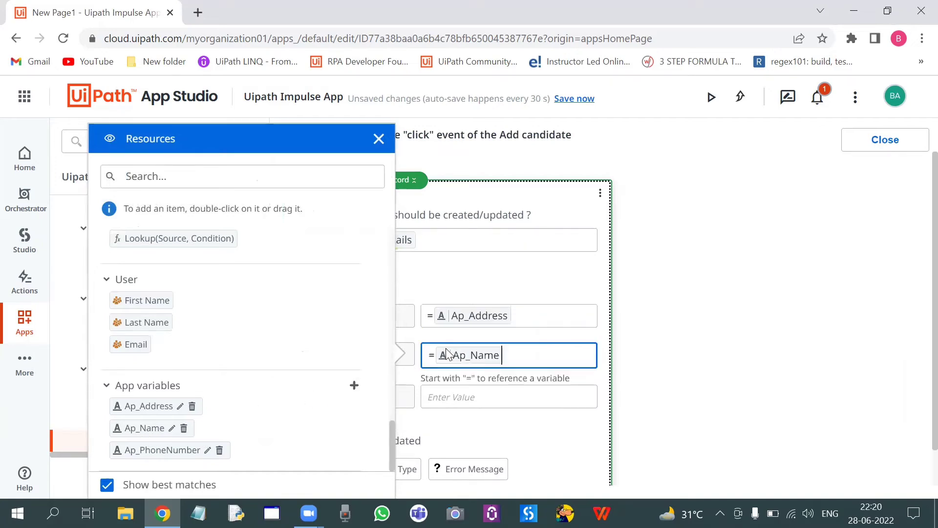
Assign the Ap_PhoneNumber app variable to the rule's Phone Number value.
click(475, 394)
text(=)
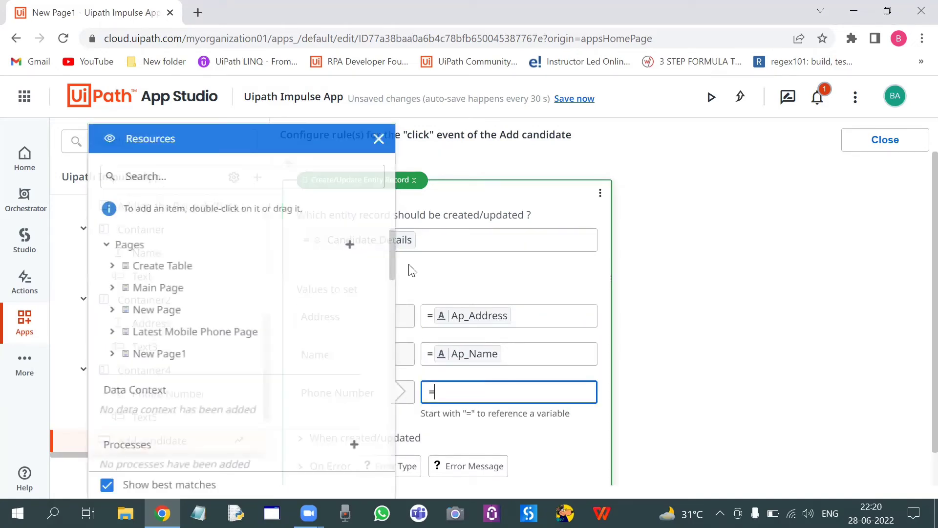
drag(391, 244, 397, 459)
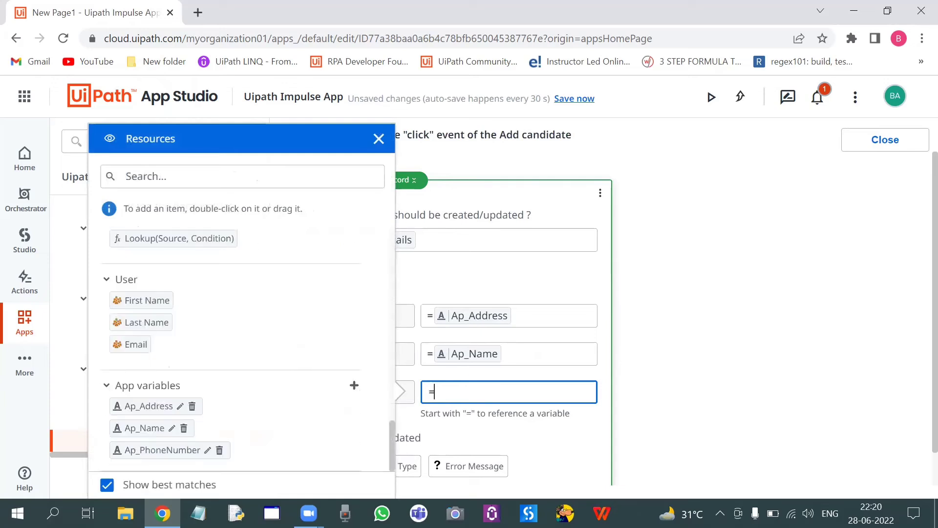
drag(196, 450, 450, 395)
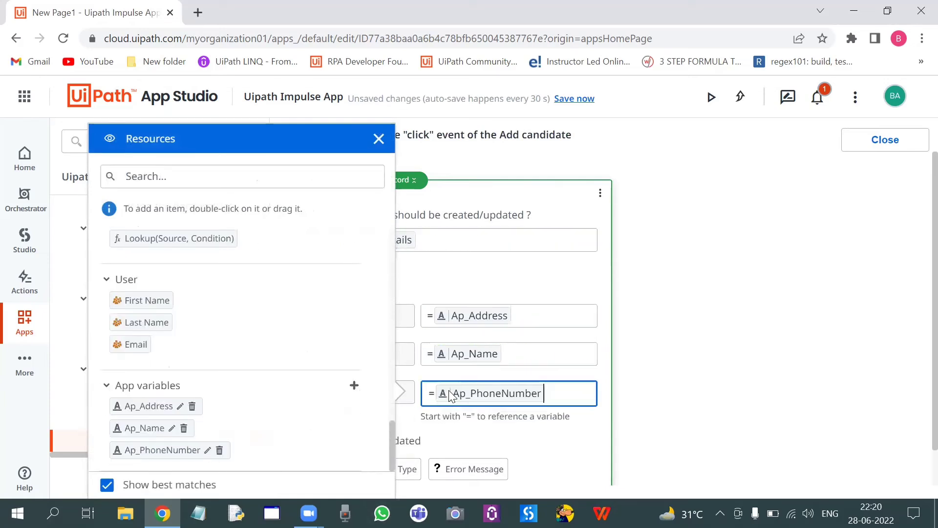
Add a Show Message rule to run when the Candidate Details record is created or updated.
click(379, 141)
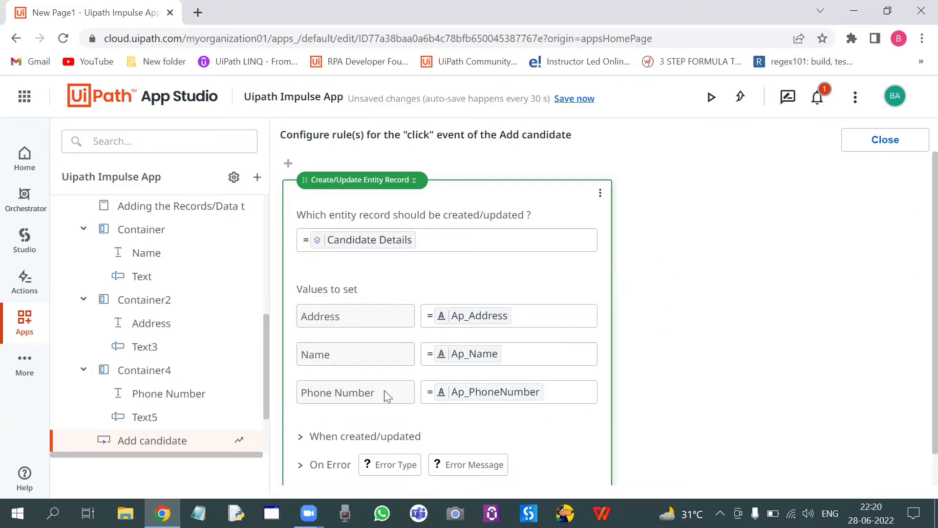
click(300, 443)
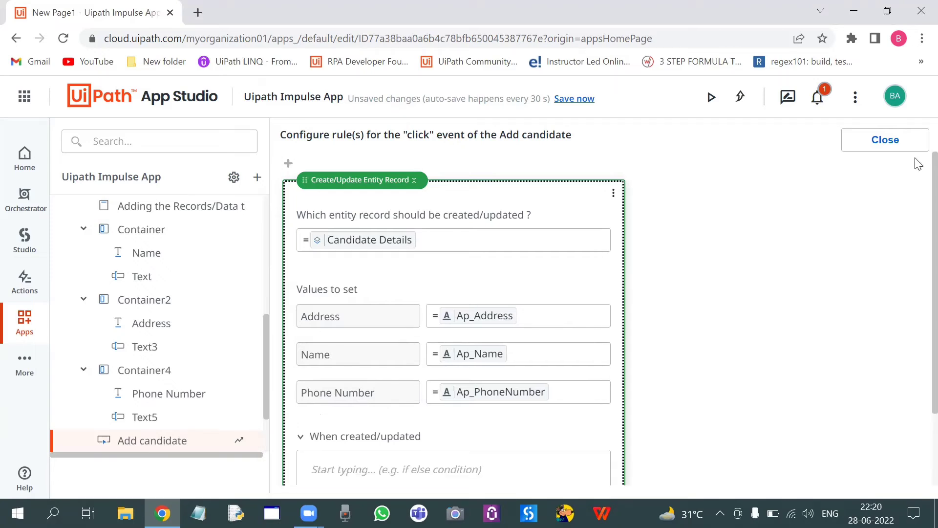
scroll(918, 276, down, 2)
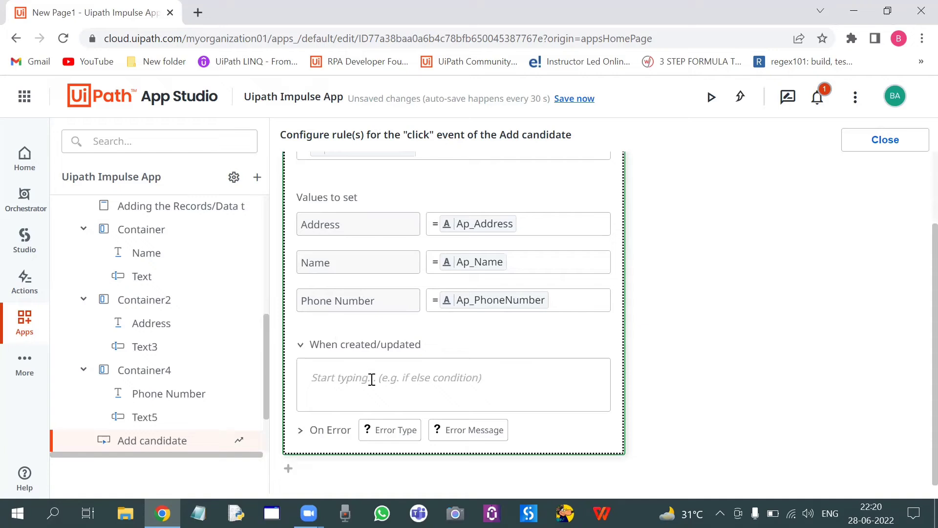
click(412, 373)
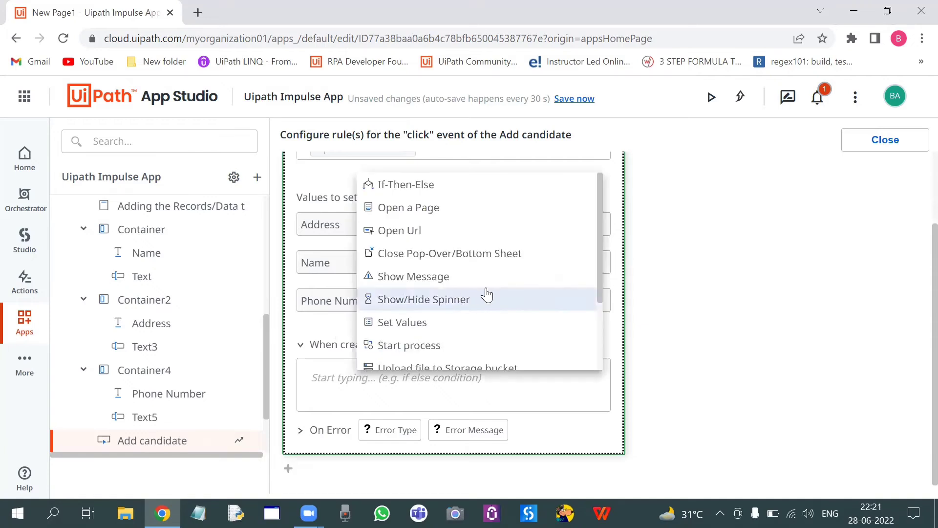
click(400, 277)
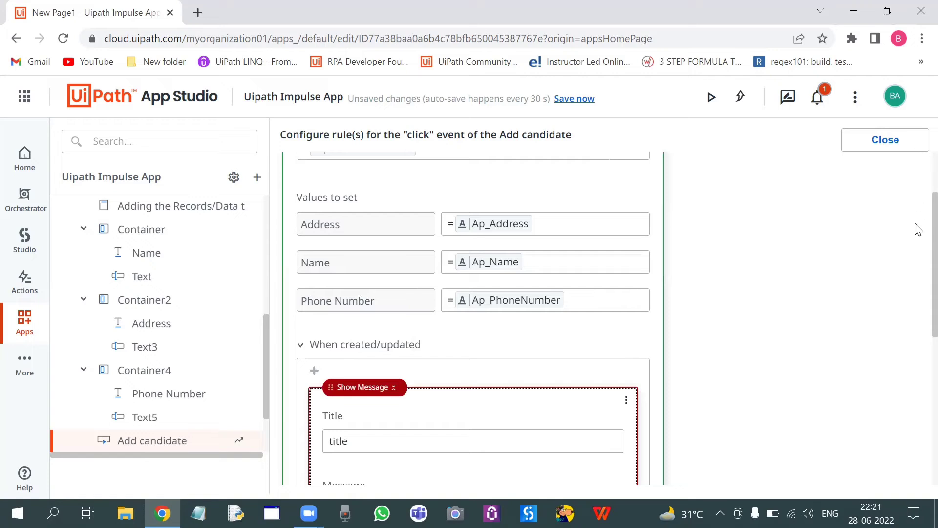
Set the Show Message rule's message text to "Added the Candidate Successfully".
scroll(917, 254, down, 5)
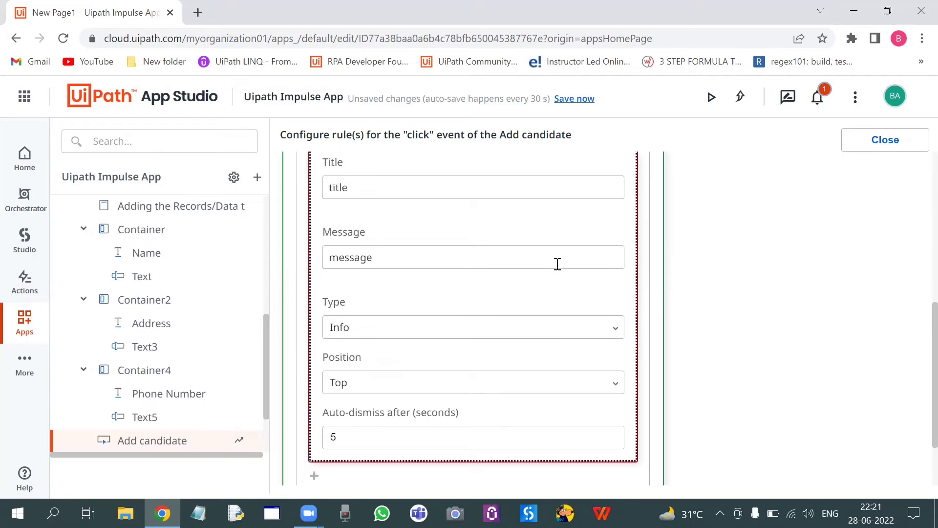
click(542, 262)
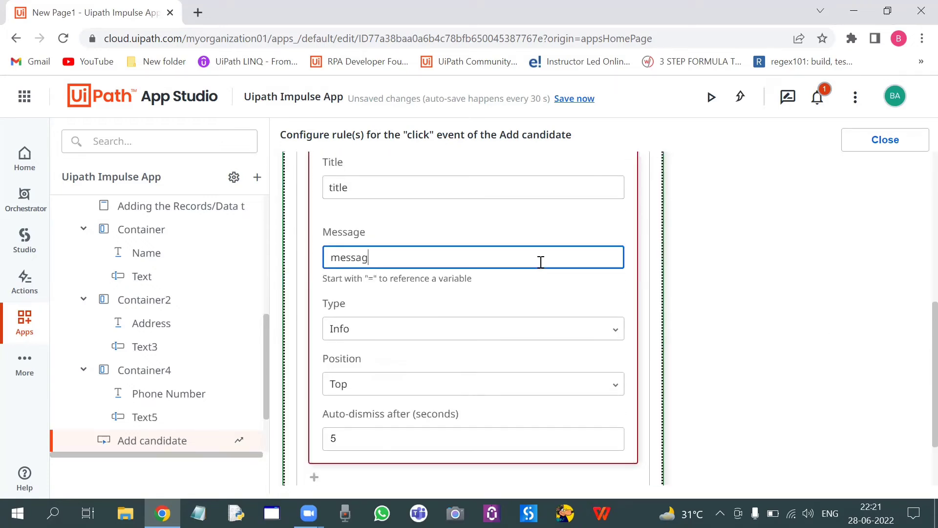
key(BackSpace)
key(BackSpace)
key(BackSpace)
key(BackSpace)
key(BackSpace)
key(BackSpace)
text(Adde)
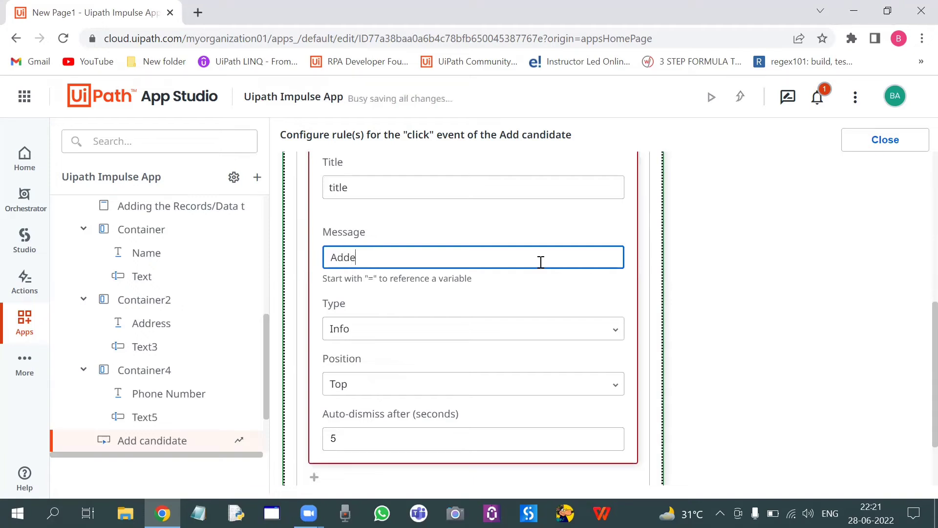
text(d the Candidate SUccess)
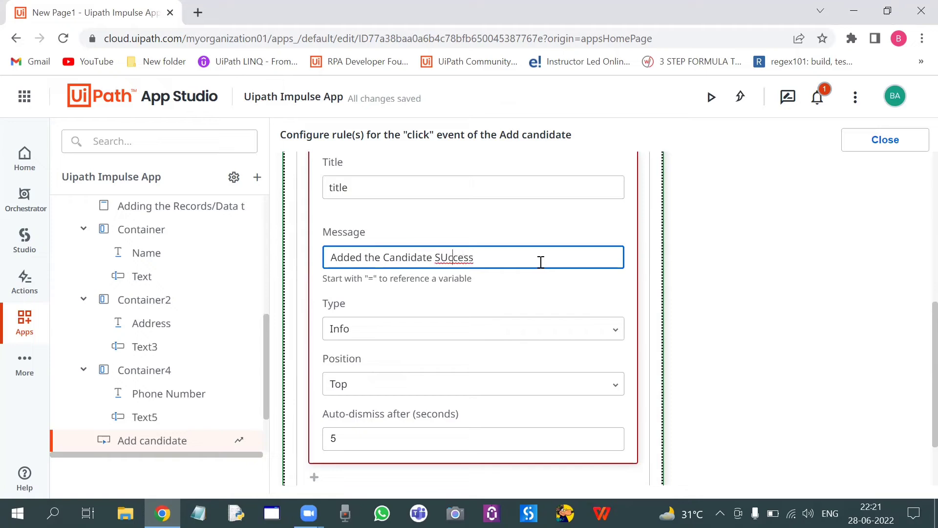
key(BackSpace)
text(u)
scroll(917, 318, down, 2)
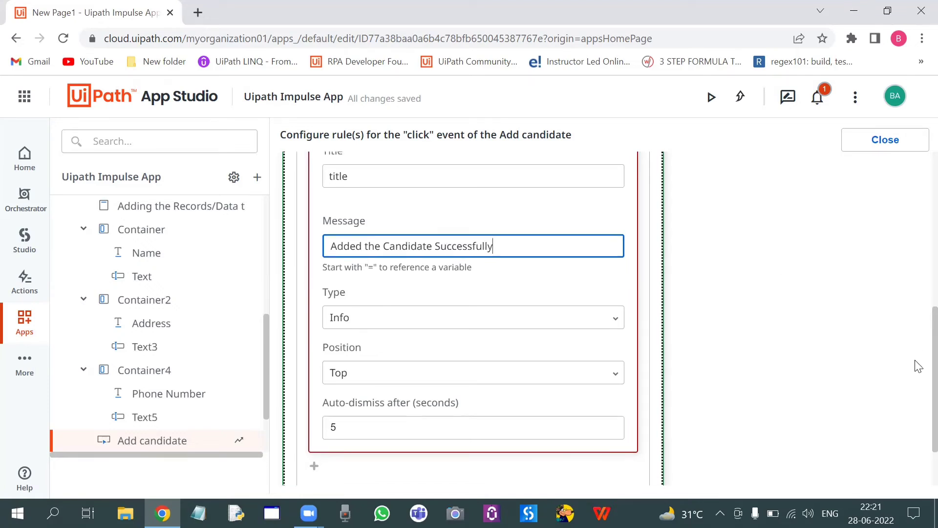
Save the app's changes and close the Add candidate rule configuration.
click(784, 302)
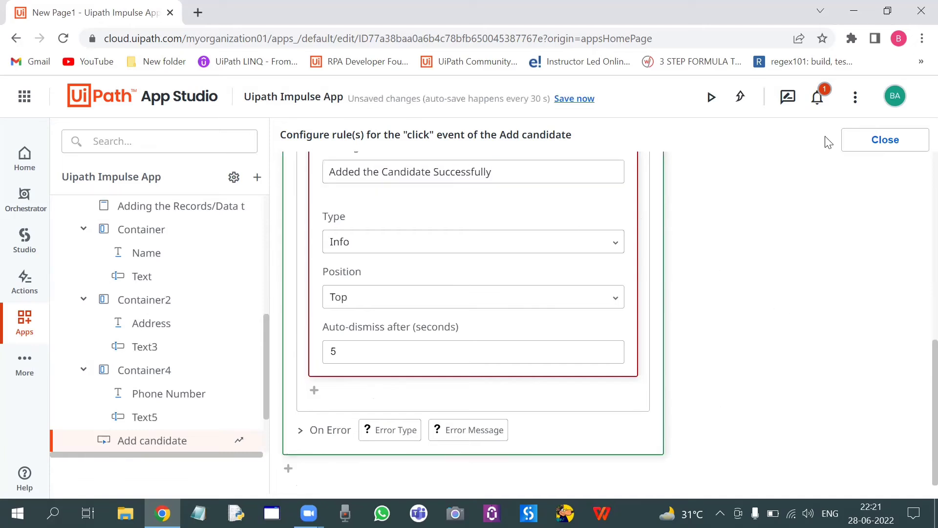
click(590, 101)
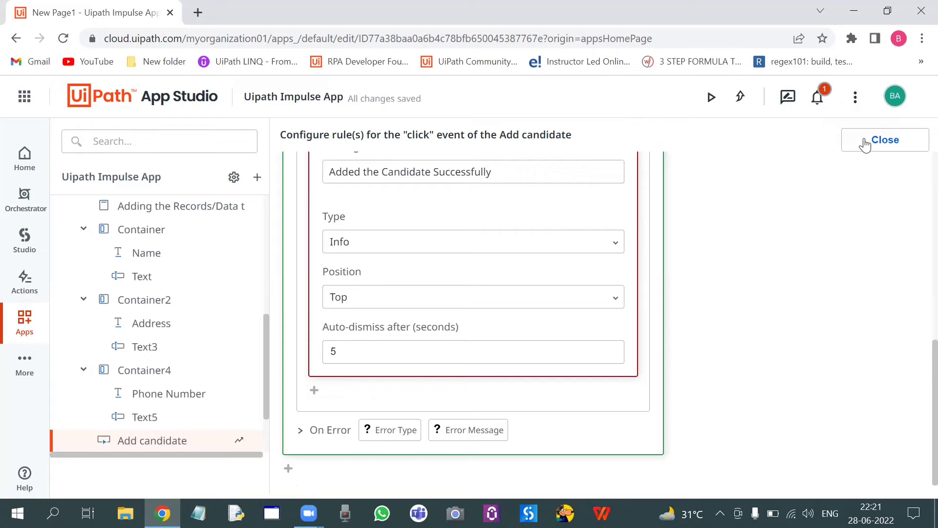
click(886, 140)
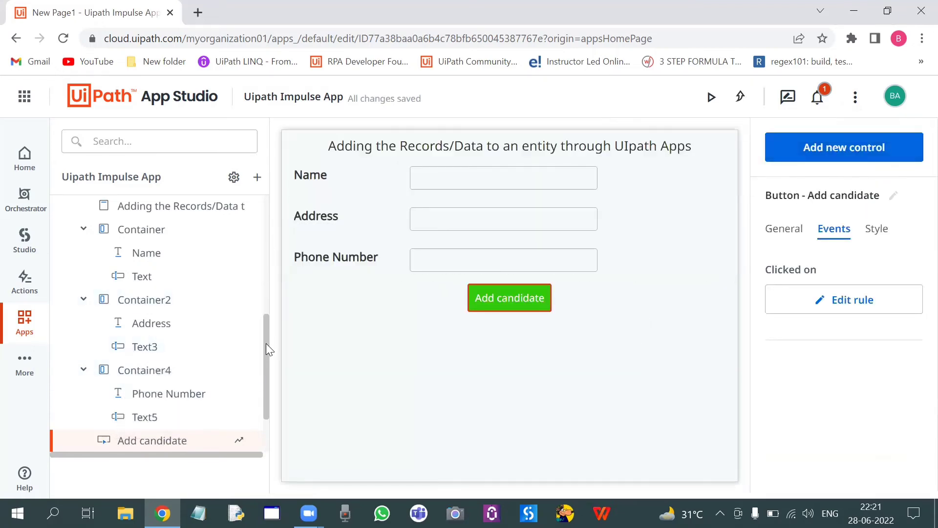
Set New Page1 as the app's start page.
scroll(266, 343, up, 2)
scroll(271, 166, up, 4)
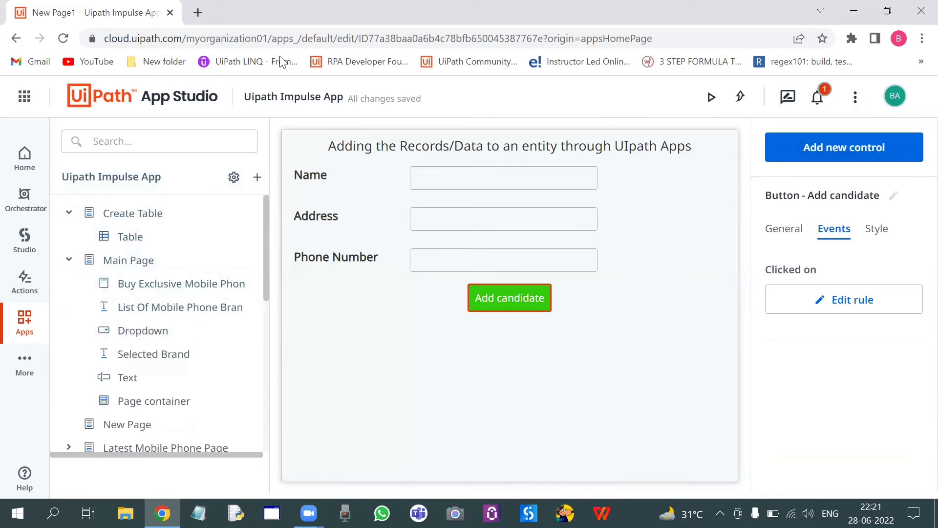
drag(267, 209, 264, 281)
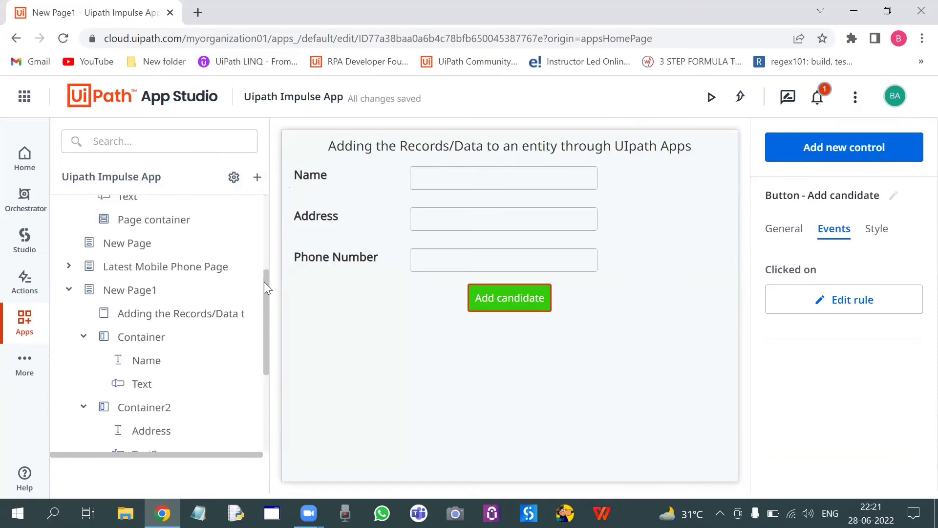
click(154, 303)
right_click(153, 303)
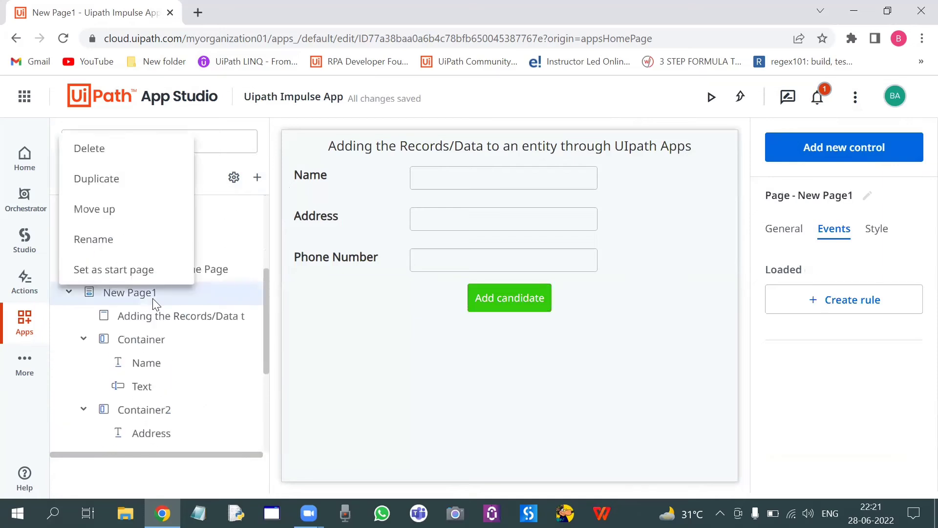
click(147, 278)
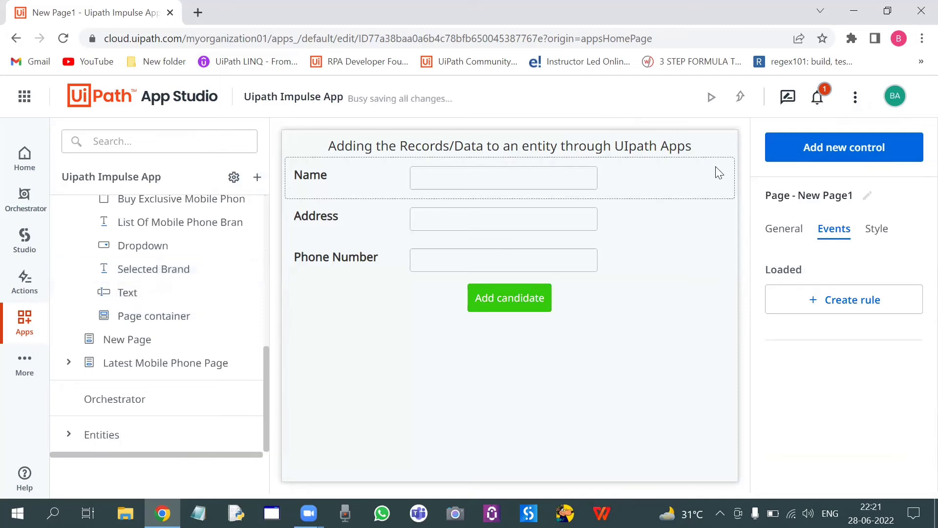
Preview the app and add a test candidate with a name, address and phone number, closing the preview when done.
click(710, 99)
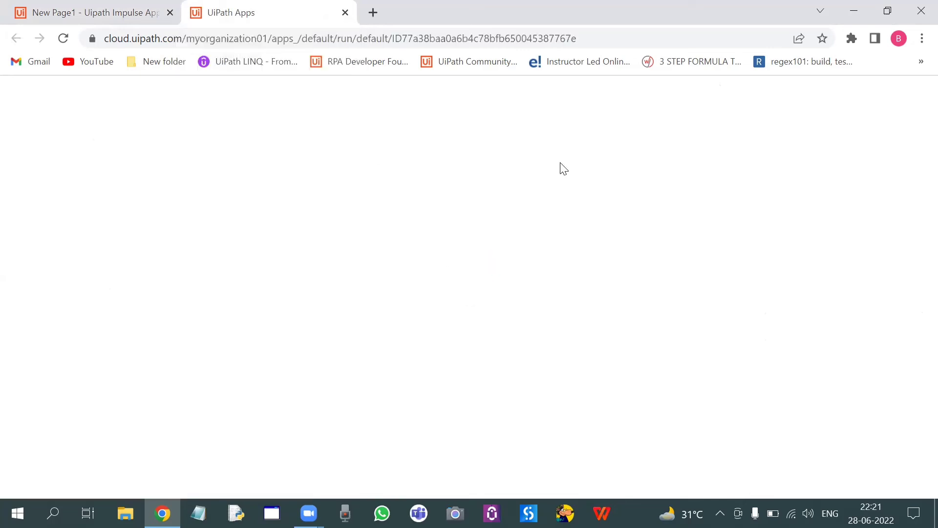
click(192, 119)
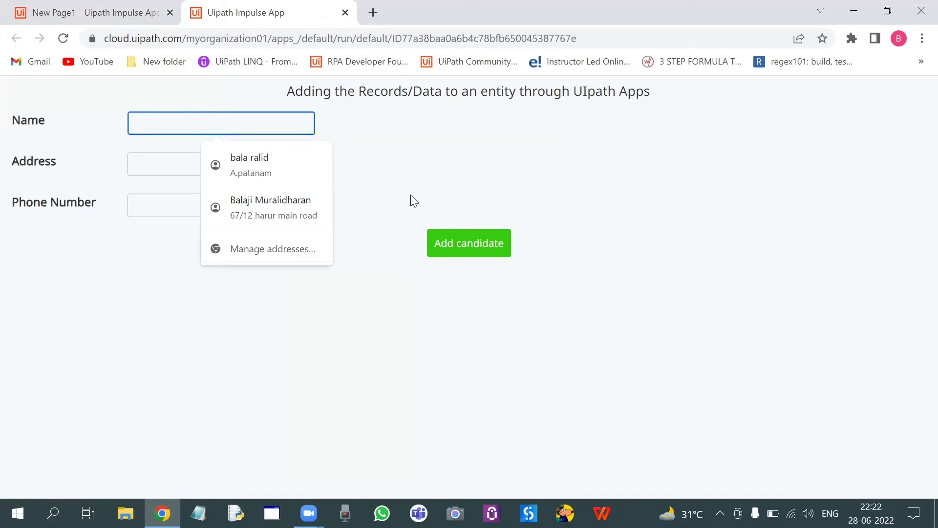
click(179, 328)
click(207, 121)
text(James)
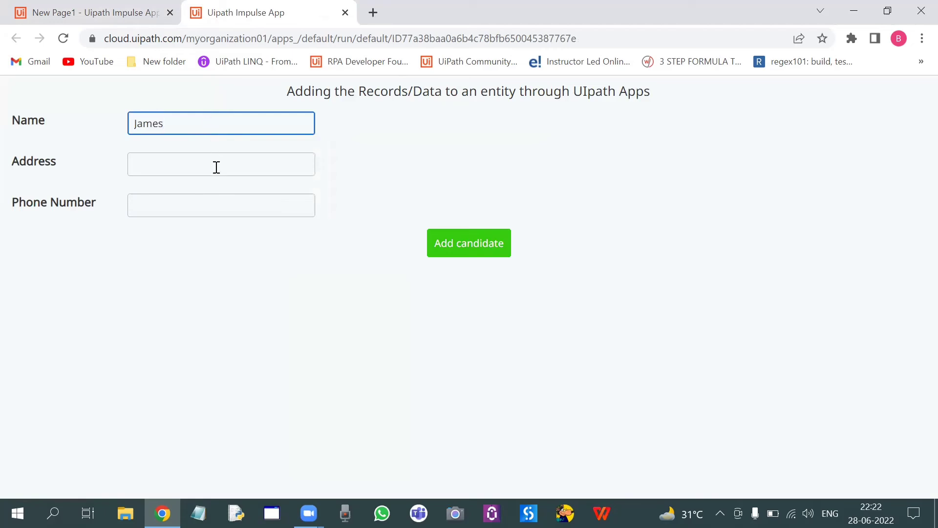
click(216, 167)
text(Michigan)
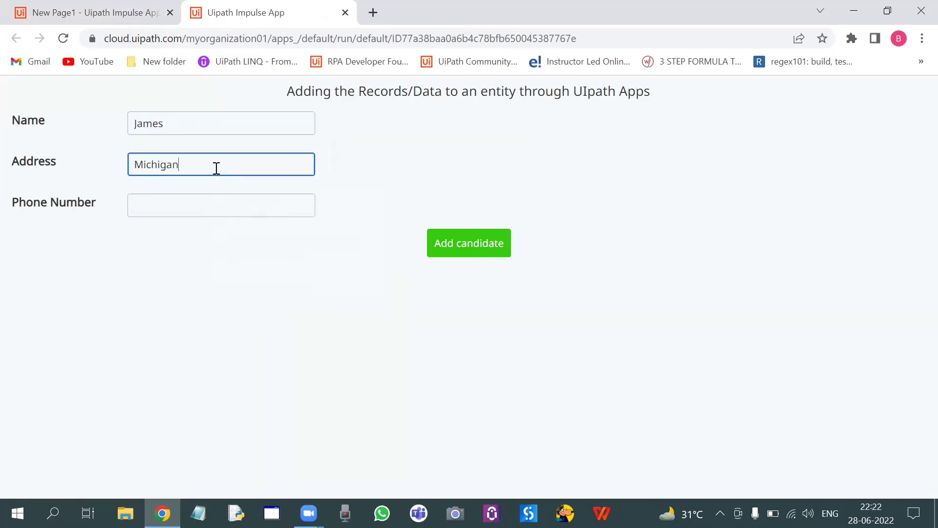
click(184, 206)
text(1)
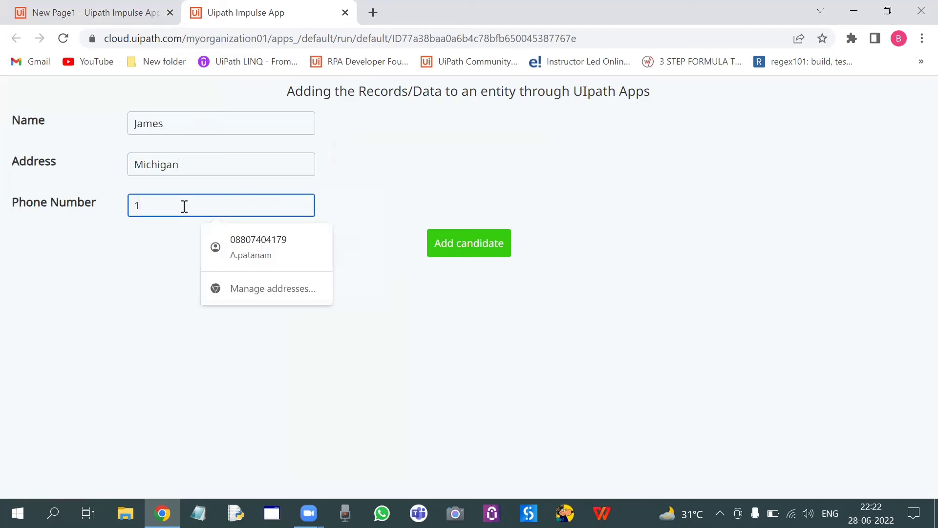
text(234599999)
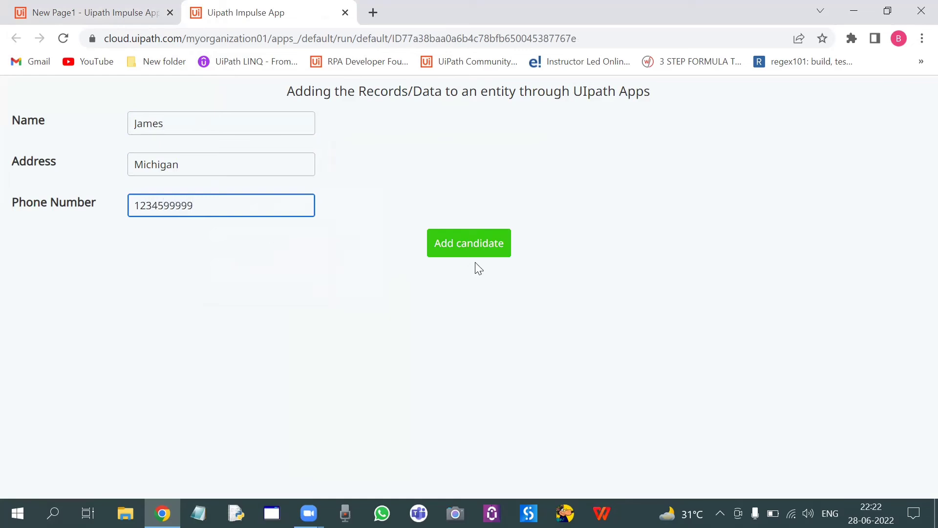
click(466, 254)
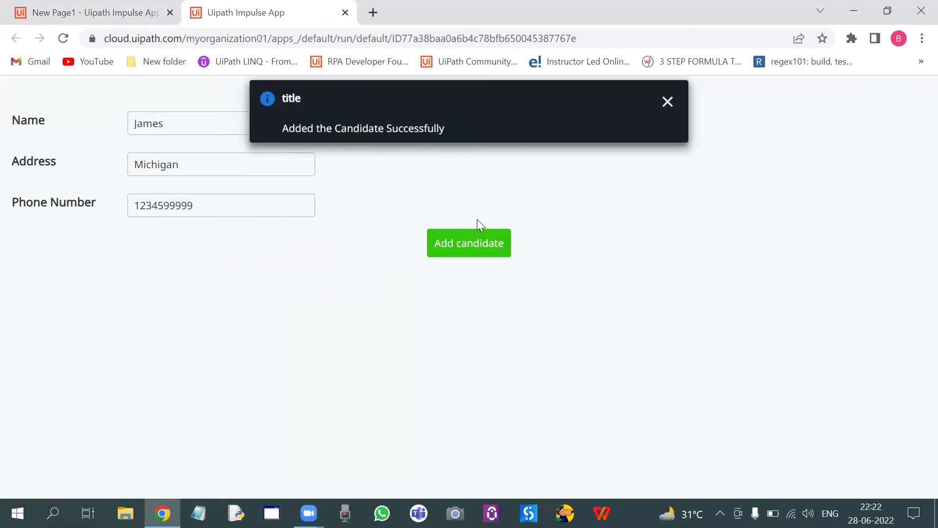
click(345, 13)
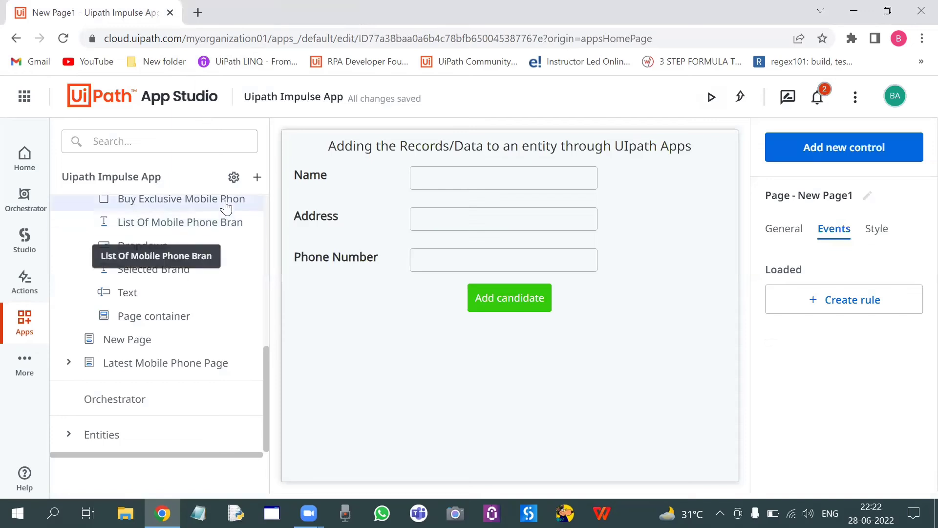
Set the Create Table page as the start page and preview its table of candidate records.
drag(269, 359, 272, 272)
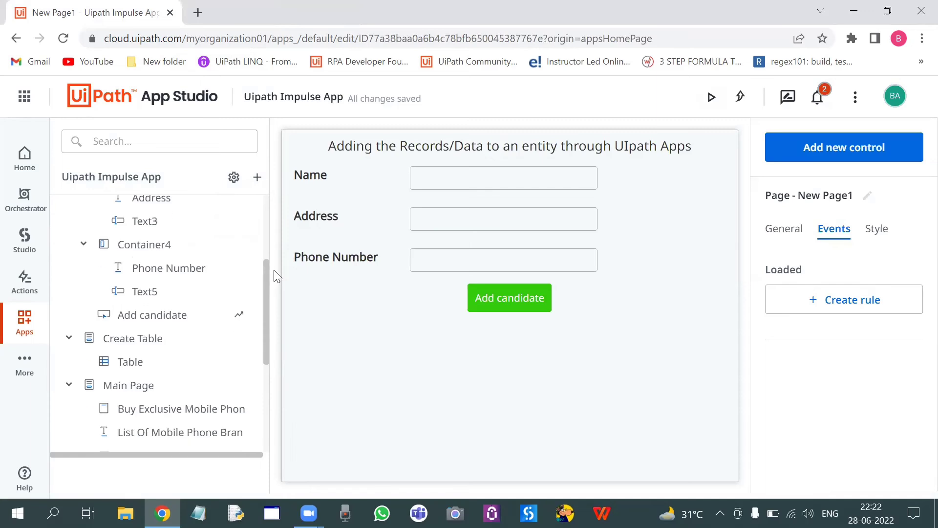
click(137, 339)
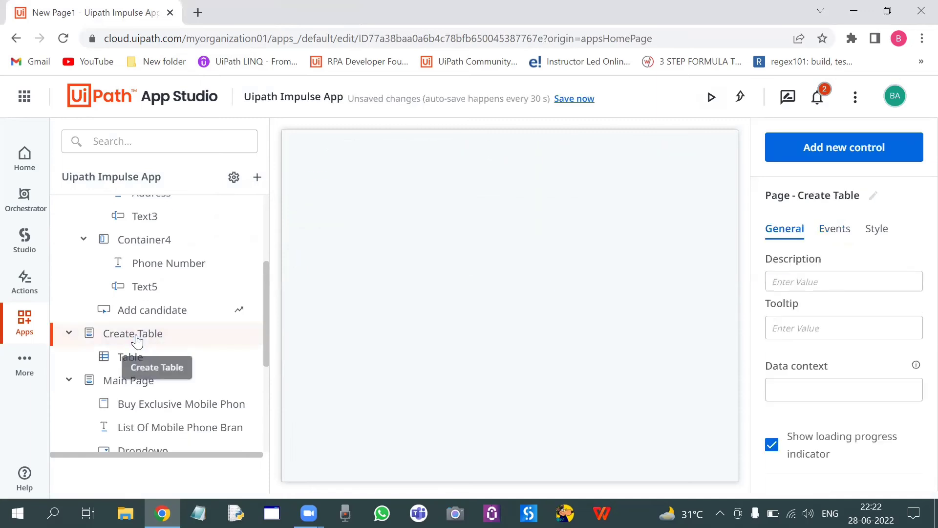
right_click(164, 333)
click(145, 322)
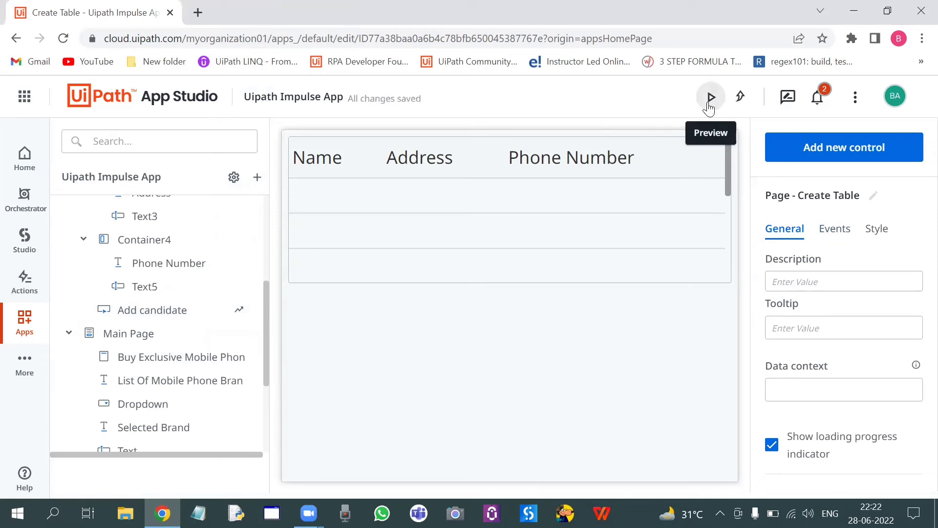
click(712, 97)
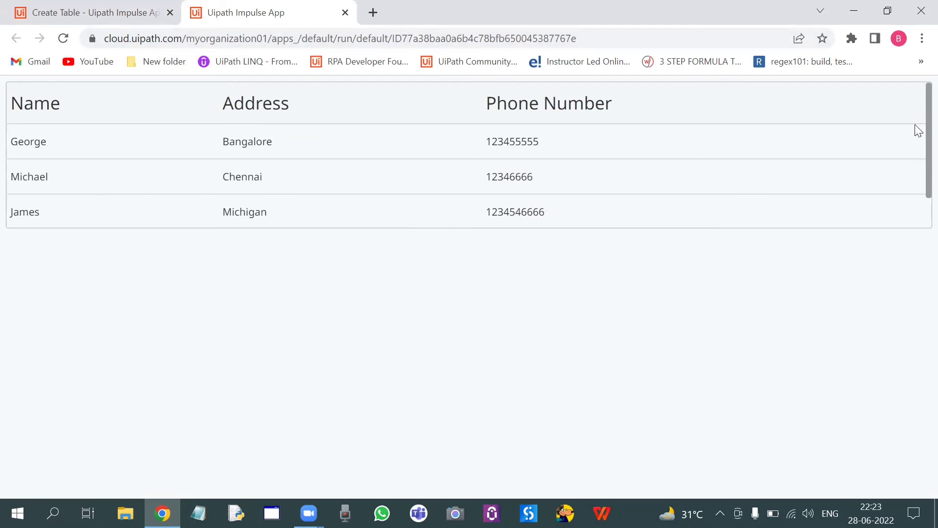
click(345, 12)
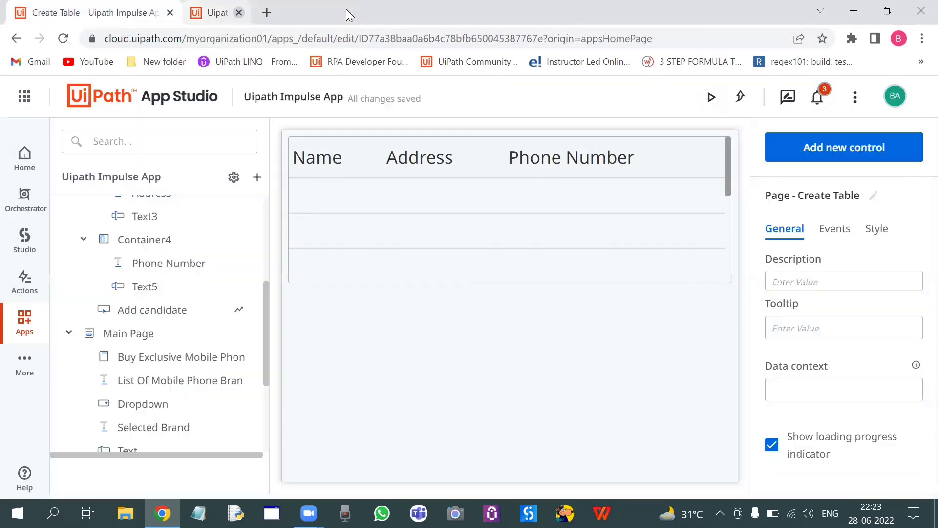
Switch to Data Service and view the data records of the Candidate Details entity.
click(24, 364)
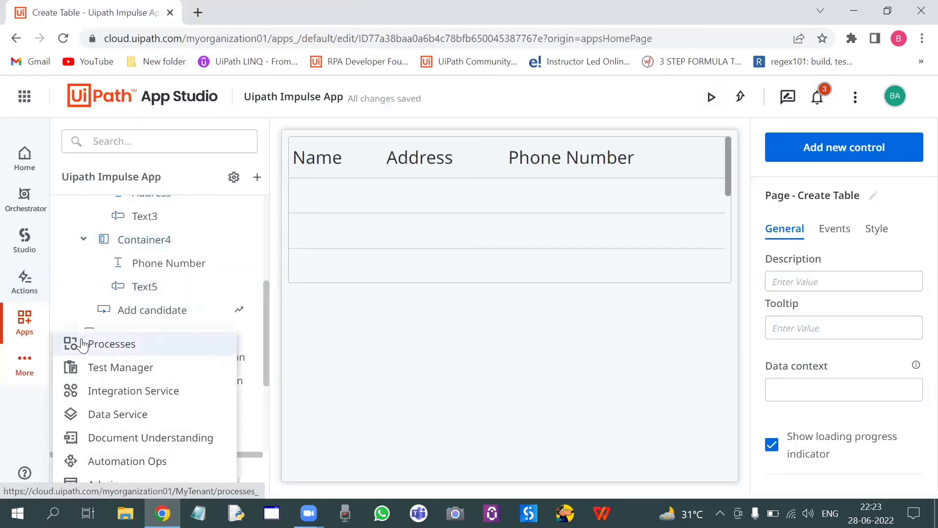
click(137, 426)
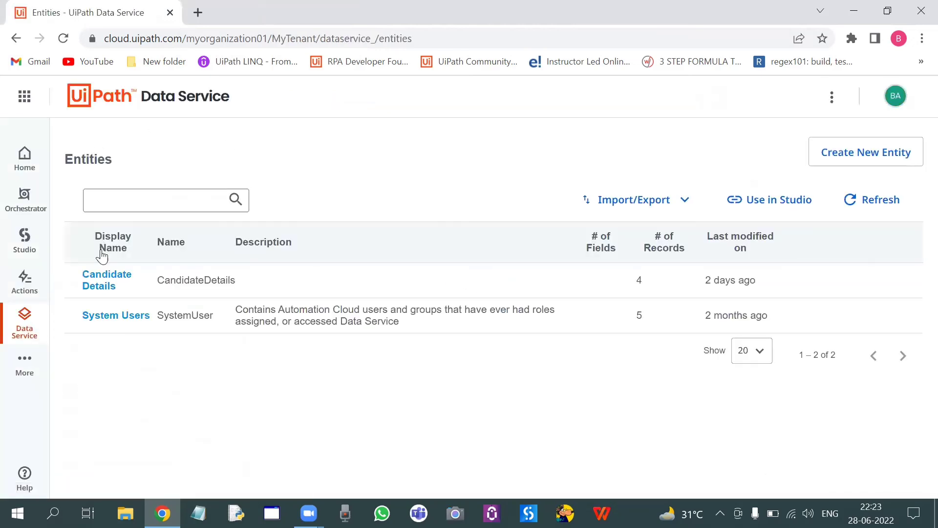
click(110, 275)
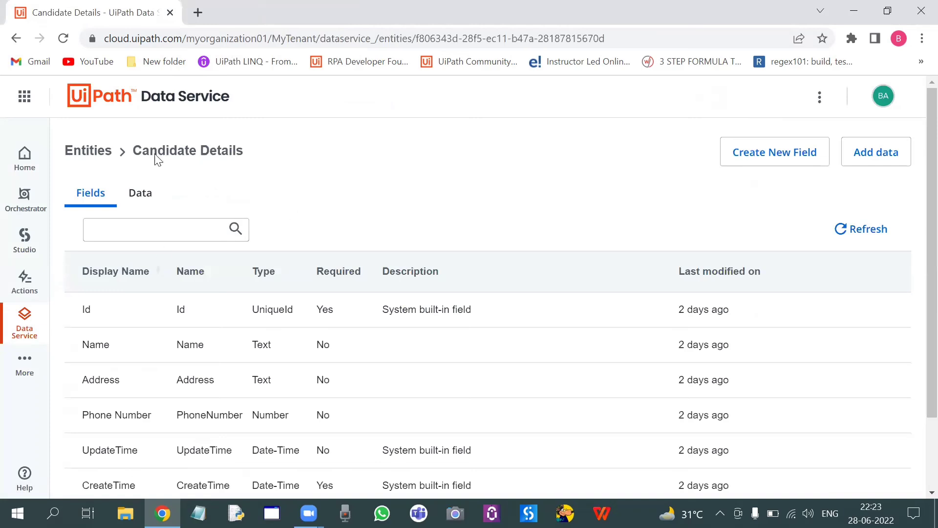
click(129, 197)
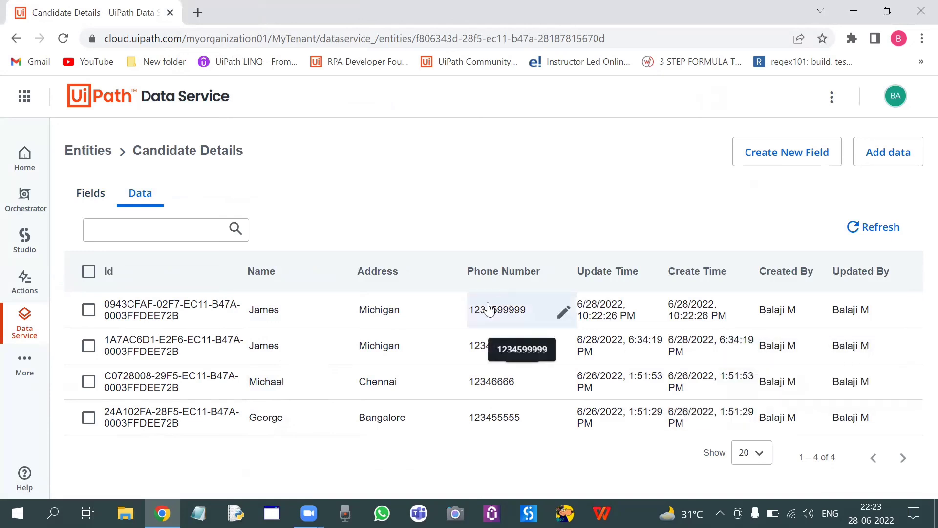
Delete the older of the two same-named candidate records, created 6/28/2022 at 6:34:19 PM, from Candidate Details.
click(88, 347)
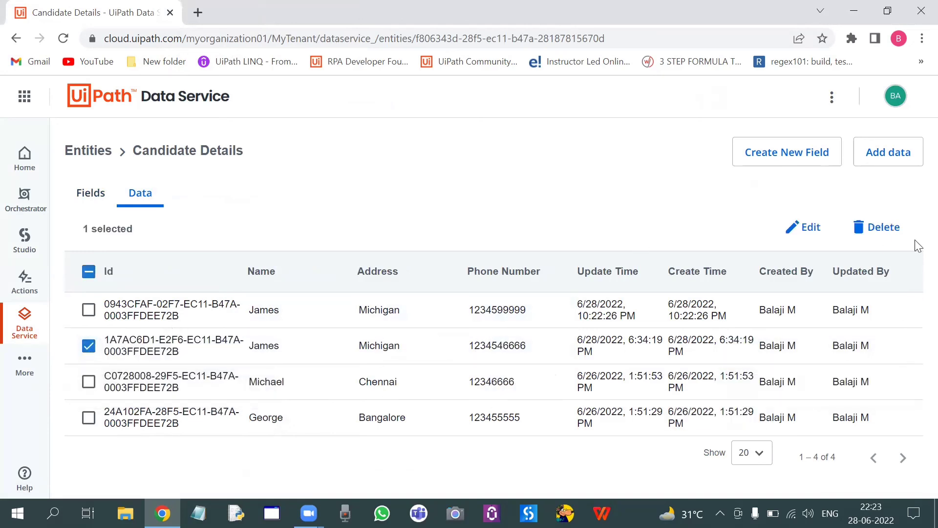
click(874, 223)
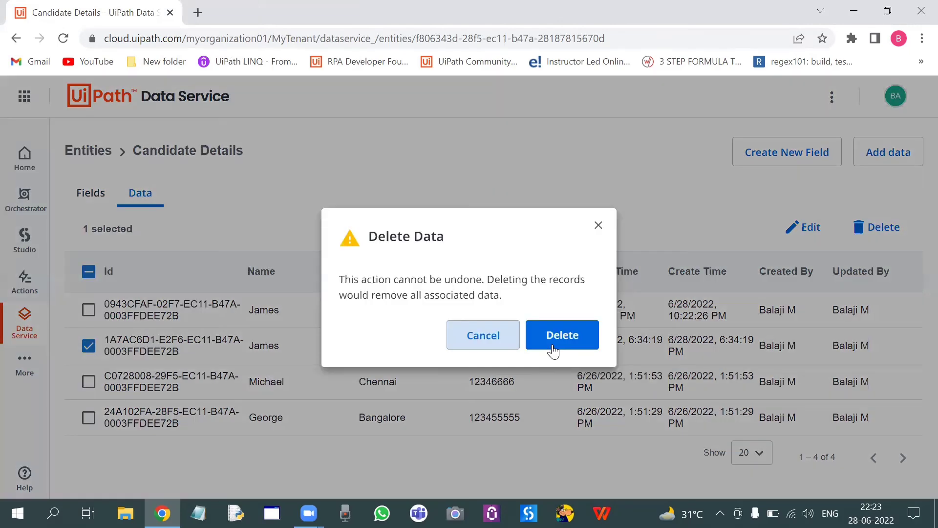
click(553, 346)
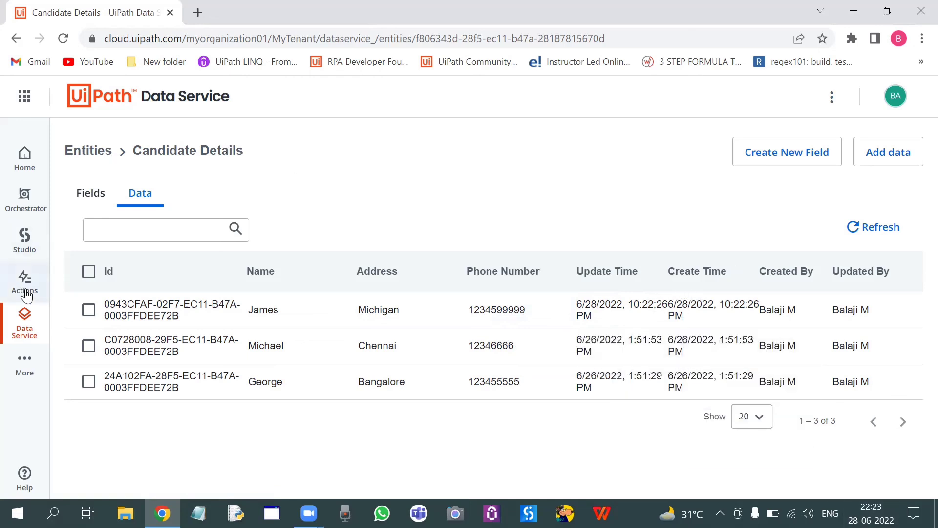
Switch back to UiPath Apps and open Uipath Impulse App for editing.
click(25, 362)
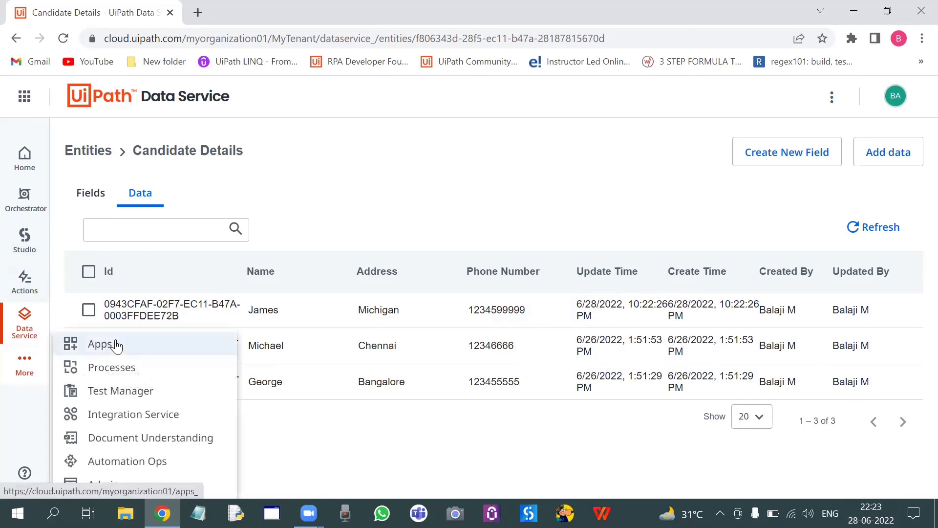
click(117, 346)
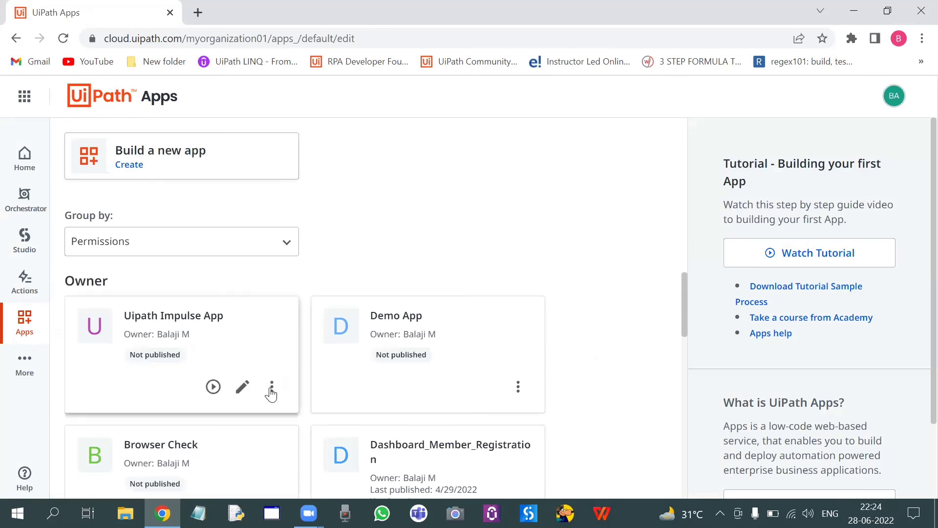
click(242, 387)
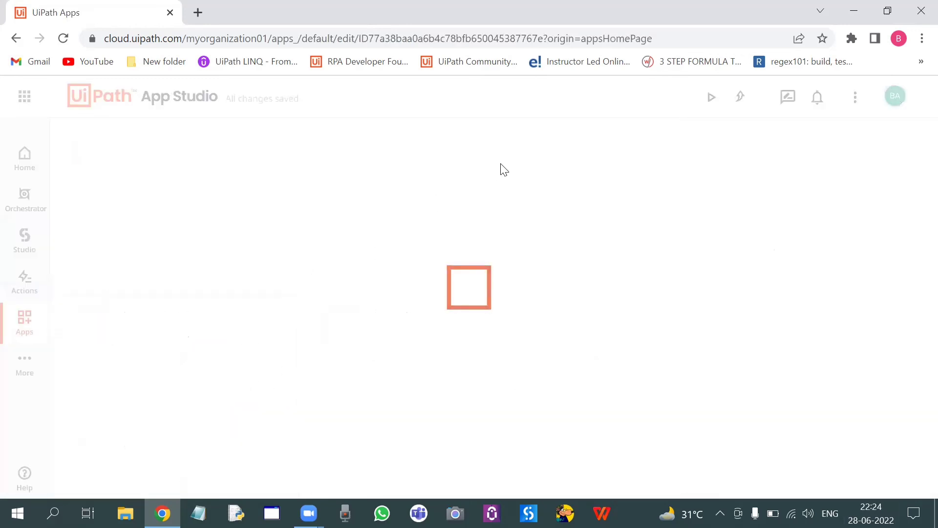